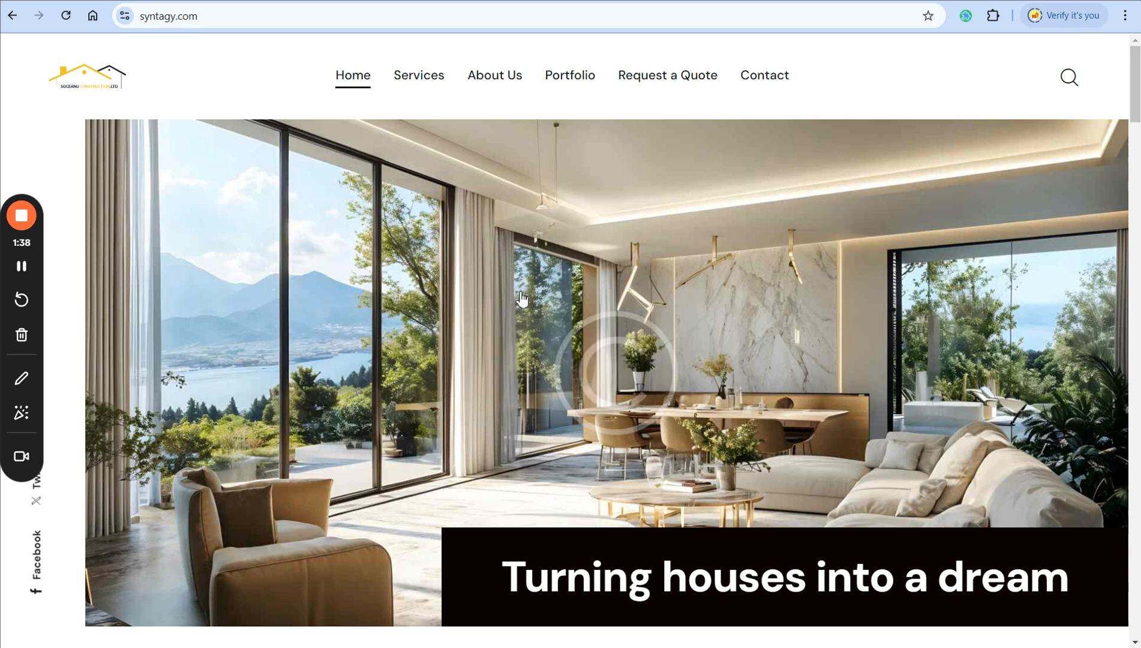
Inspect the home page's header navigation, including the Services submenu with Areas we cover.
left_click(282, 87)
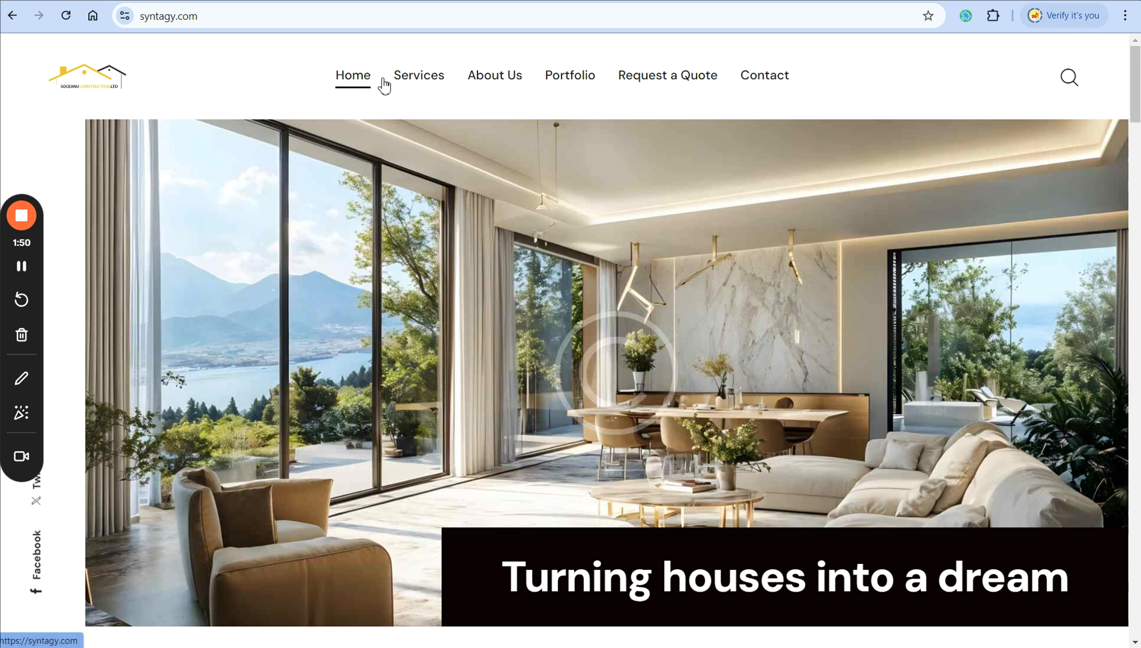
mouse_move(420, 82)
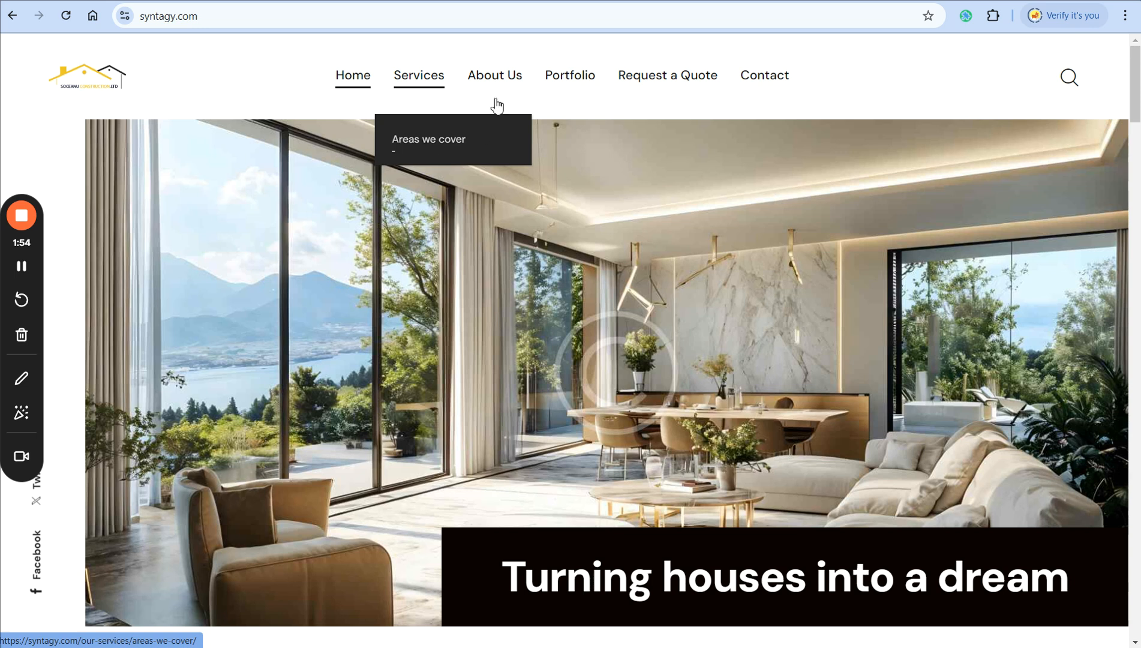
mouse_move(508, 81)
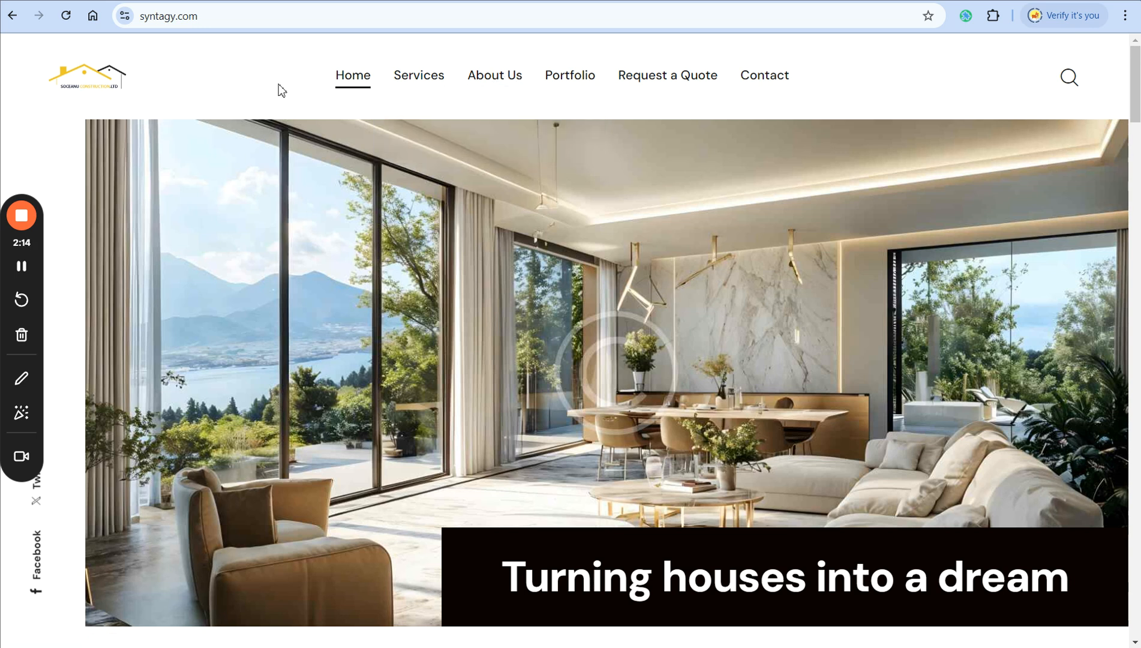
Open the Portfolio page and look through its project gallery, page numbering and footer.
left_click(586, 86)
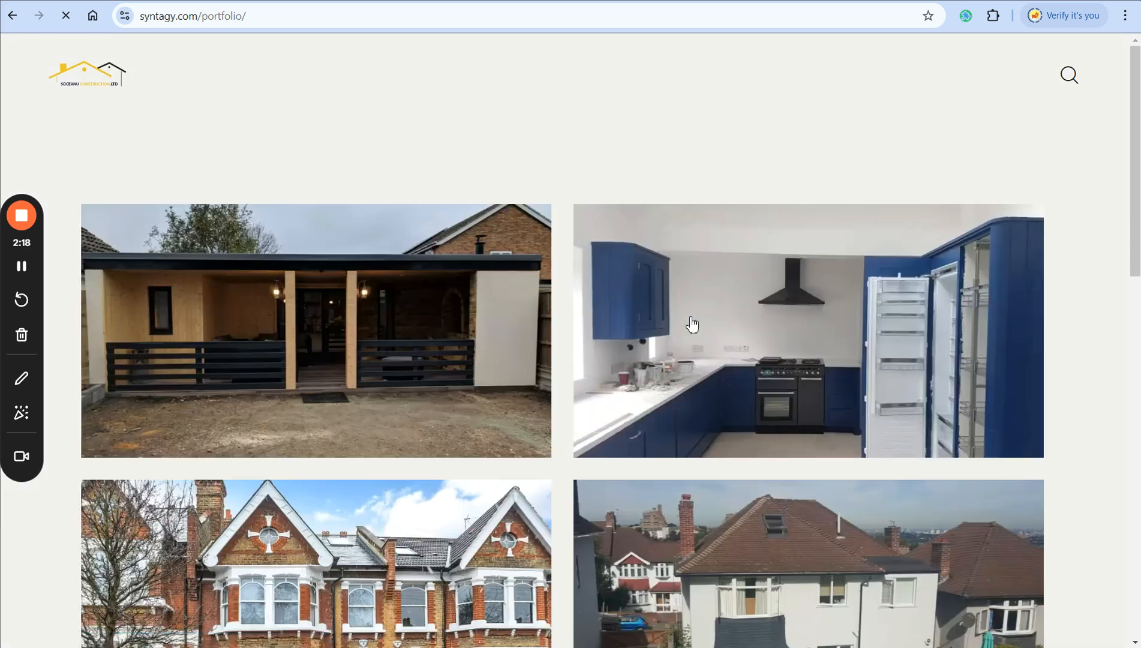
scroll(363, 370, "down", 2)
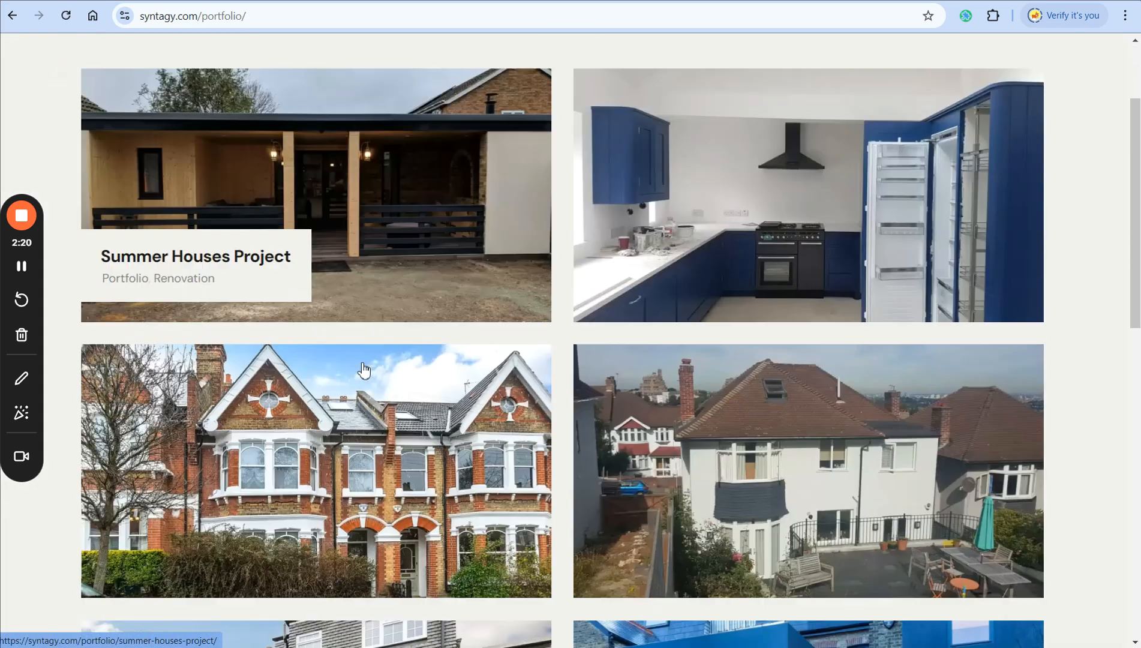
scroll(363, 370, "down", 5)
scroll(32, 567, "down", 8)
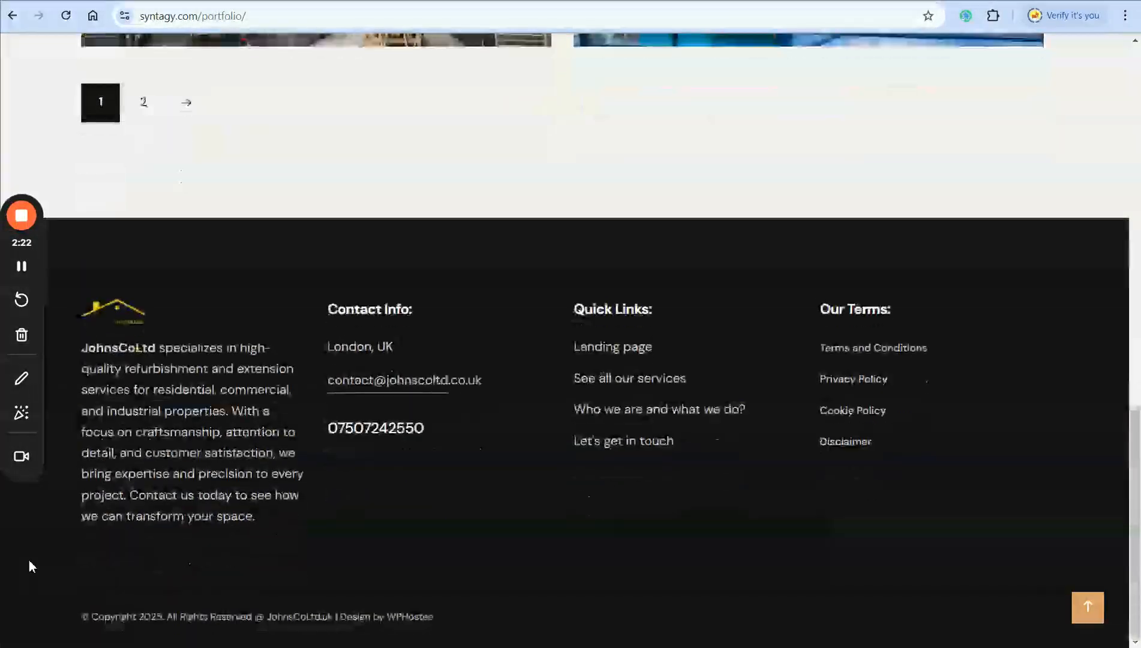
key("Home")
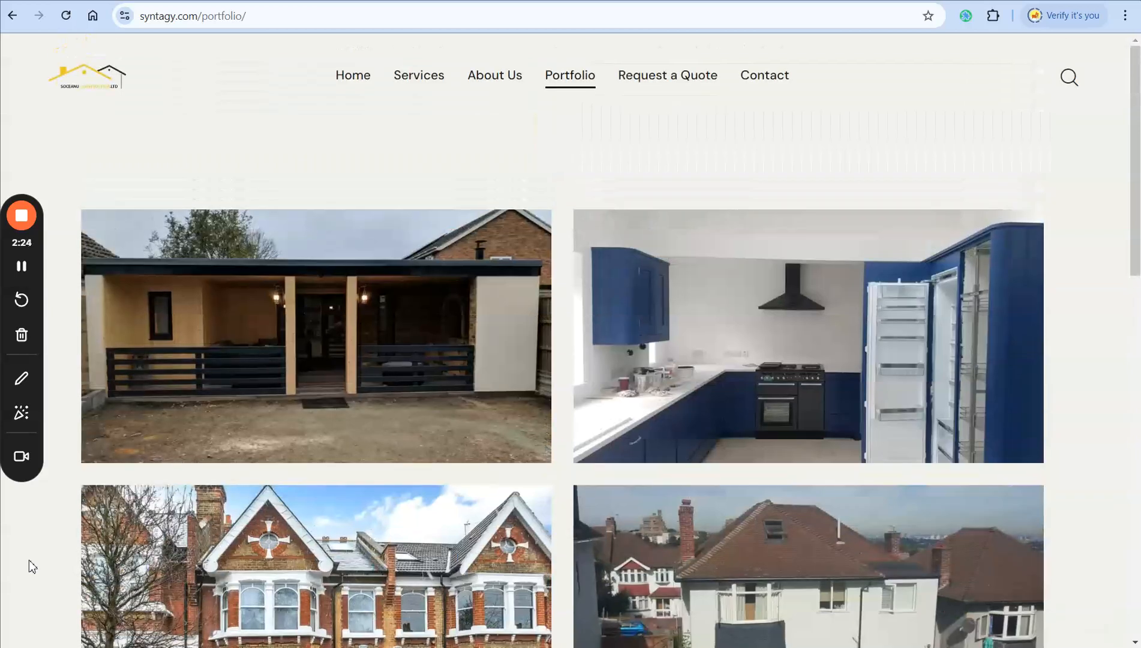
key("End")
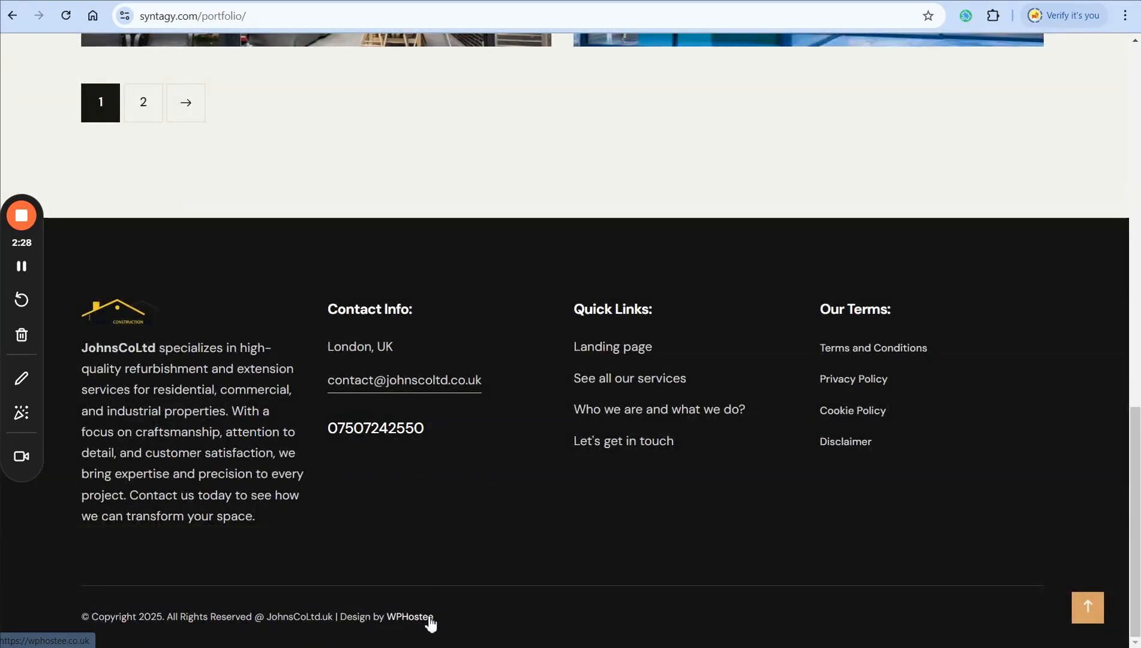
key("Home")
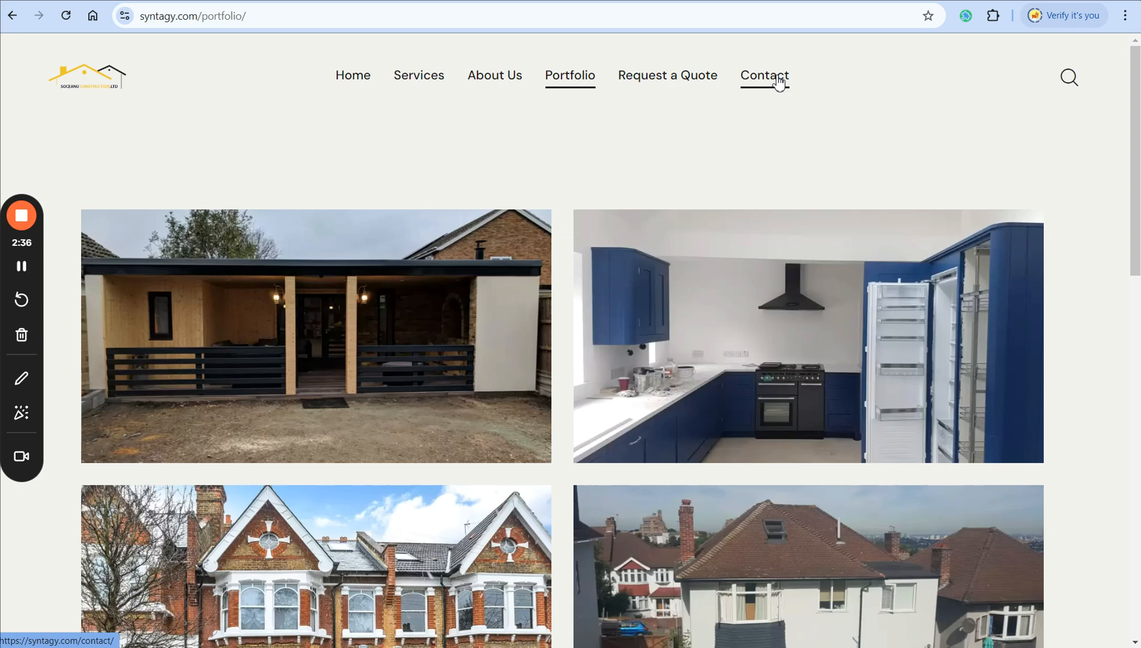
Open the Request a Quote page and review its introduction, contact details and enquiry form.
left_click(673, 84)
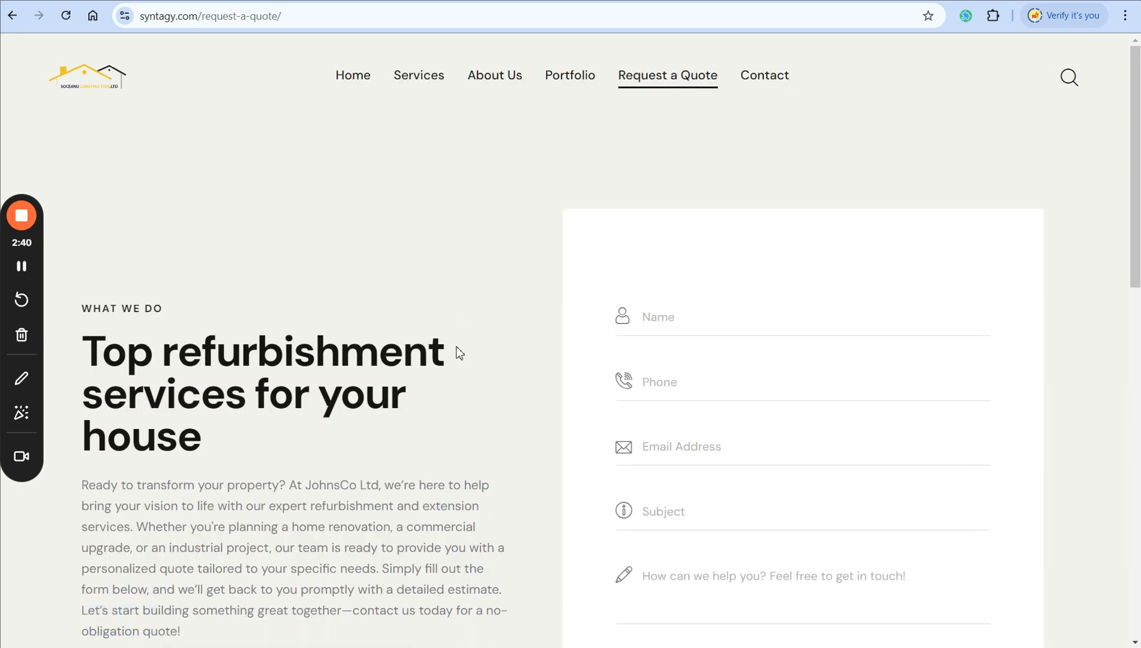
scroll(459, 353, "down", 3)
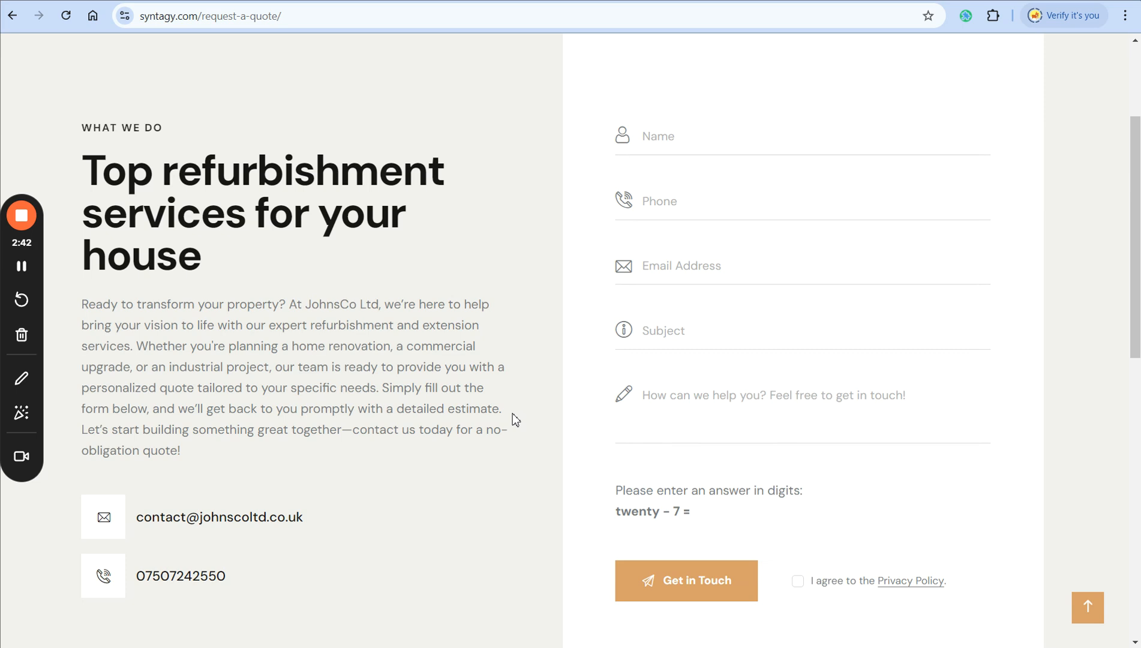
scroll(513, 414, "down", 5)
scroll(512, 413, "up", 8)
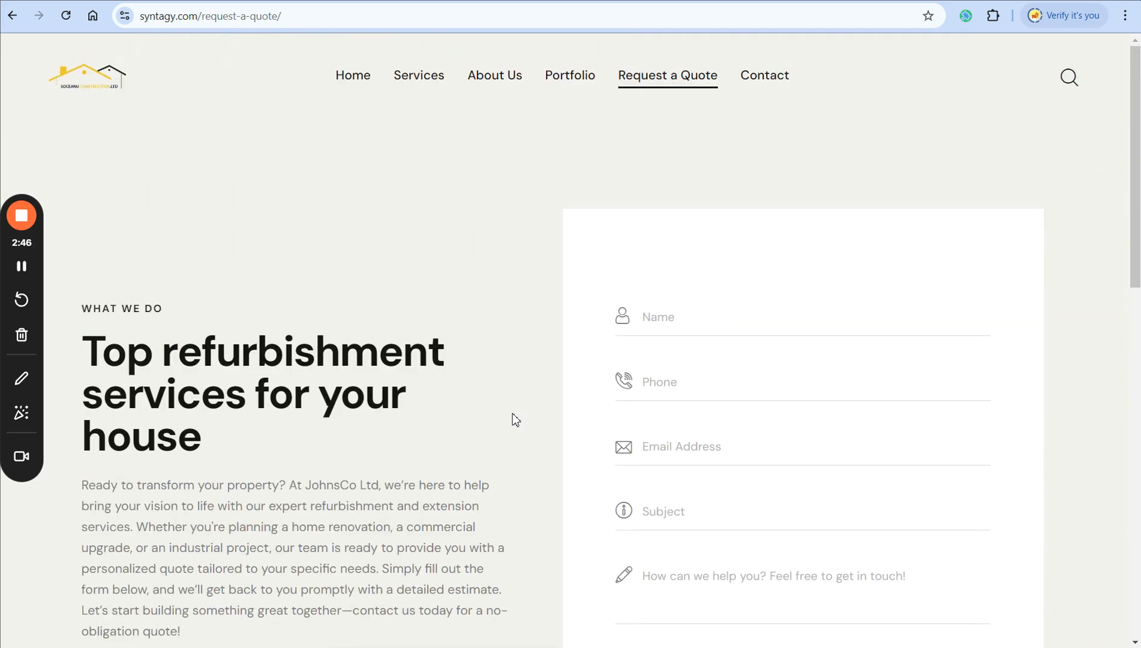
Return to the home page and review the hero slider and the refurbishment services section.
left_click(116, 84)
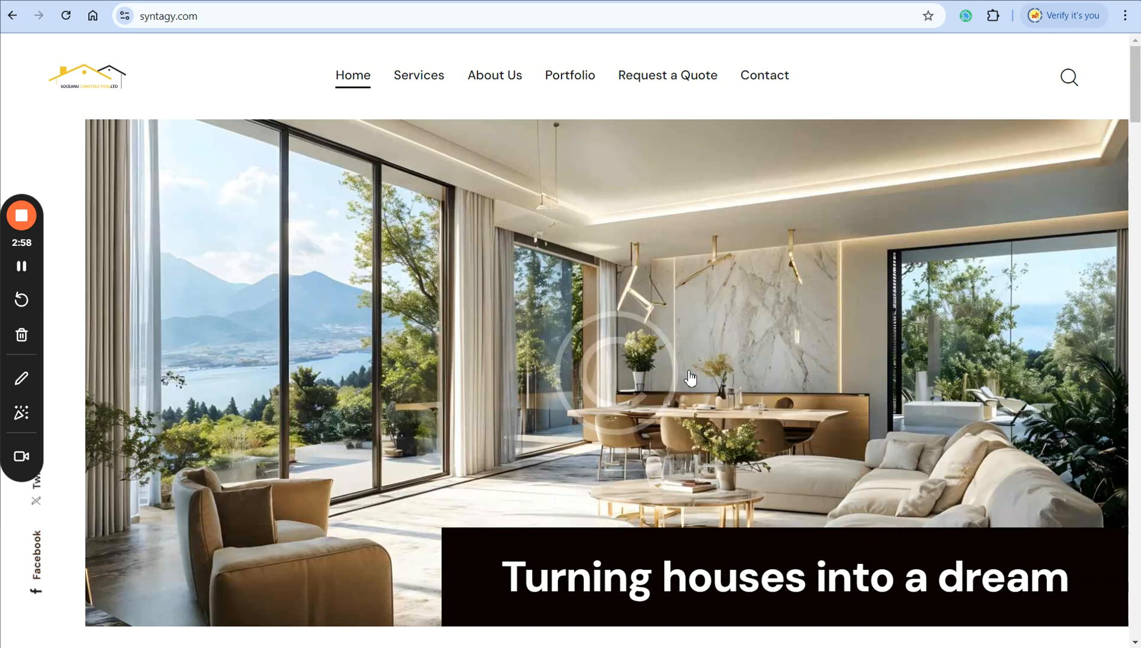
scroll(689, 378, "down", 3)
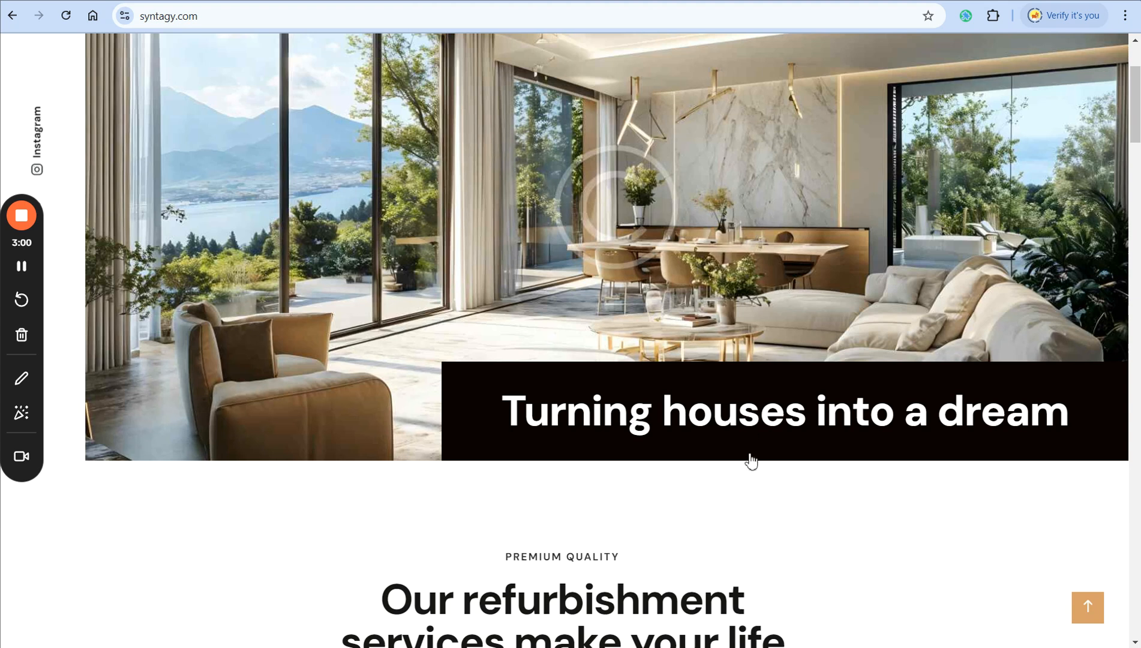
scroll(749, 459, "down", 3)
scroll(752, 459, "up", 5)
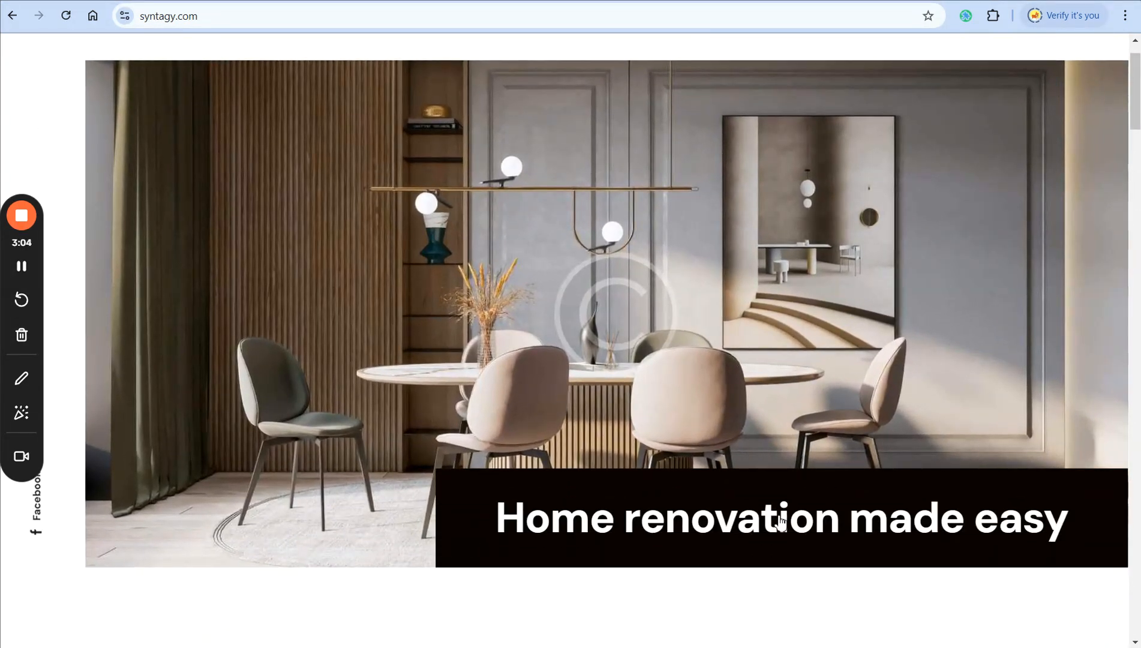
scroll(925, 540, "down", 5)
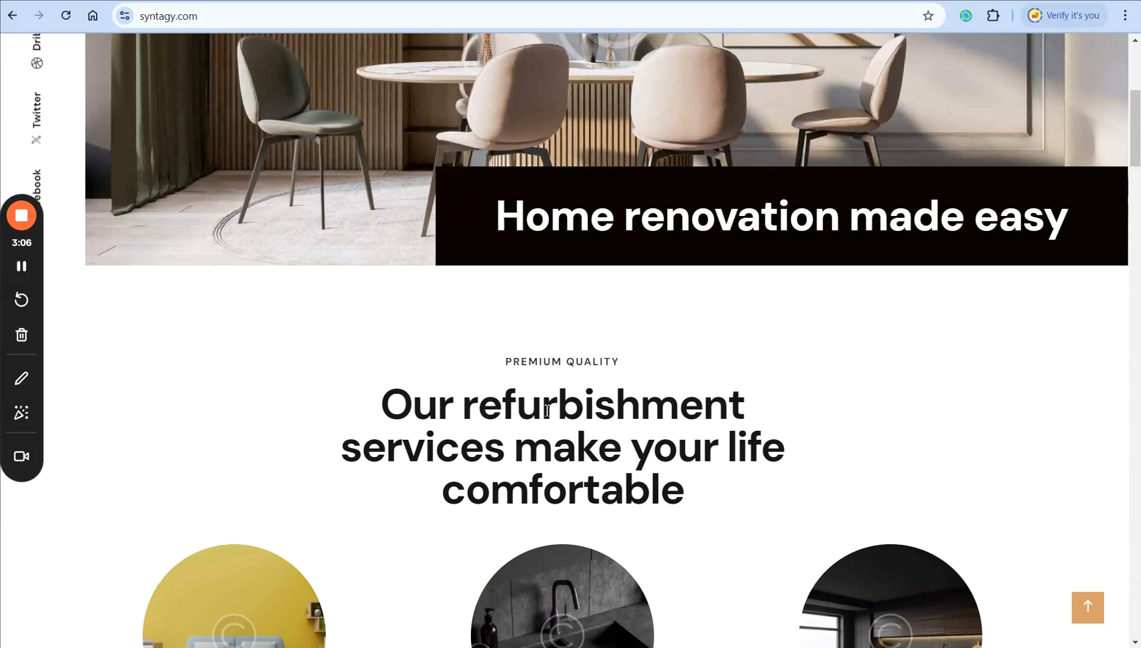
scroll(547, 411, "down", 3)
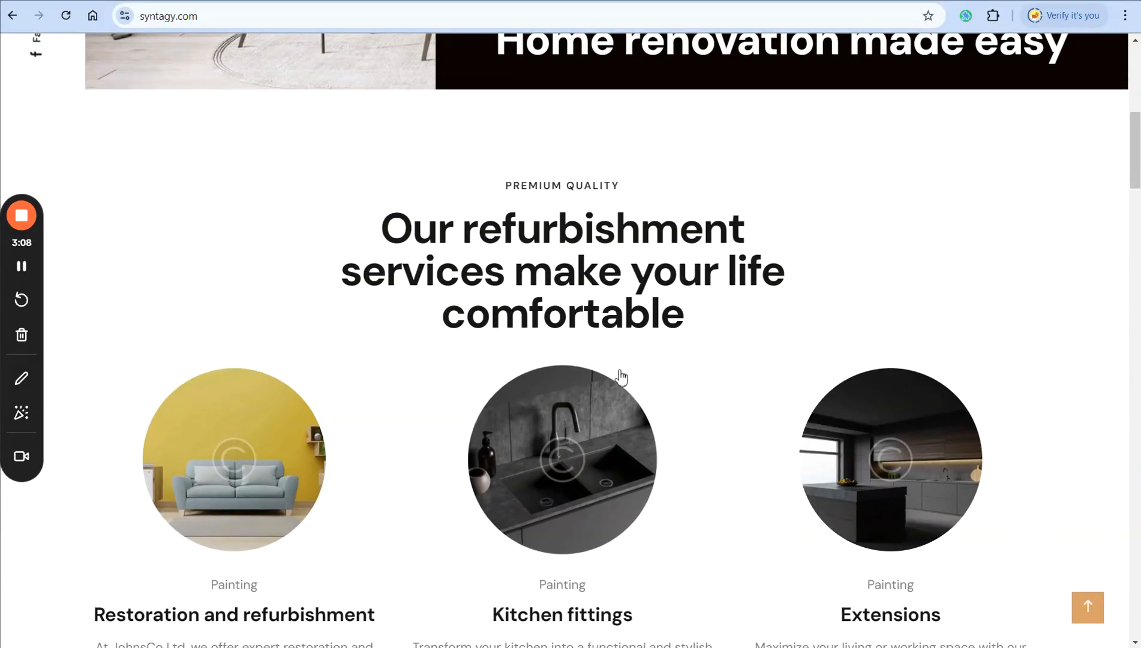
scroll(622, 377, "down", 5)
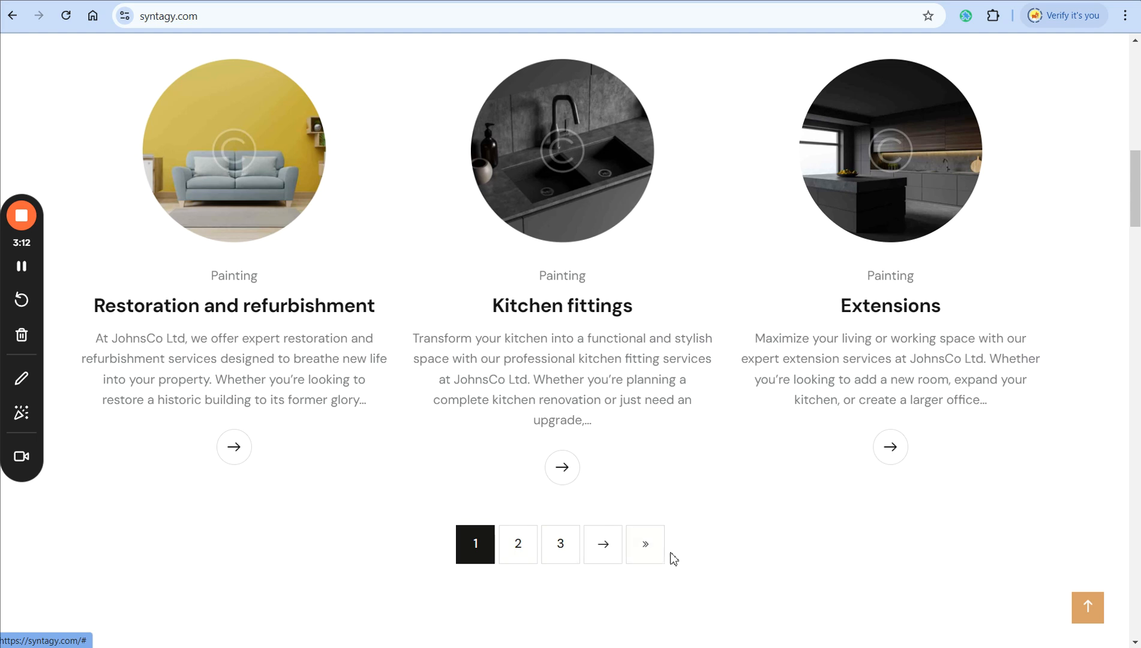
Go to the Latest Work Examples section and advance its project carousel to further projects.
scroll(614, 408, "down", 9)
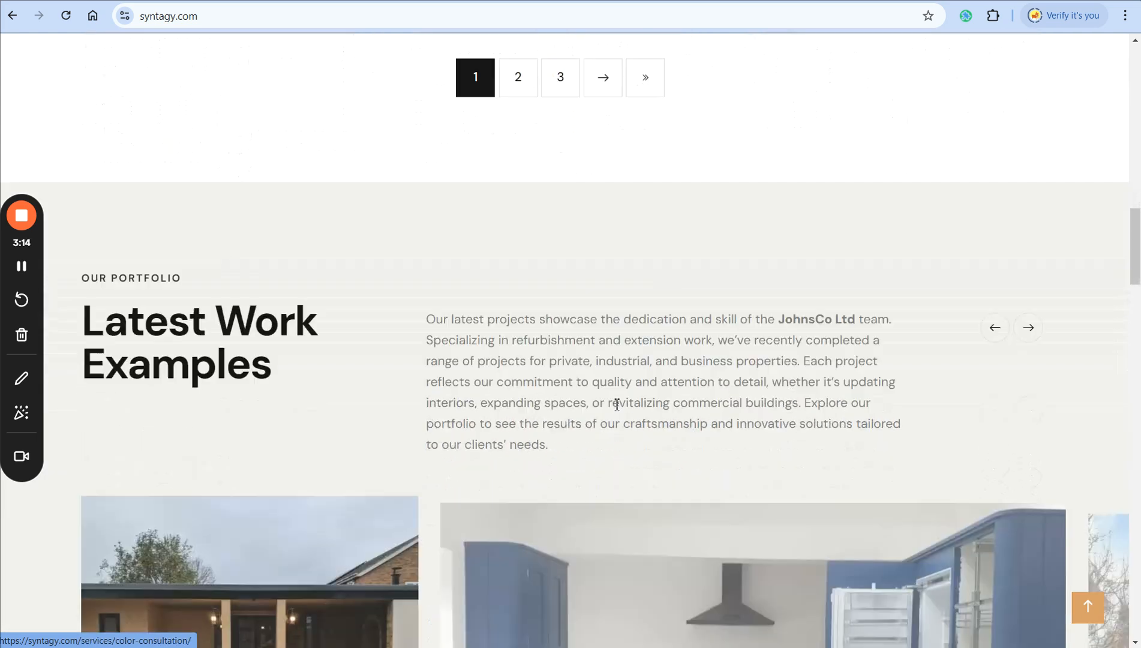
scroll(615, 403, "down", 7)
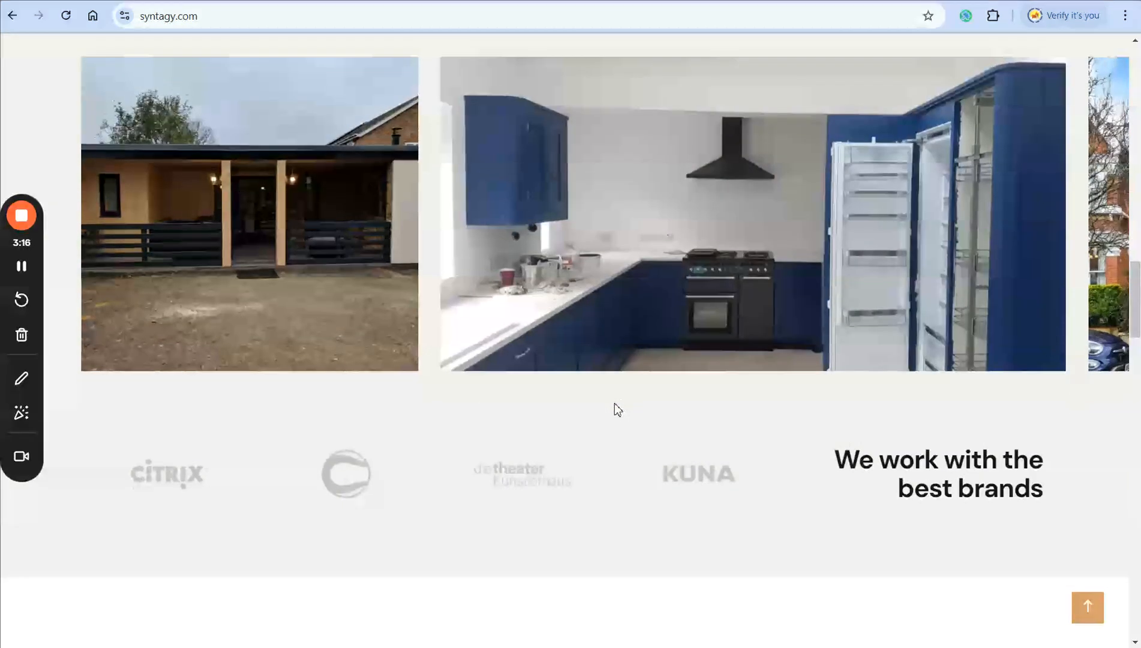
scroll(760, 268, "up", 3)
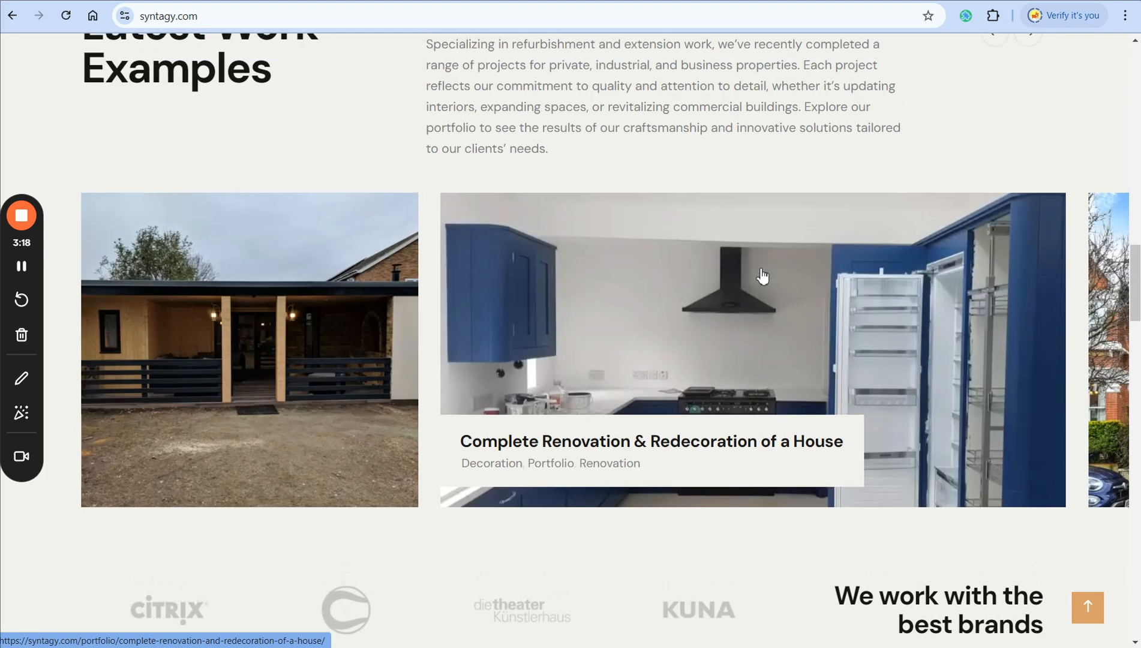
scroll(1050, 191, "up", 2)
left_click(1032, 116)
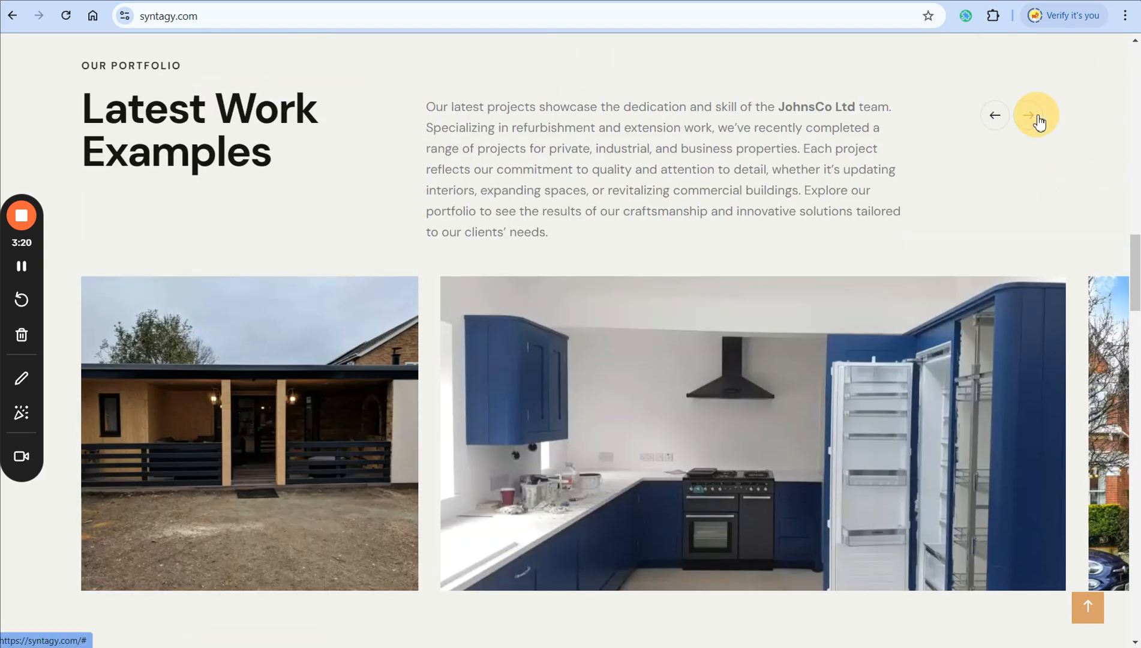
left_click(1028, 116)
Review the partner brands strip, the "Beauty and comfort in every room" section and the renovation service descriptions.
scroll(1039, 122, "down", 11)
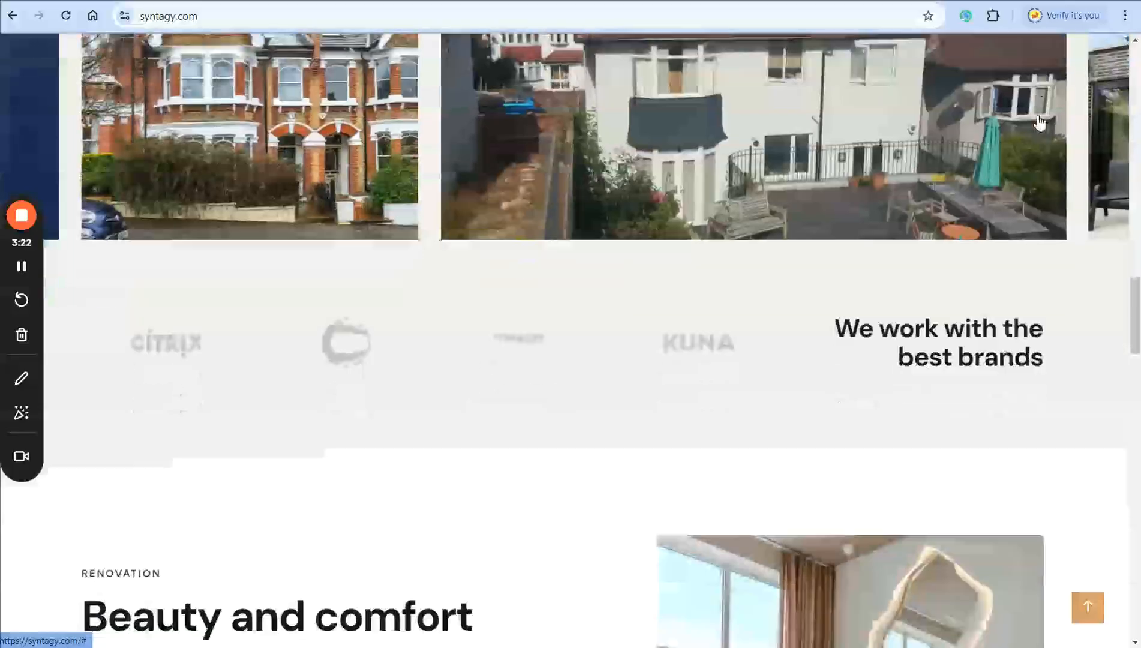
scroll(1040, 122, "up", 3)
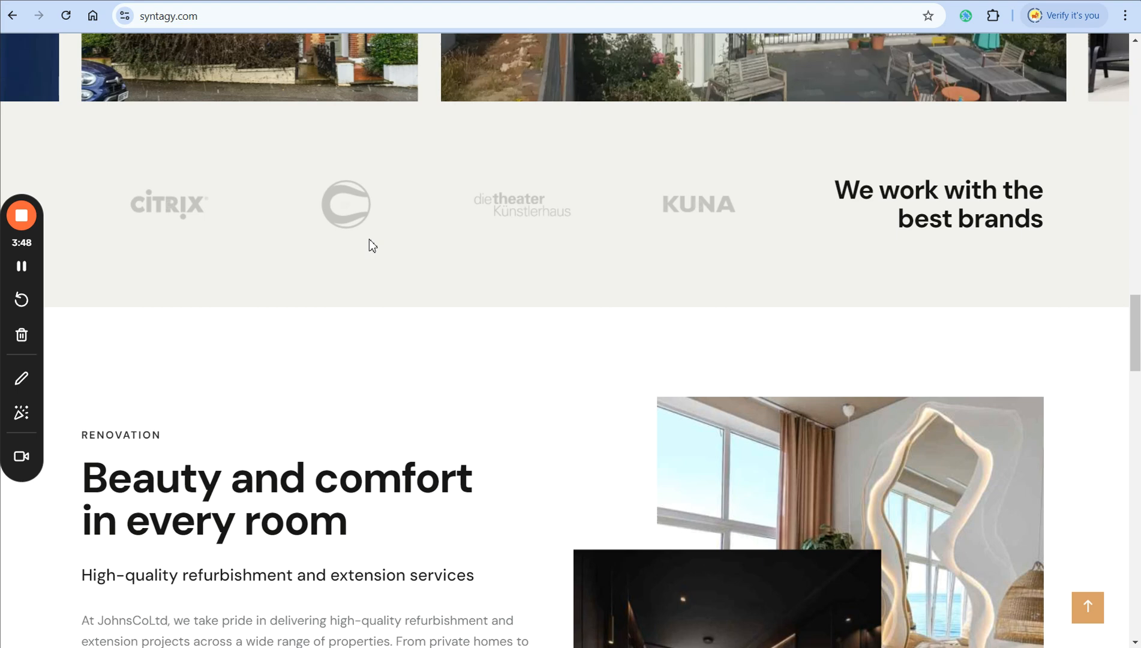
scroll(369, 239, "down", 1)
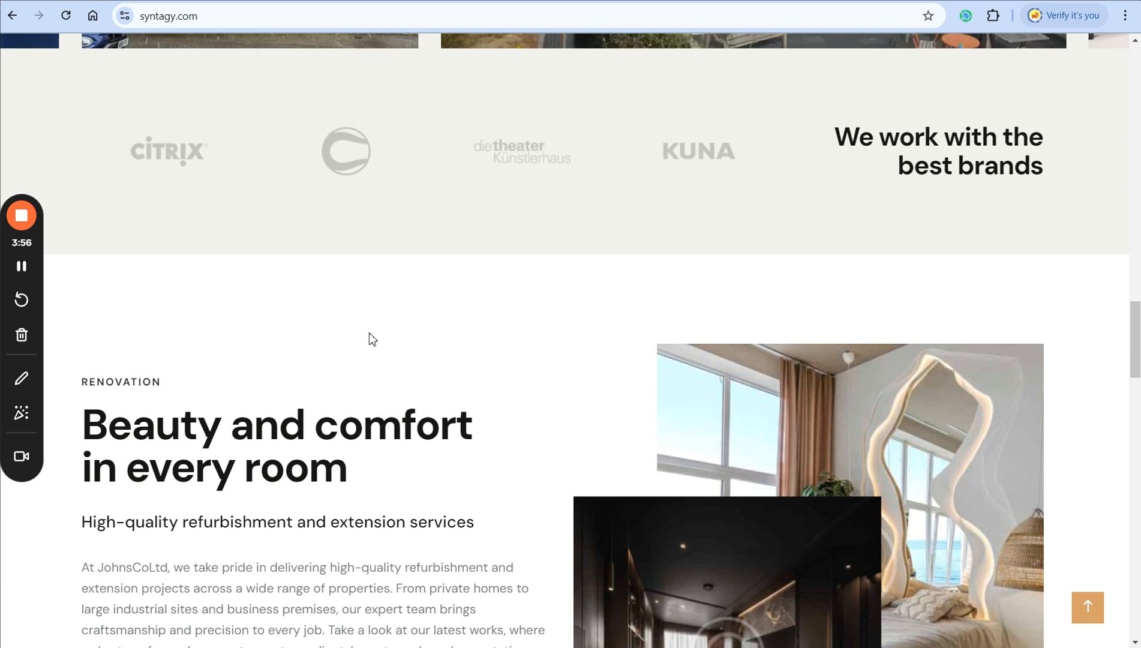
scroll(369, 333, "down", 4)
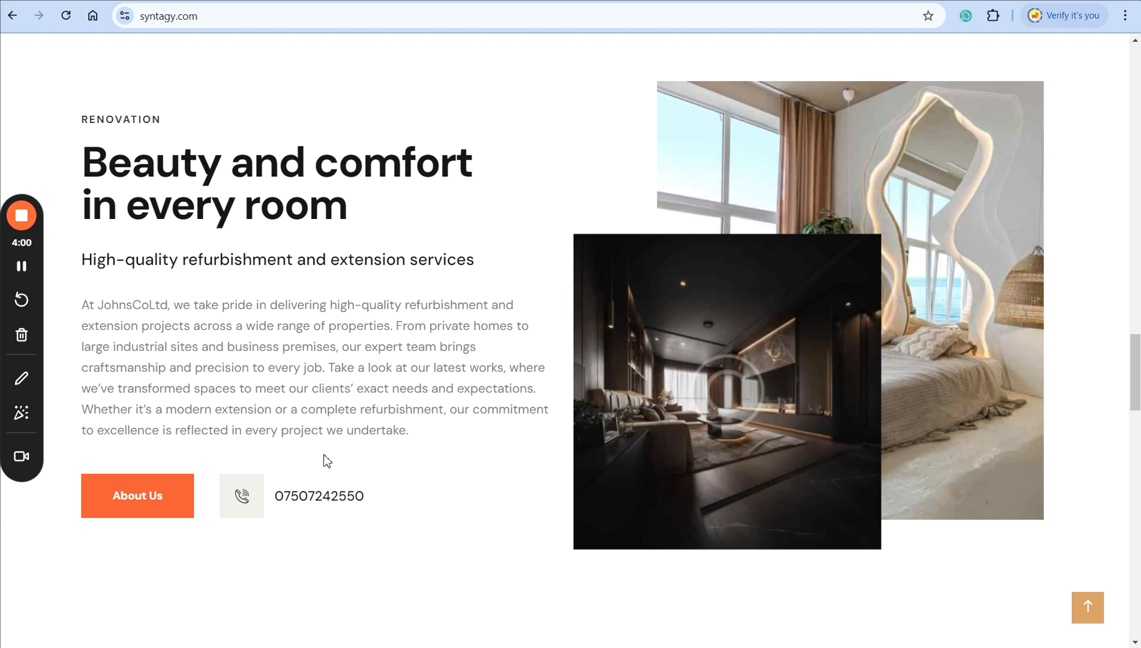
left_click(415, 375)
scroll(418, 382, "down", 8)
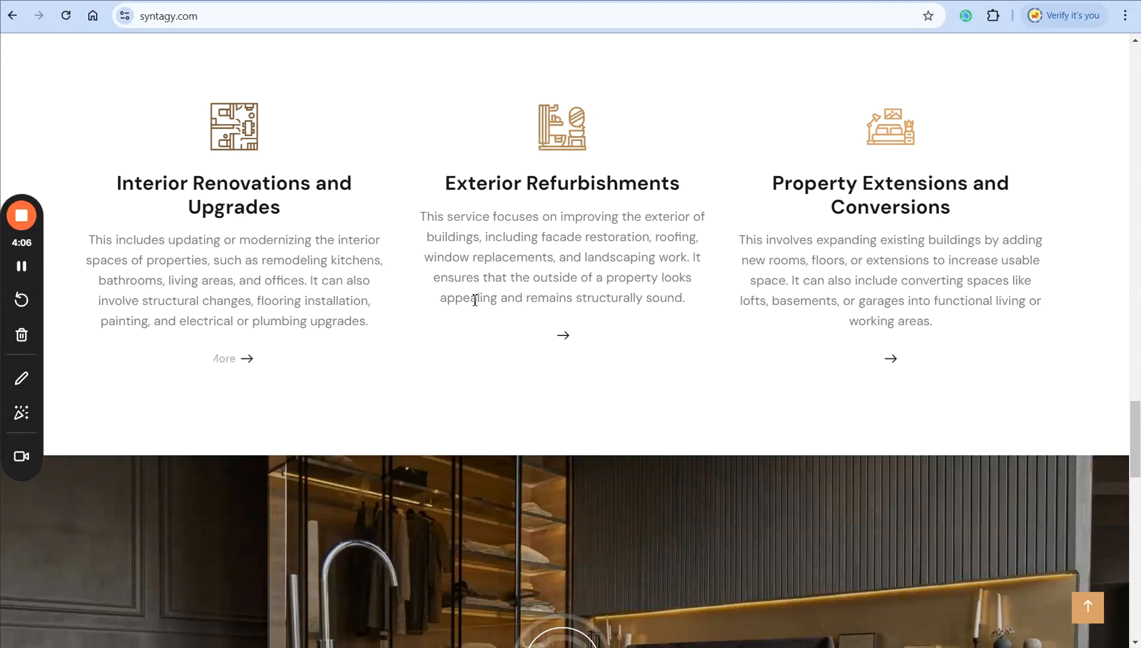
Play the video in the banner above the testimonials and close it.
scroll(729, 305, "down", 4)
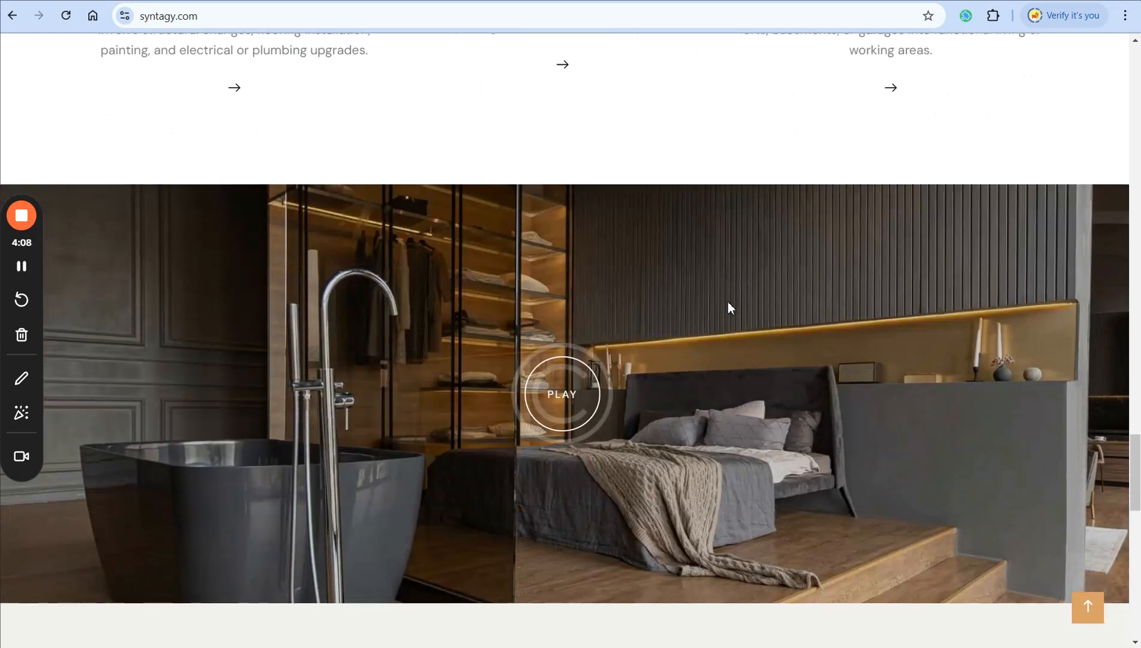
scroll(729, 305, "down", 2)
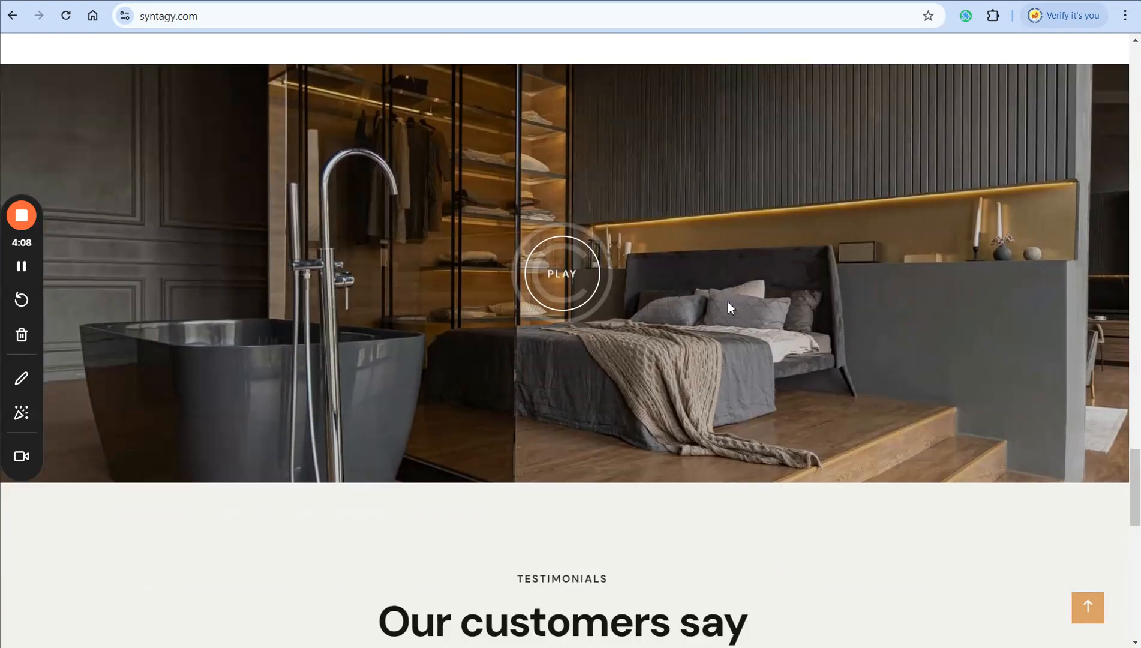
left_click(573, 281)
left_click(276, 355)
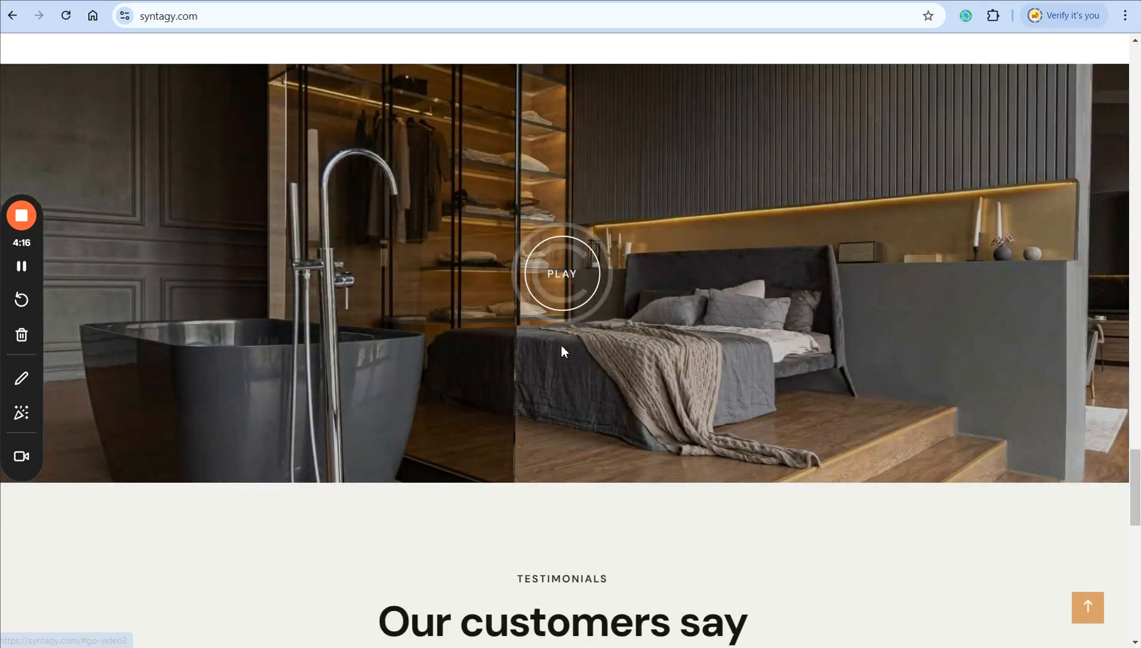
Review the "Our customers say" testimonials and the footer of the home page.
scroll(562, 350, "down", 4)
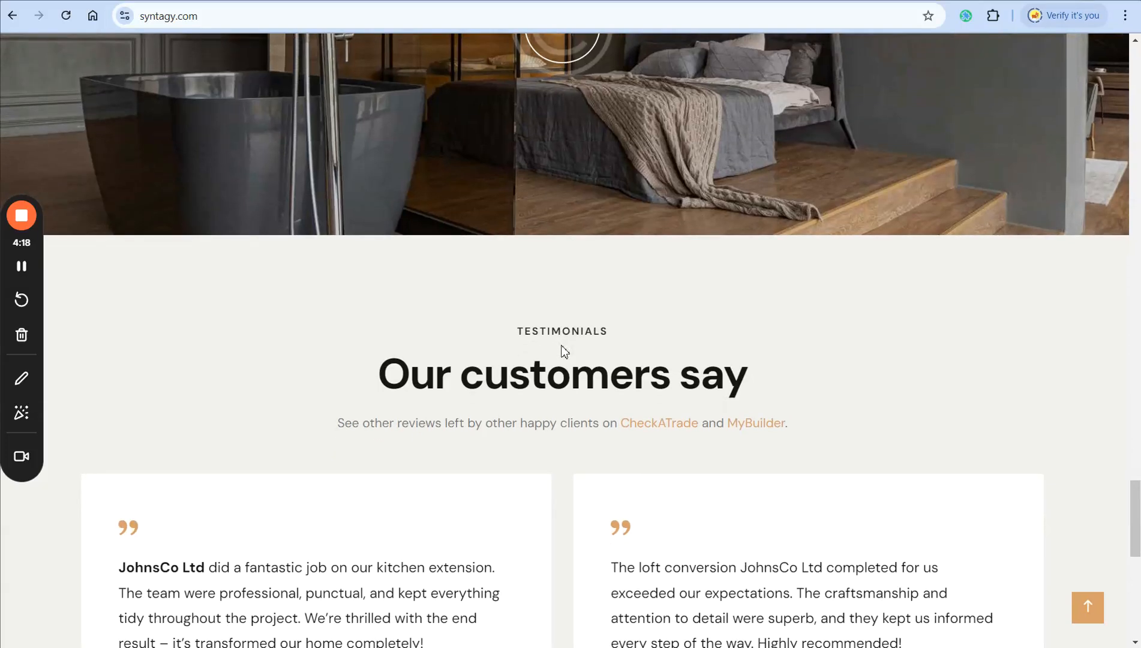
scroll(561, 346, "down", 2)
scroll(557, 401, "down", 1)
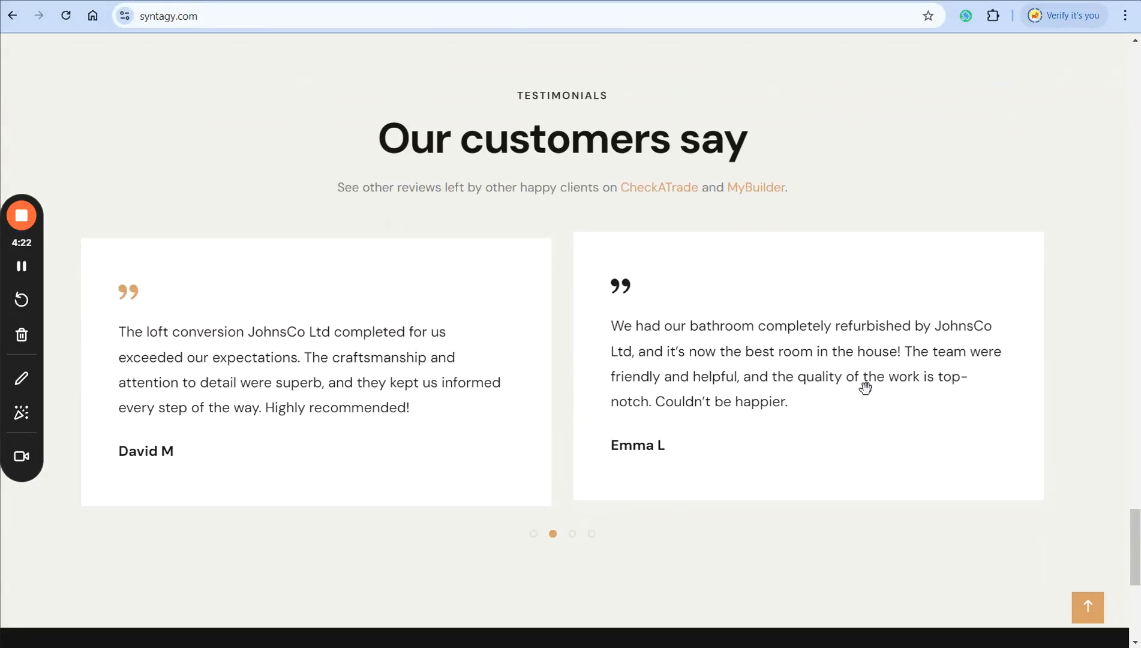
scroll(865, 387, "down", 7)
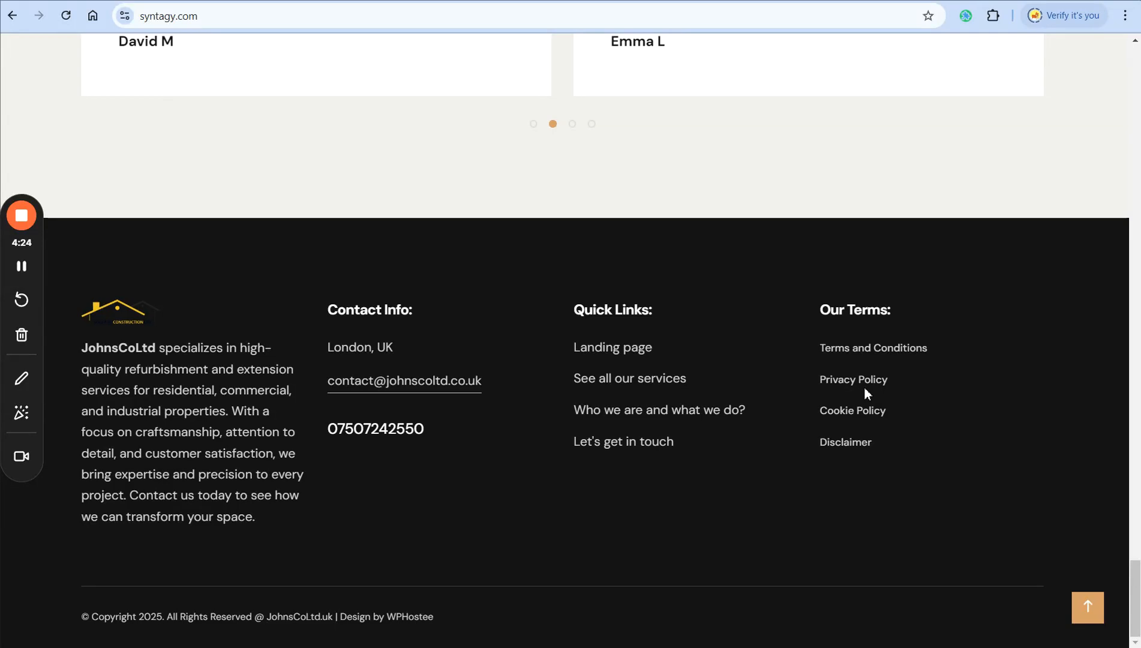
Go back past the Latest Work Examples section to the header of the home page.
scroll(865, 387, "up", 12)
scroll(865, 388, "up", 15)
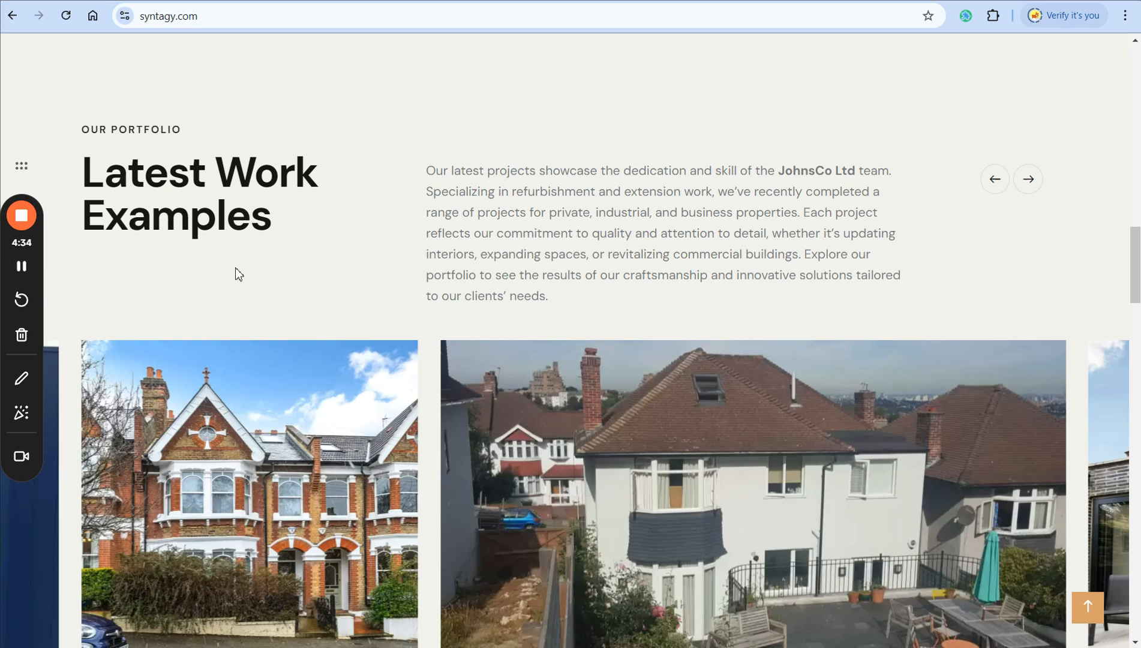
scroll(236, 268, "up", 15)
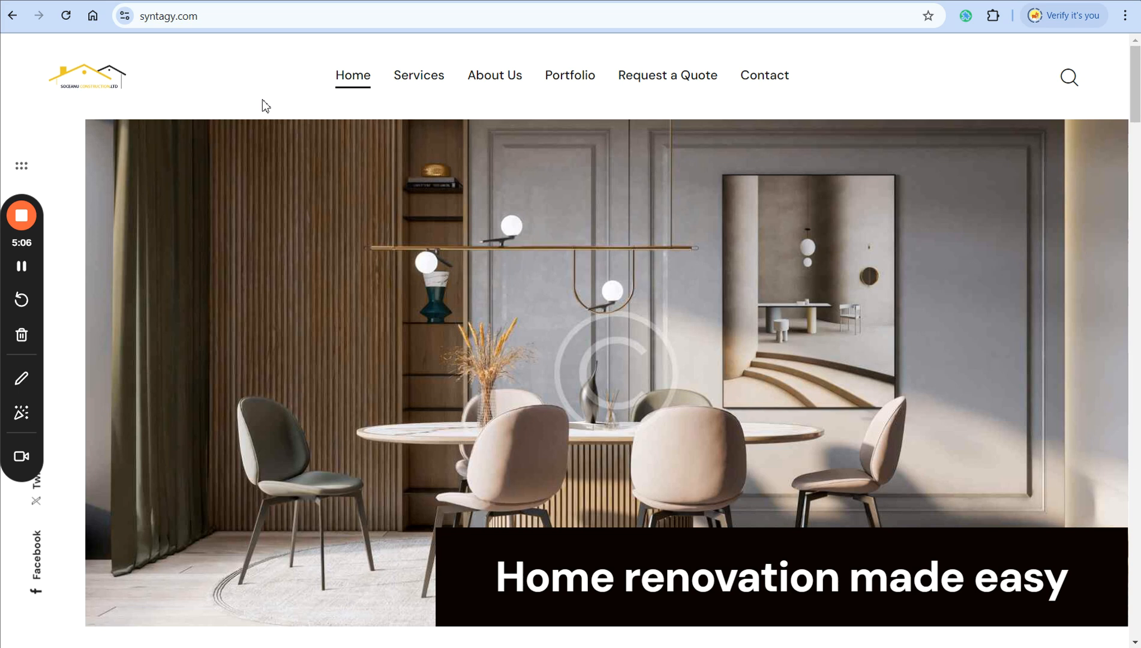
Open the web hosting site wphostee.co.uk in a new browser tab.
key("ctrl+t")
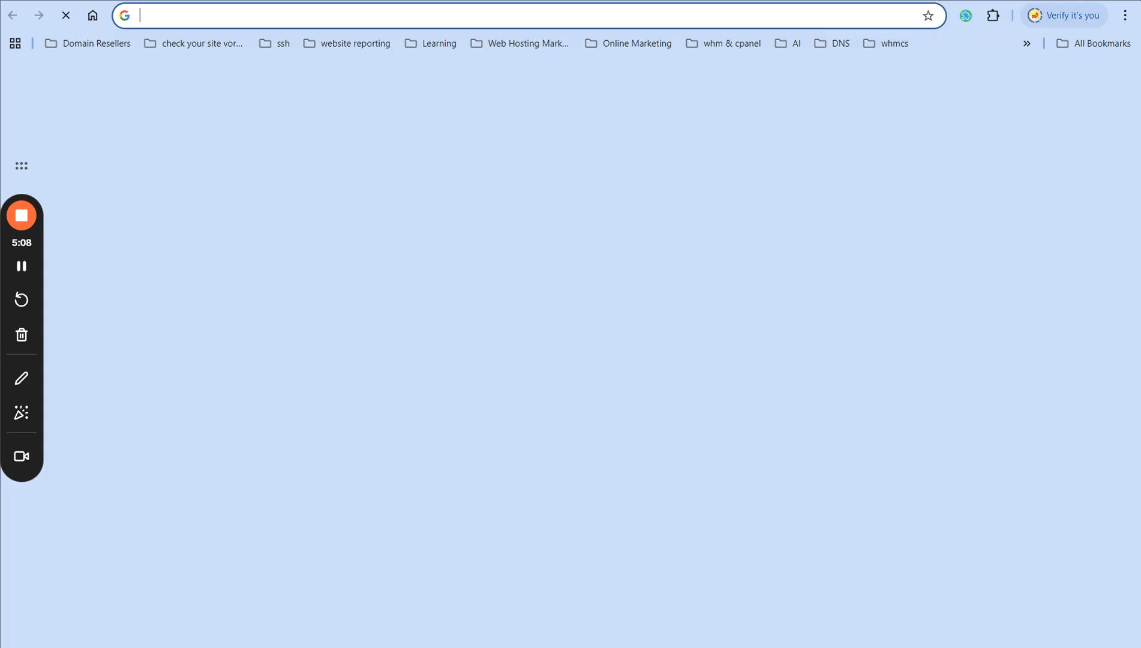
type("wph")
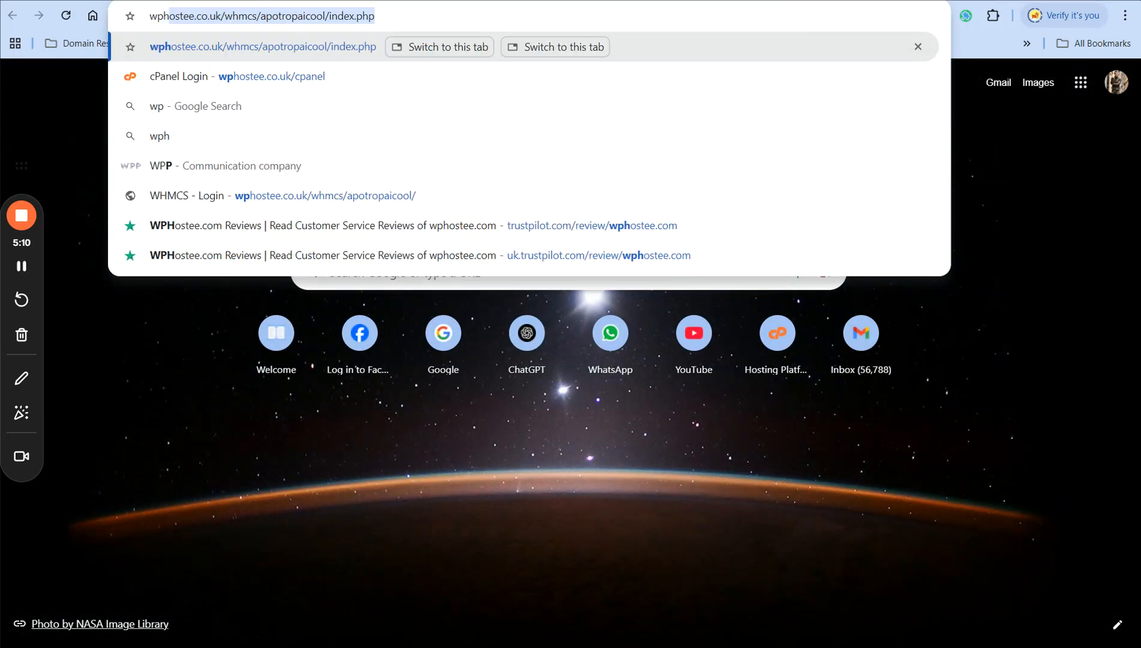
key("Right")
key("BackSpace")
key("BackSpace")
key("BackSpace")
key("BackSpace")
key("BackSpace")
key("BackSpace")
key("BackSpace")
key("BackSpace")
key("BackSpace")
key("BackSpace")
key("BackSpace")
key("BackSpace")
key("BackSpace")
key("BackSpace")
key("BackSpace")
key("BackSpace")
key("BackSpace")
key("BackSpace")
key("BackSpace")
key("BackSpace")
key("BackSpace")
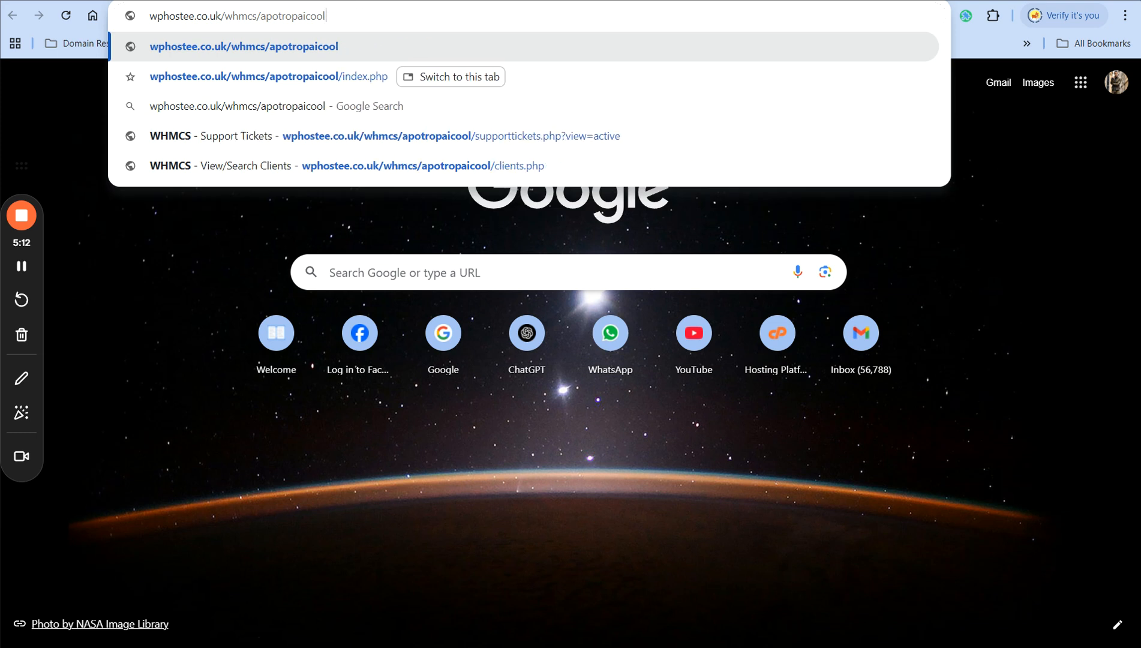
key("BackSpace")
key("BackSpace")
key("BackSpace")
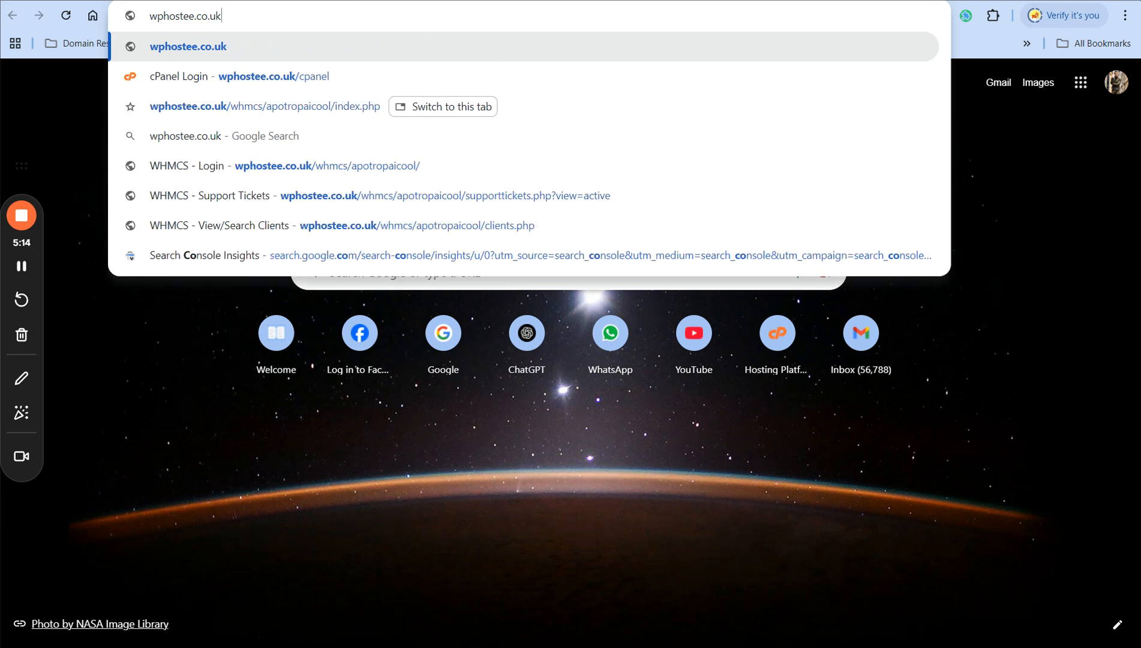
key("Return")
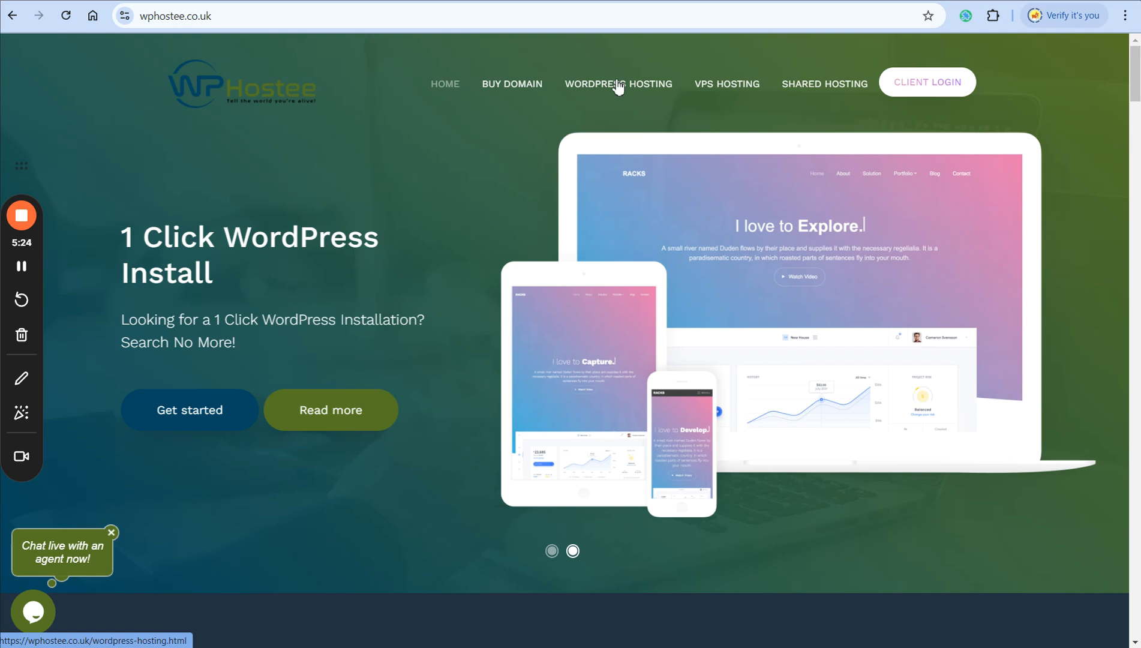
View the WordPress Hosting page and briefly open and close its live chat window.
left_click(593, 84)
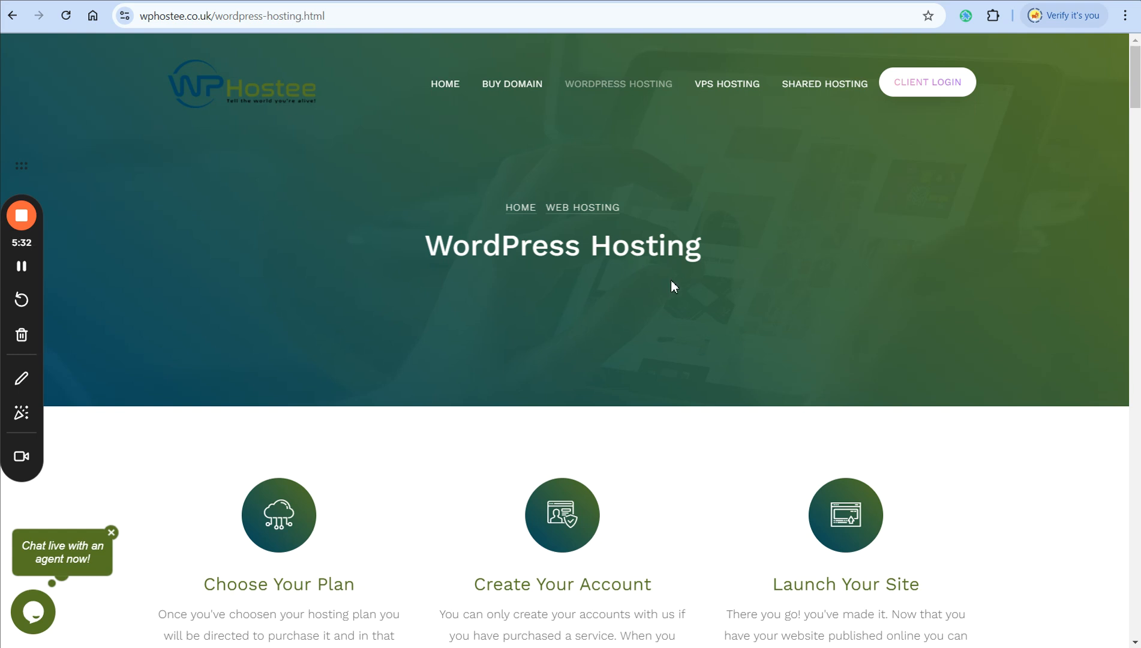
left_click(39, 612)
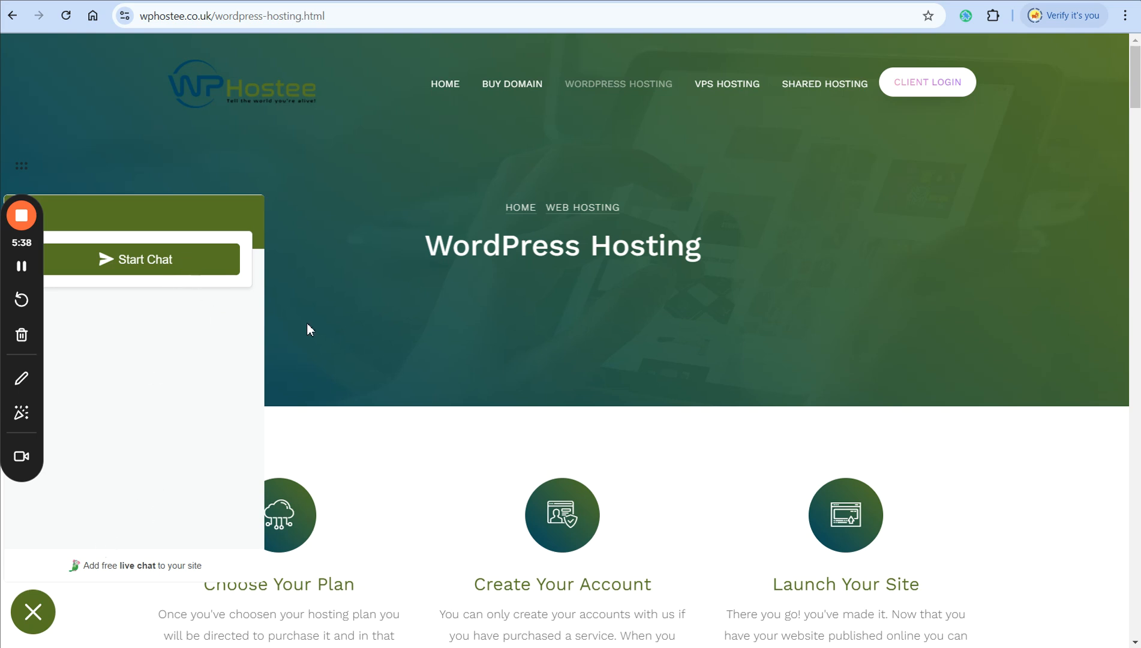
left_click(38, 616)
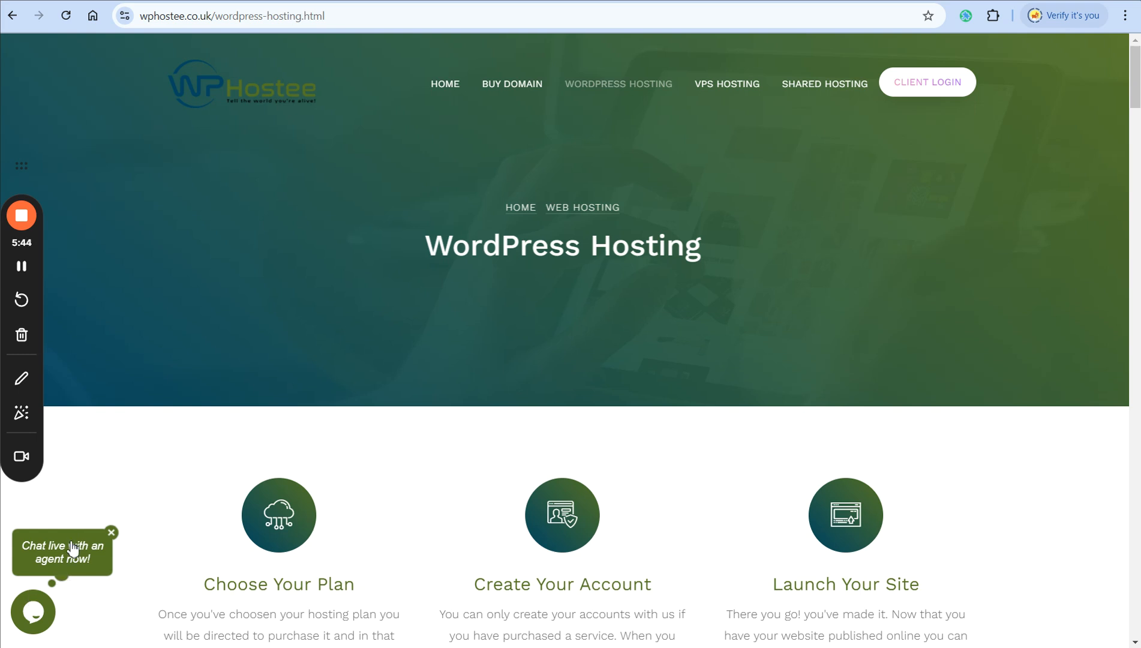
left_click(449, 430)
Go to the Shared Hosting plans and choose the WP Pulse plan at £8.
left_click(823, 84)
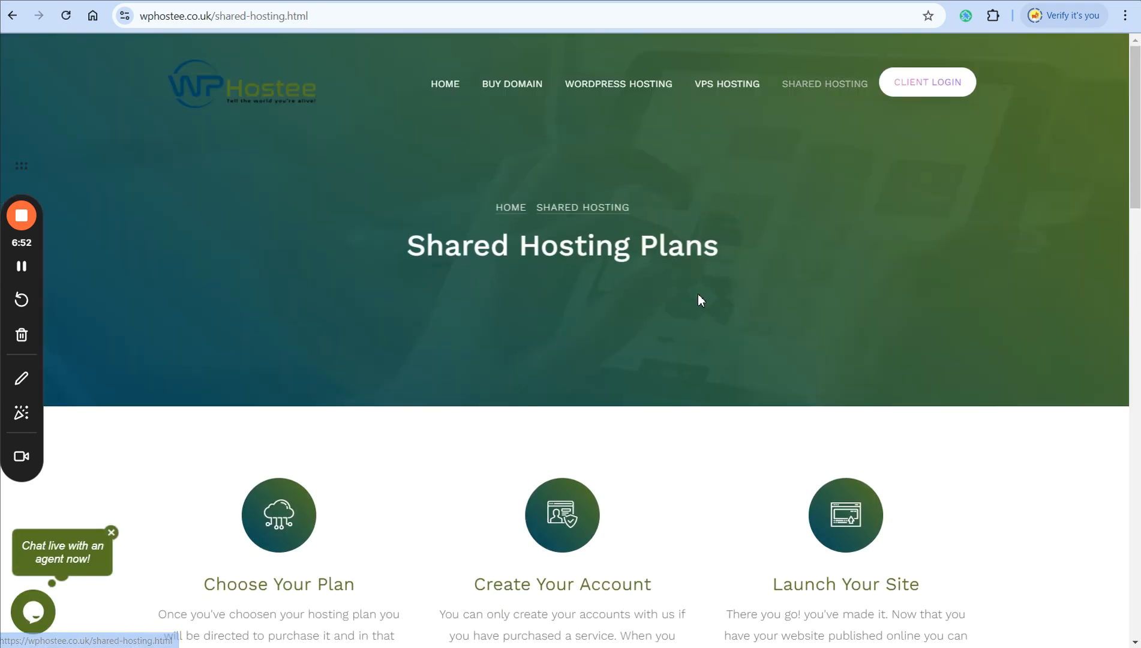
scroll(699, 297, "down", 8)
scroll(699, 297, "down", 5)
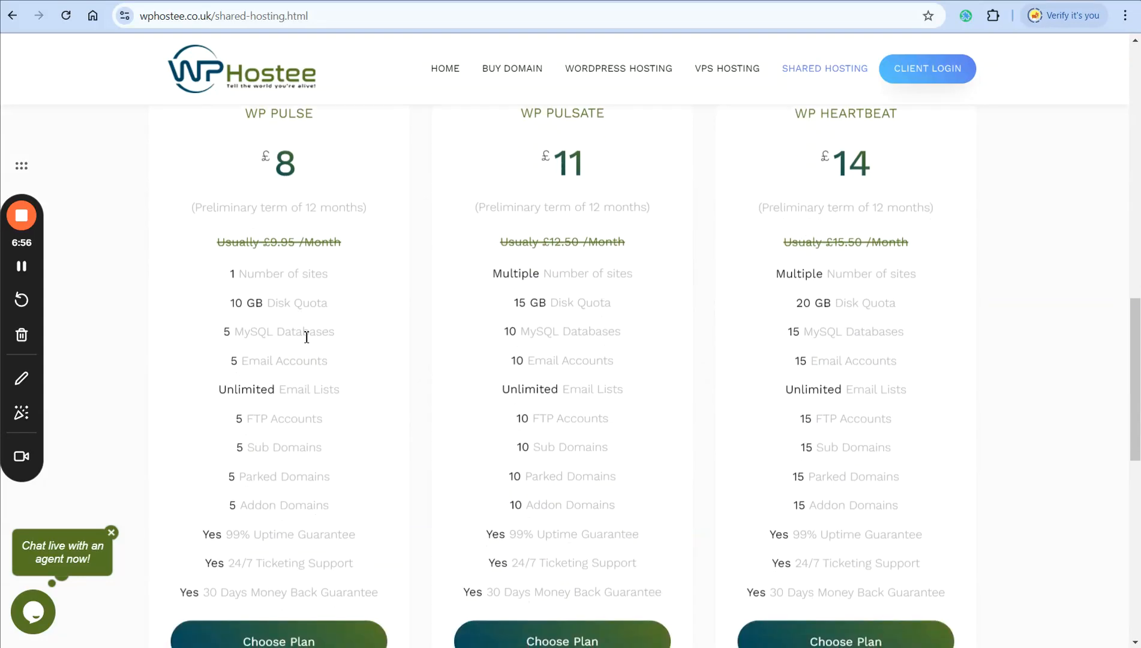
scroll(306, 334, "down", 3)
left_click(297, 443)
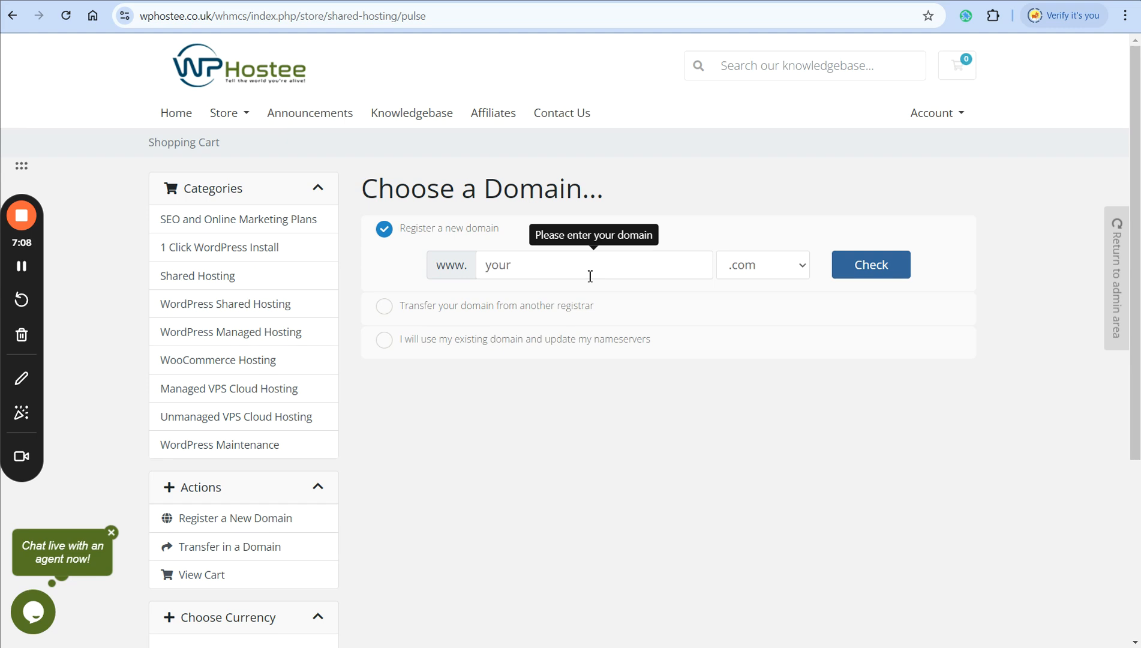
Enter yourconstruction as the new domain name to register and look at the available extensions.
type("nstruction")
left_click(804, 266)
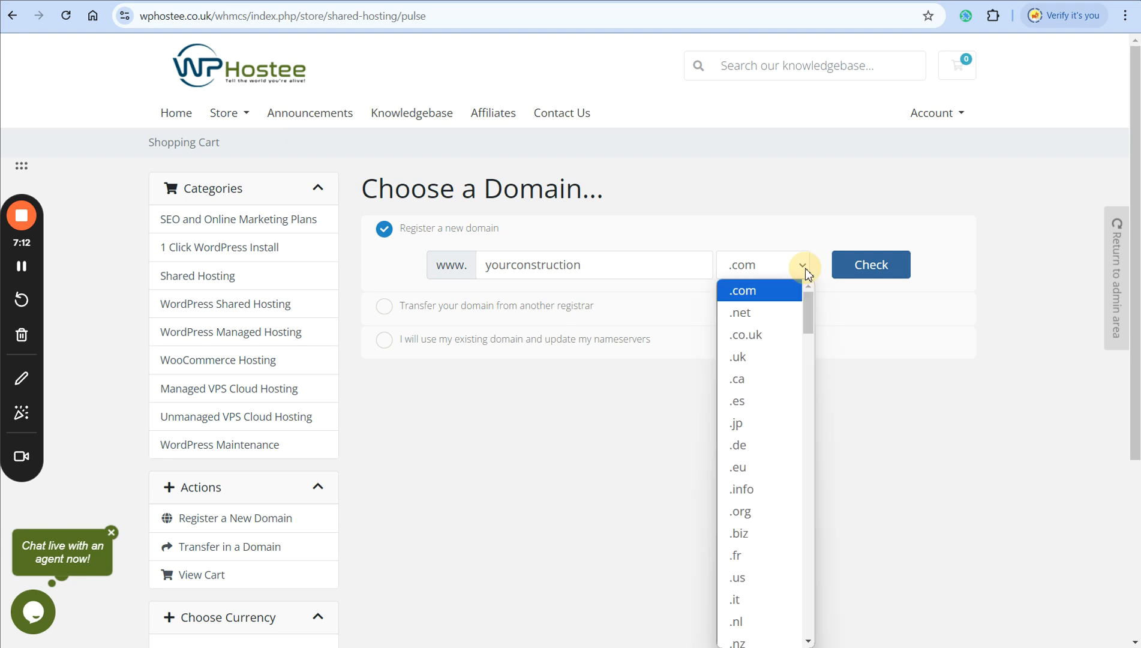
left_click(882, 400)
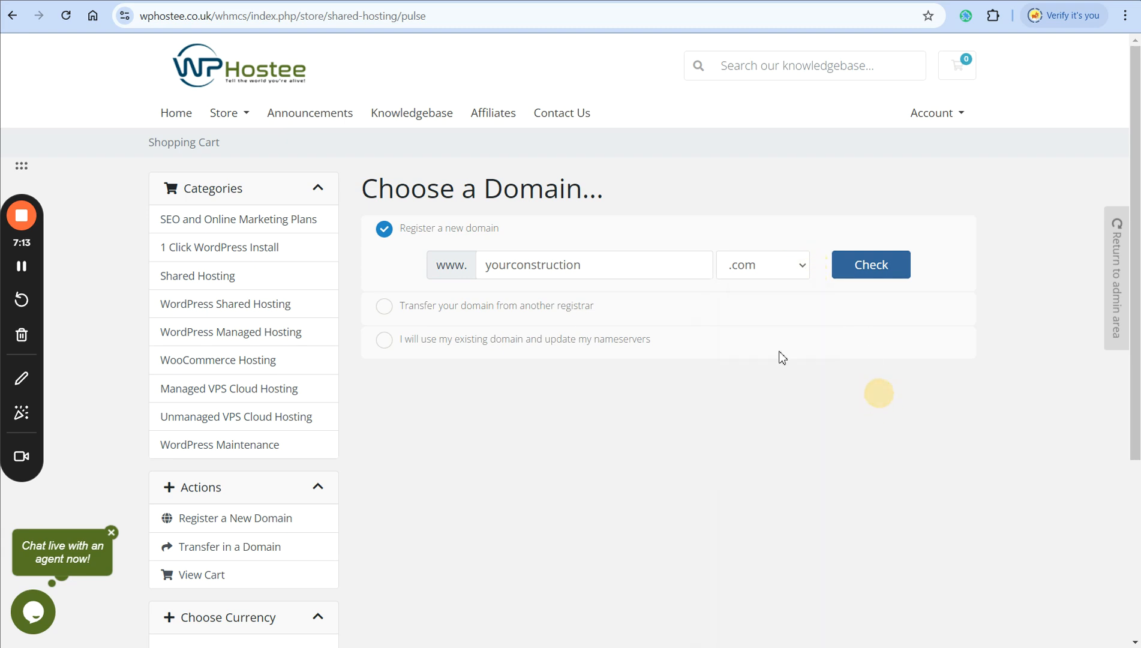
Try the .es, .com and .fr extensions for the new domain.
left_click(785, 265)
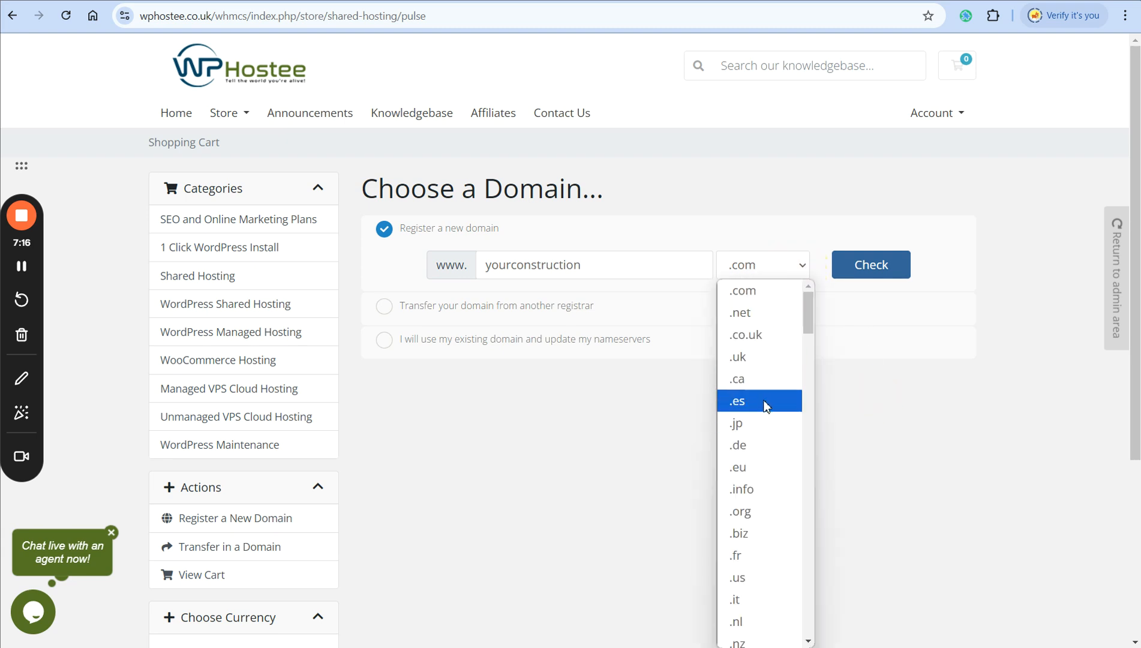
left_click(765, 407)
left_click(796, 277)
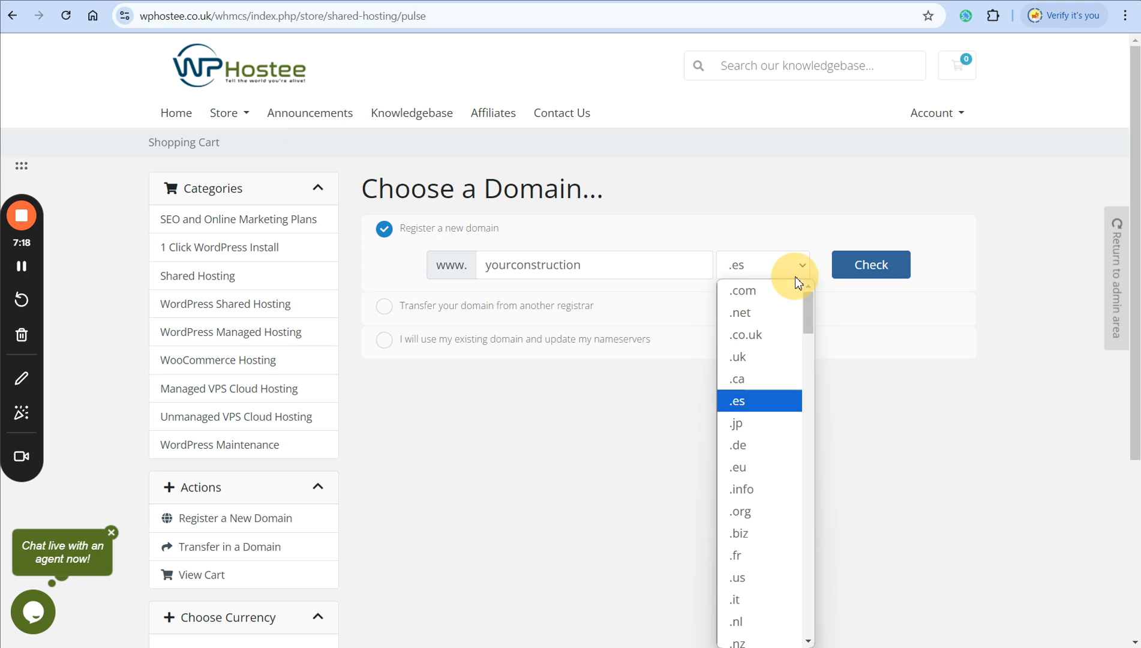
left_click(751, 292)
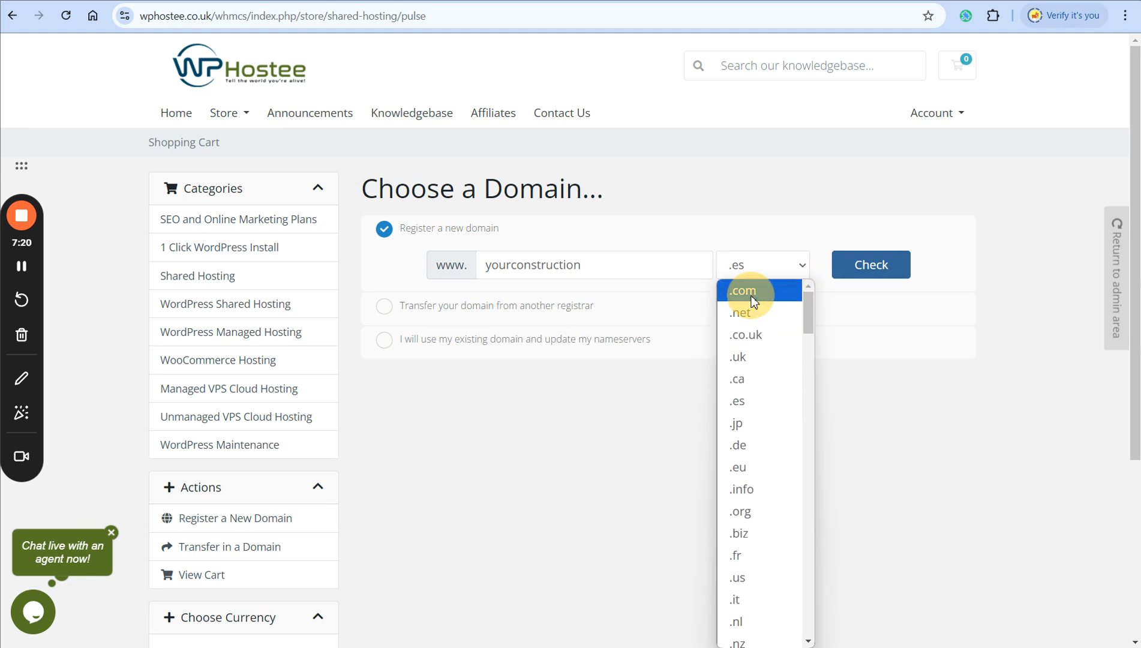
left_click(780, 266)
left_click(754, 555)
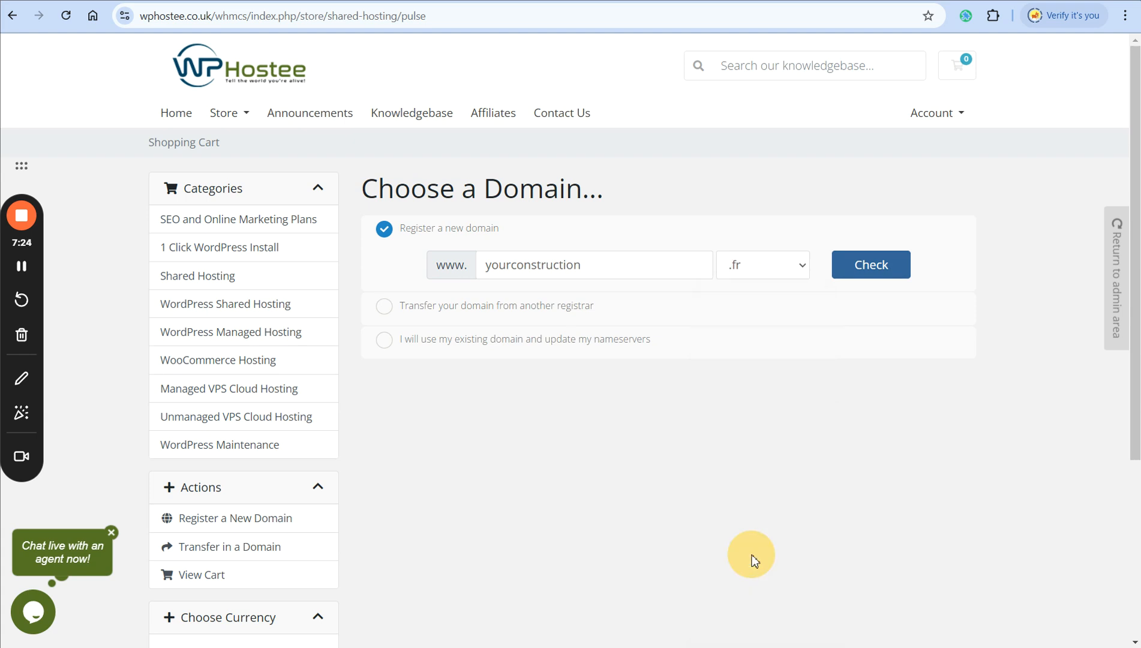
Set the domain extension to .uk and extend the domain name to yourconstructionsite.
left_click(776, 268)
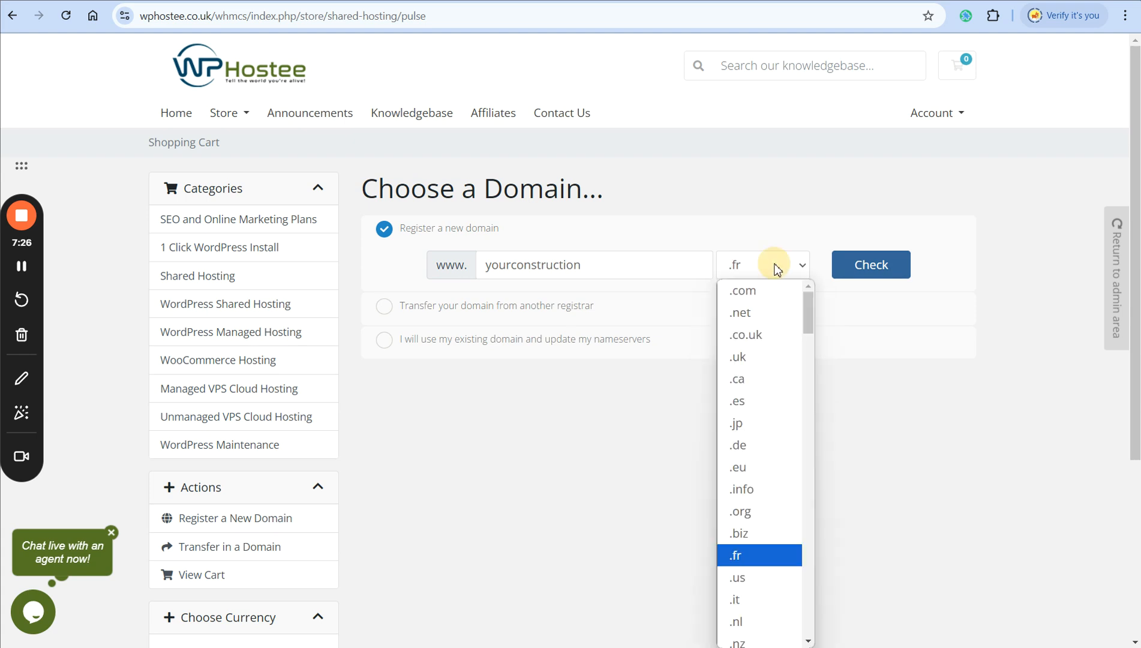
left_click(768, 359)
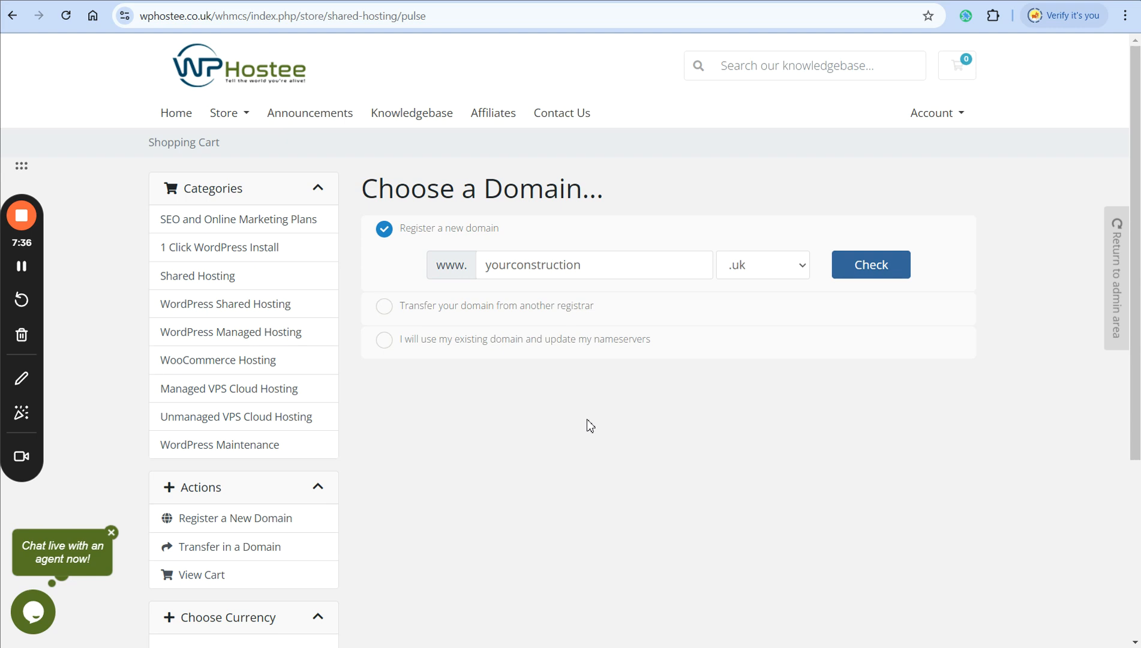
left_click(606, 269)
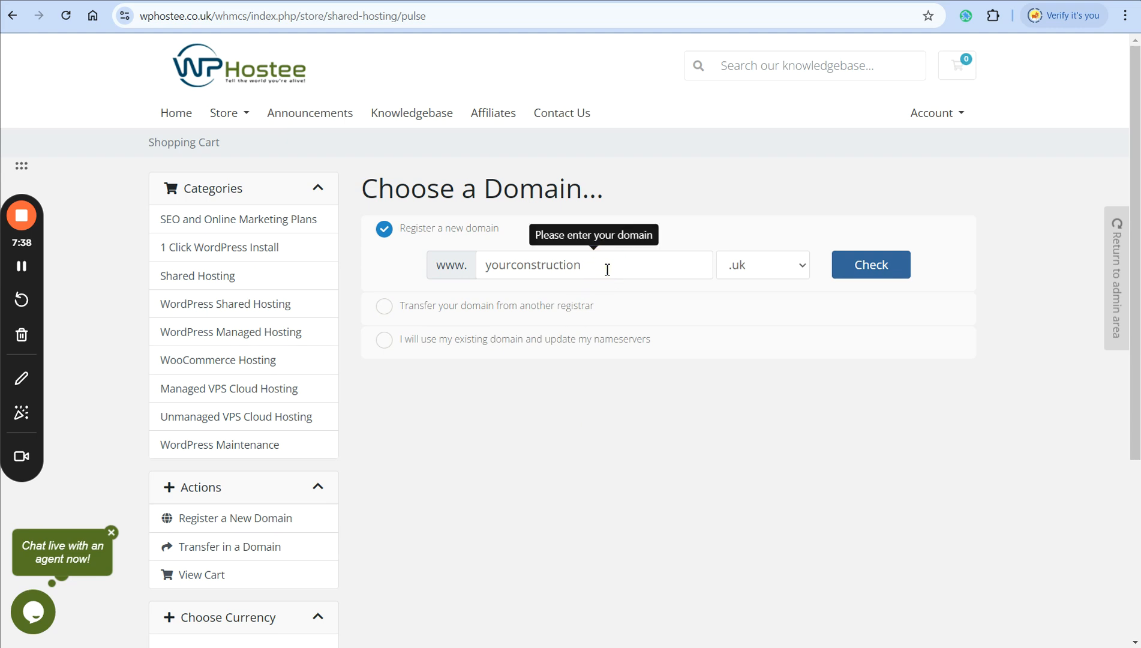
double_click(553, 260)
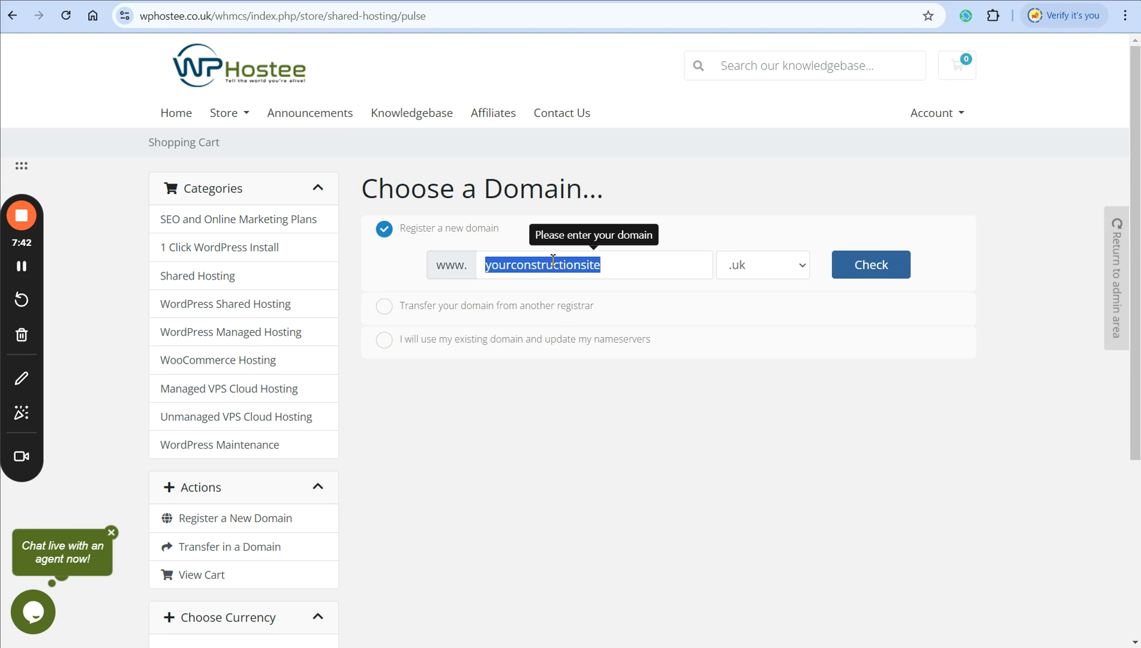
left_click(558, 450)
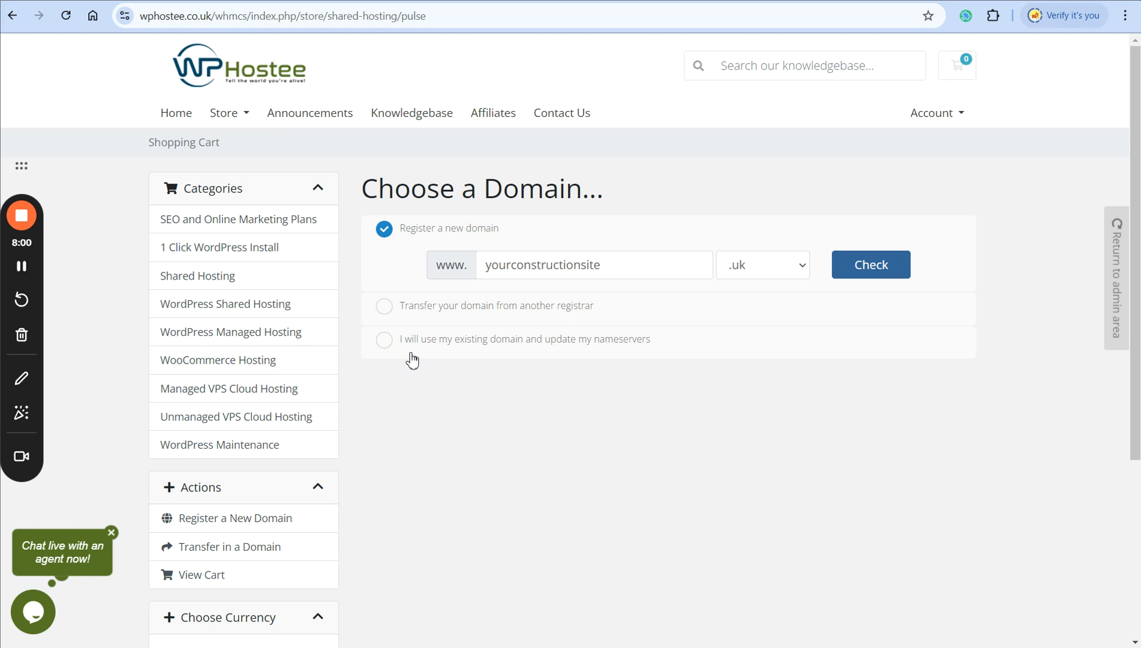
Look at the option for using an existing domain with updated nameservers and return to registering a new domain.
left_click(384, 341)
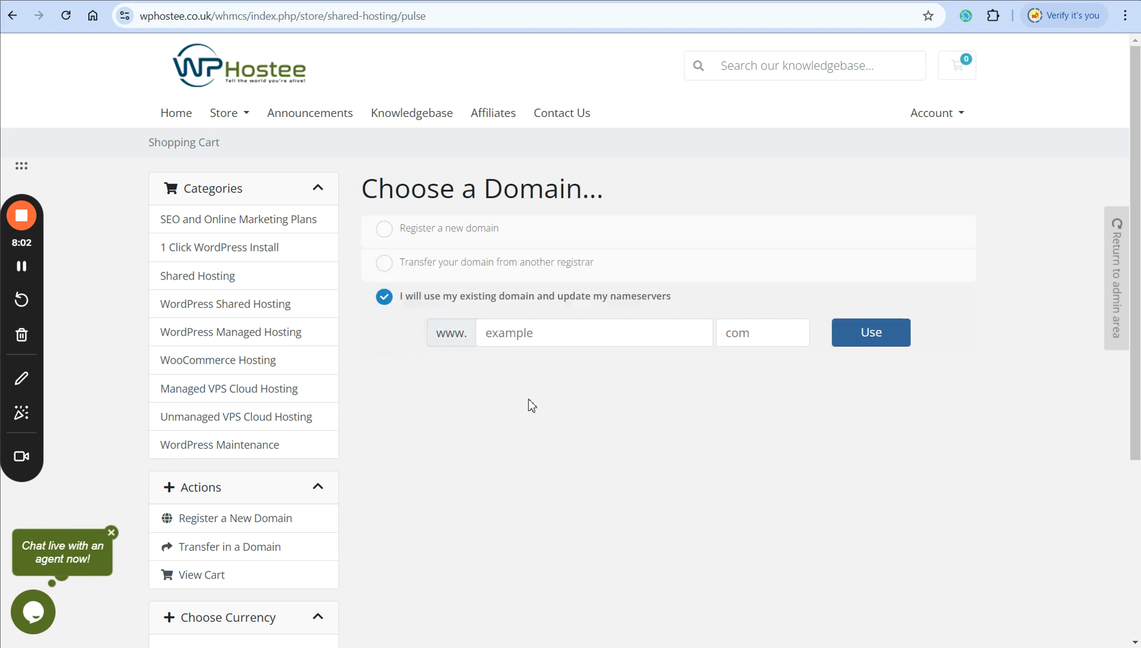
left_click(595, 333)
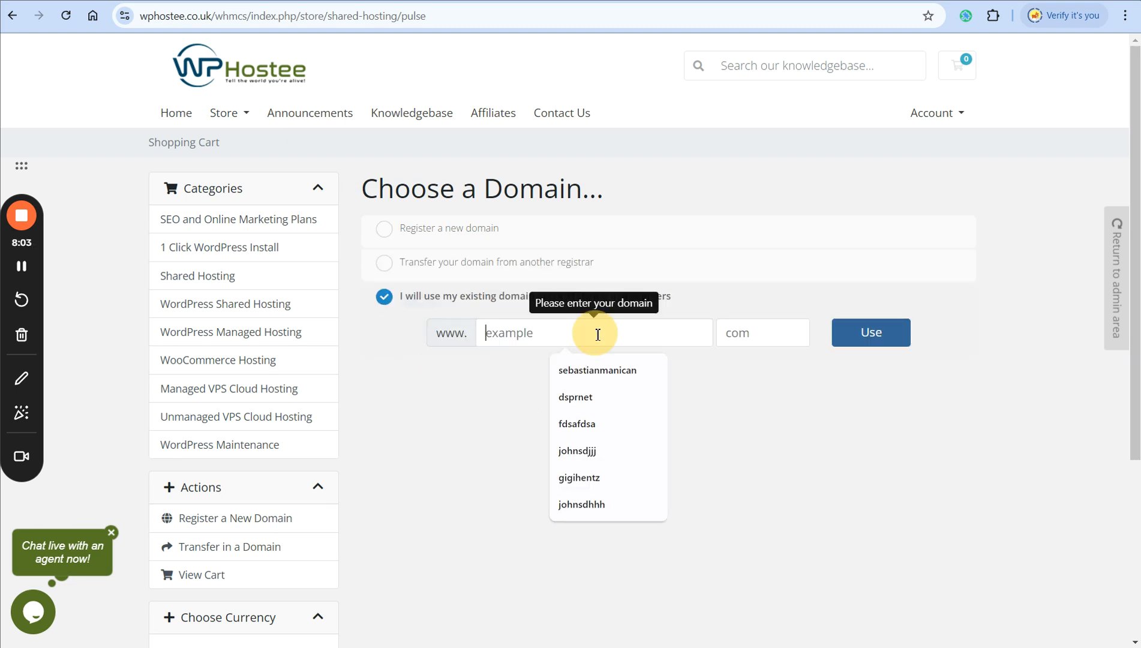
left_click(474, 424)
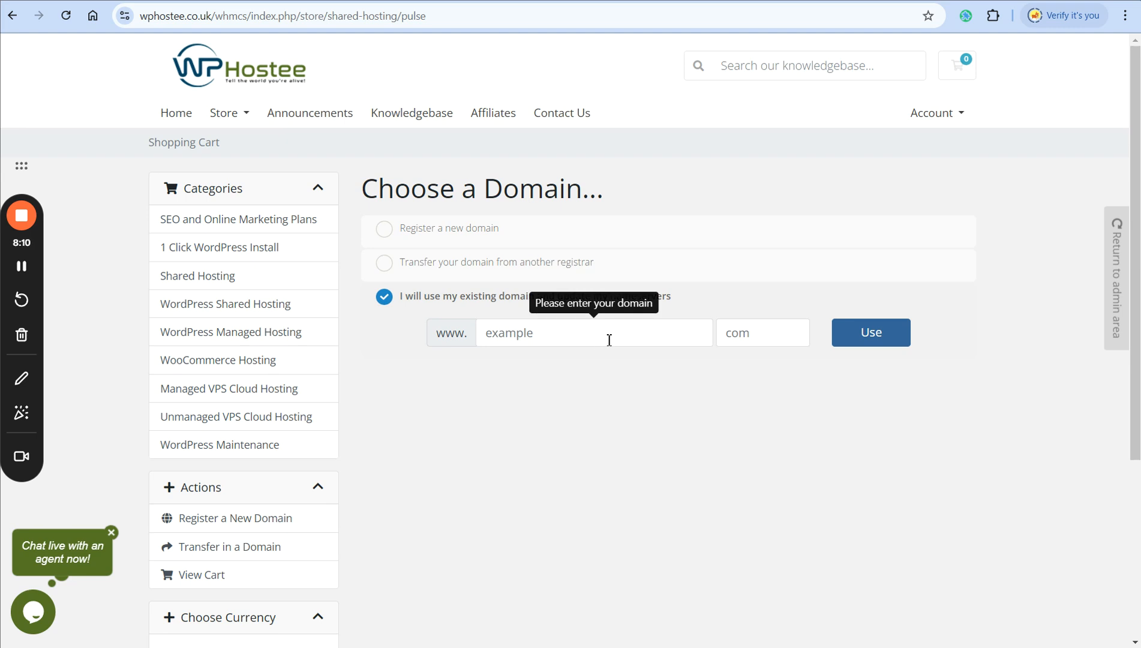
left_click(386, 232)
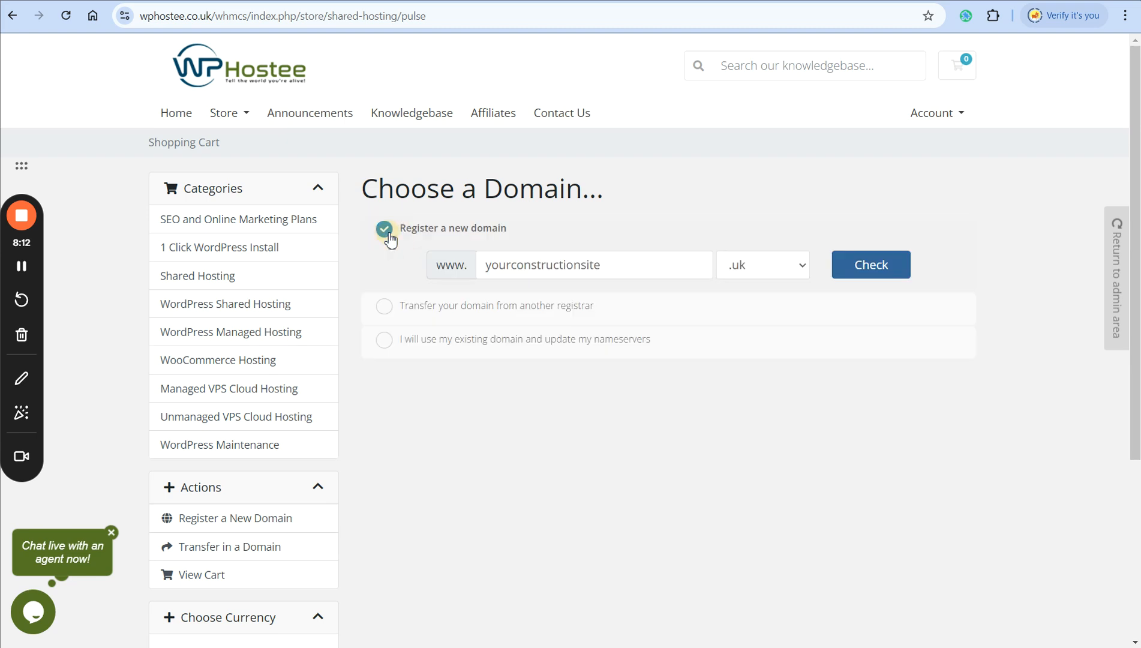
Check the availability of yourconstructionsite.uk, review the suggested domains and continue to the plan configuration.
left_click(876, 270)
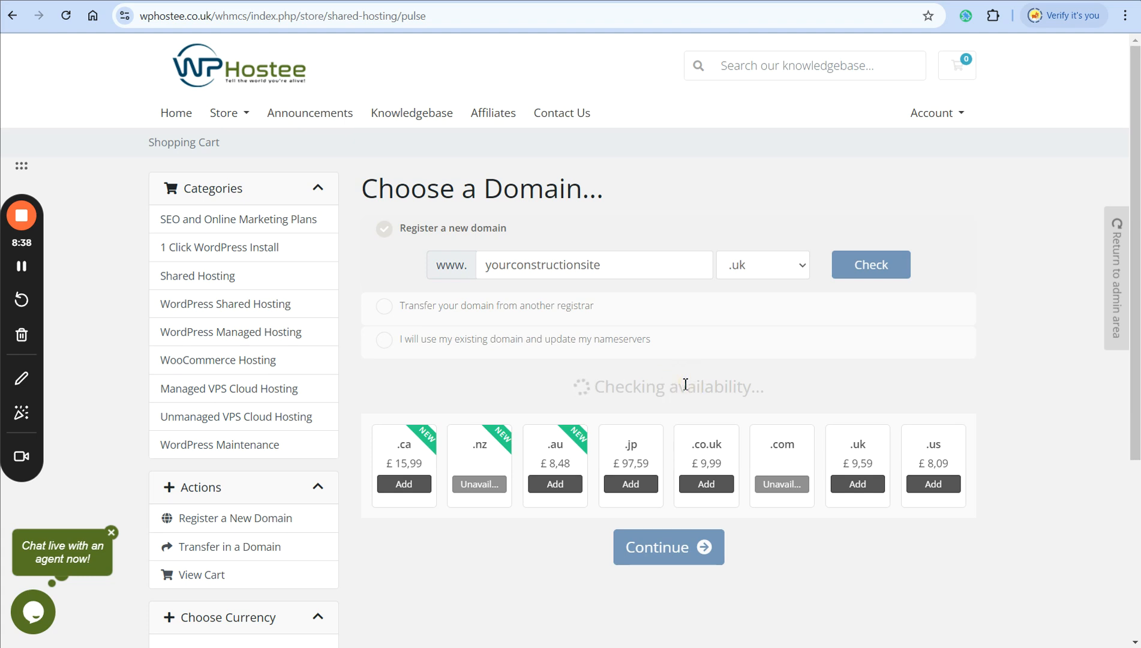
scroll(686, 384, "down", 3)
scroll(686, 388, "up", 3)
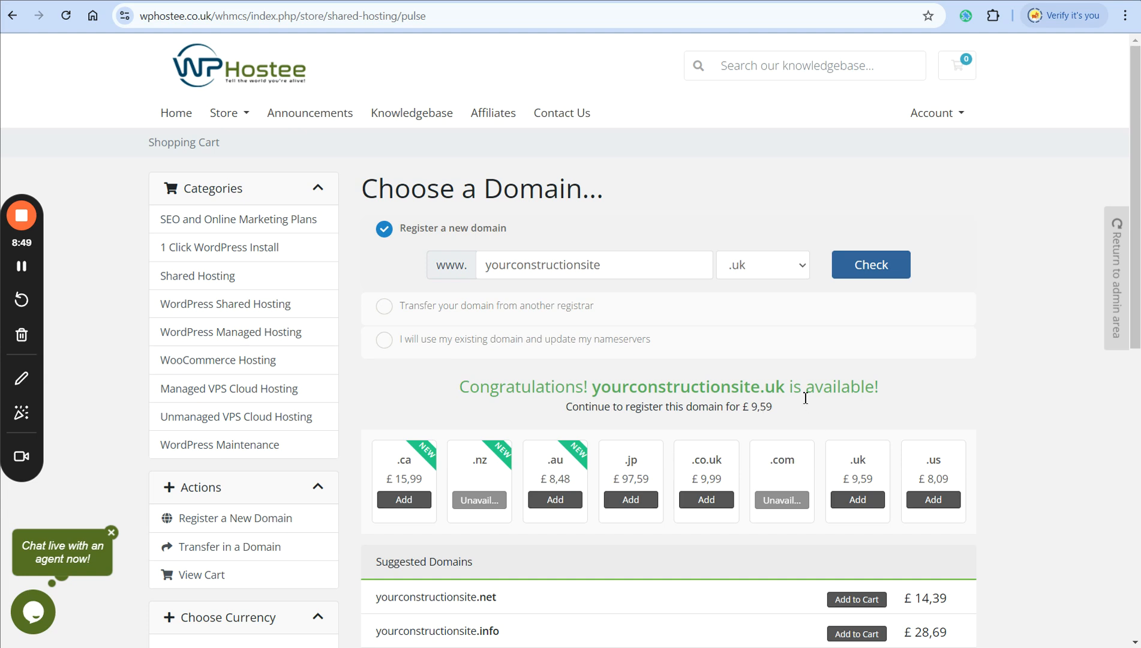
scroll(780, 405, "down", 10)
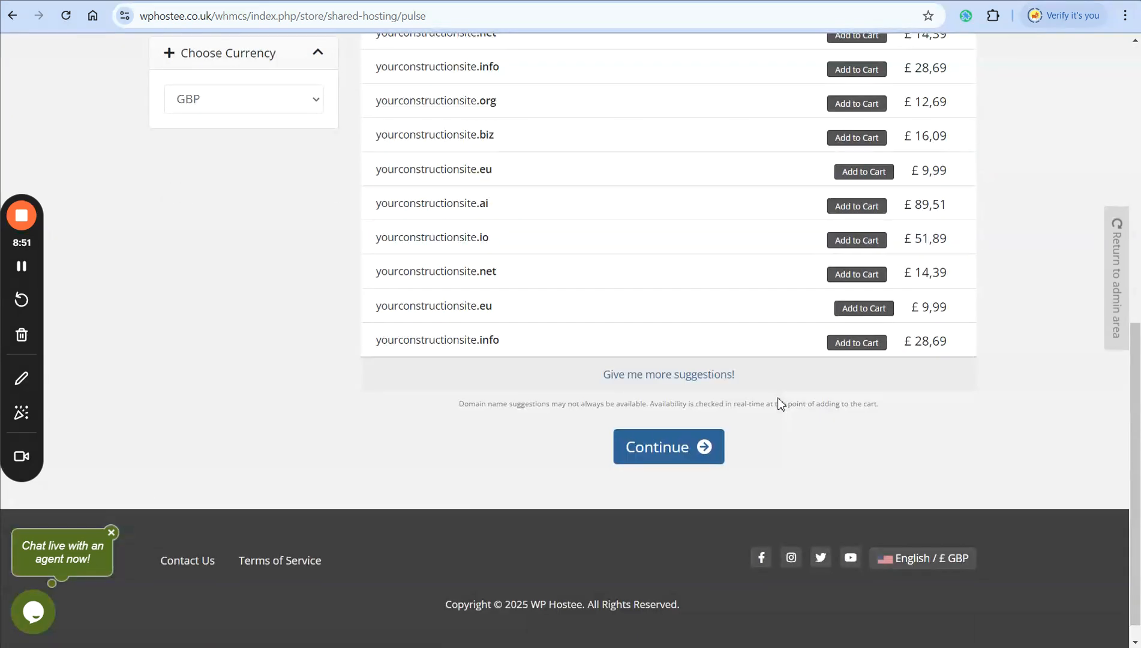
left_click(643, 448)
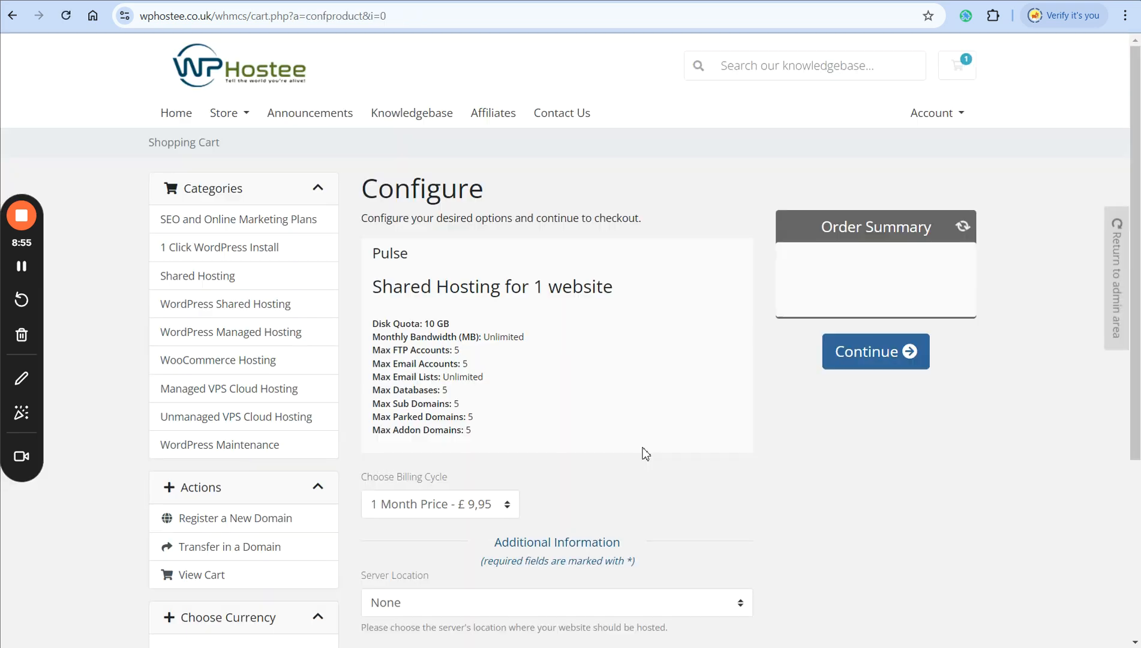
Set the Pulse plan's billing cycle to 12 Month Price - £ 8,00 and check the total due in the order summary.
left_click(769, 472)
scroll(768, 474, "down", 3)
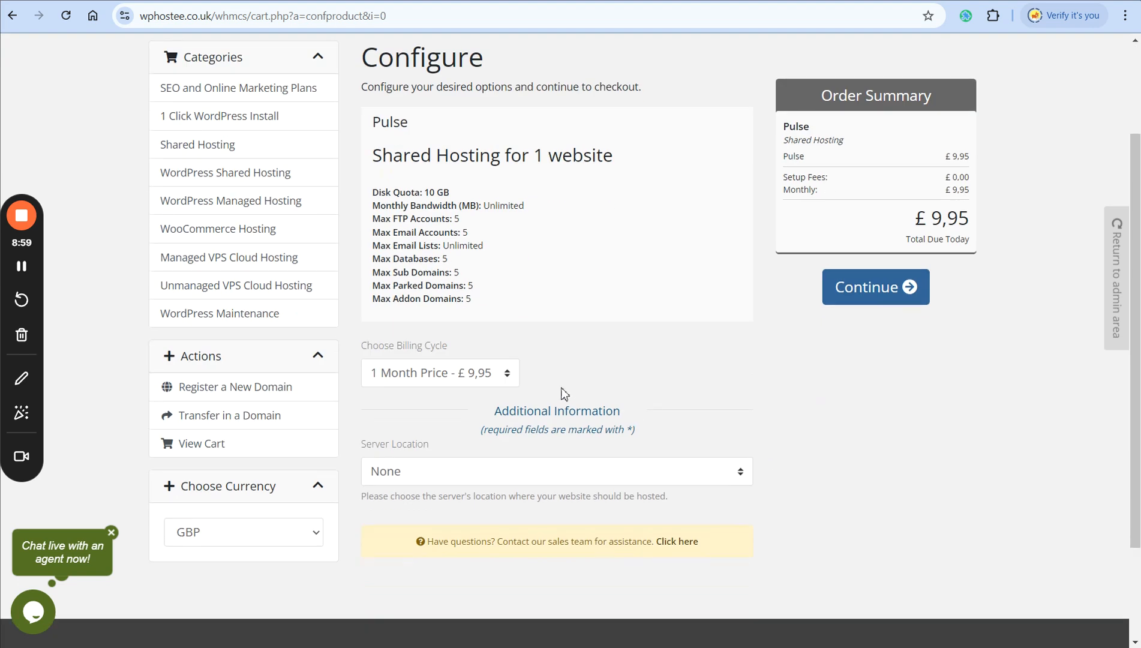
left_click(507, 377)
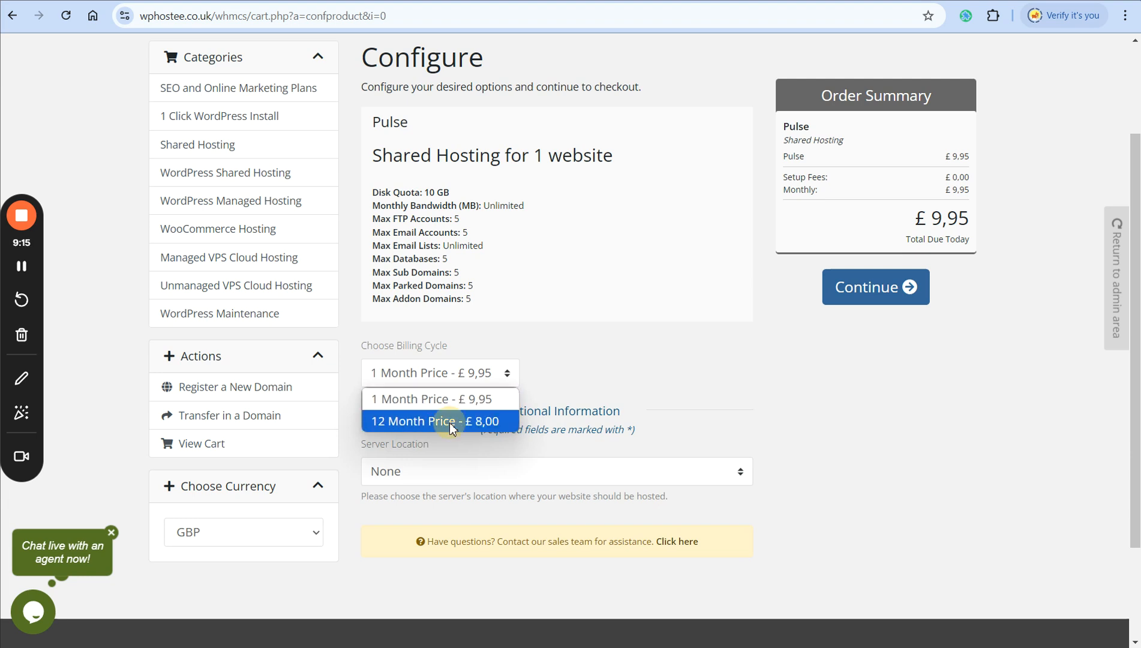
left_click(447, 423)
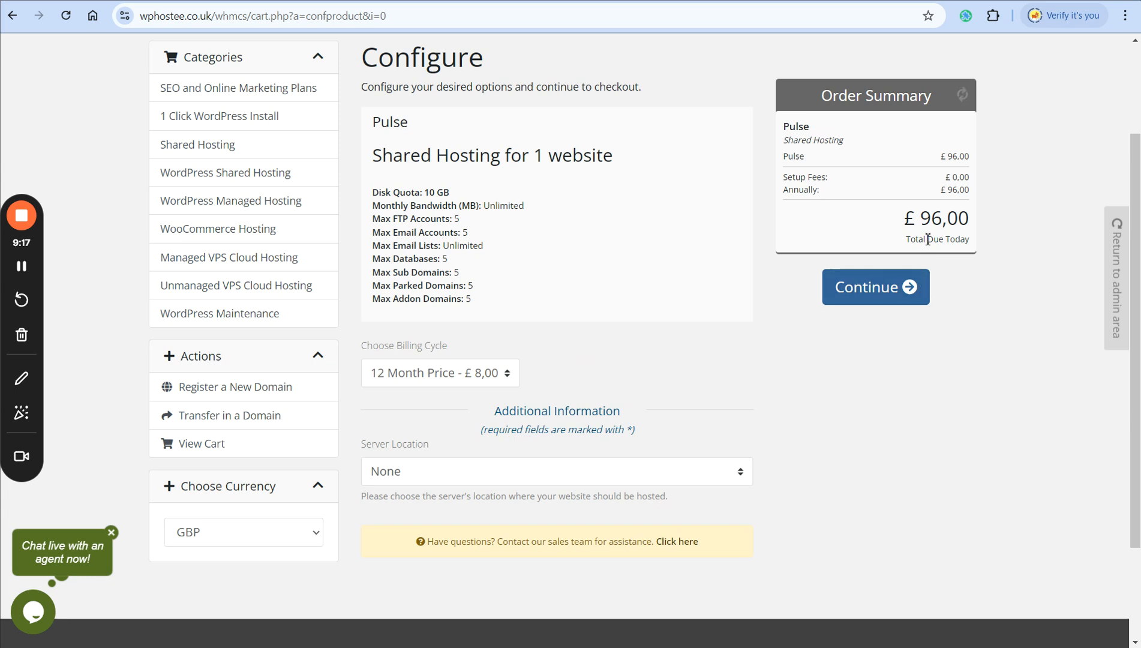
double_click(929, 220)
left_click(799, 337)
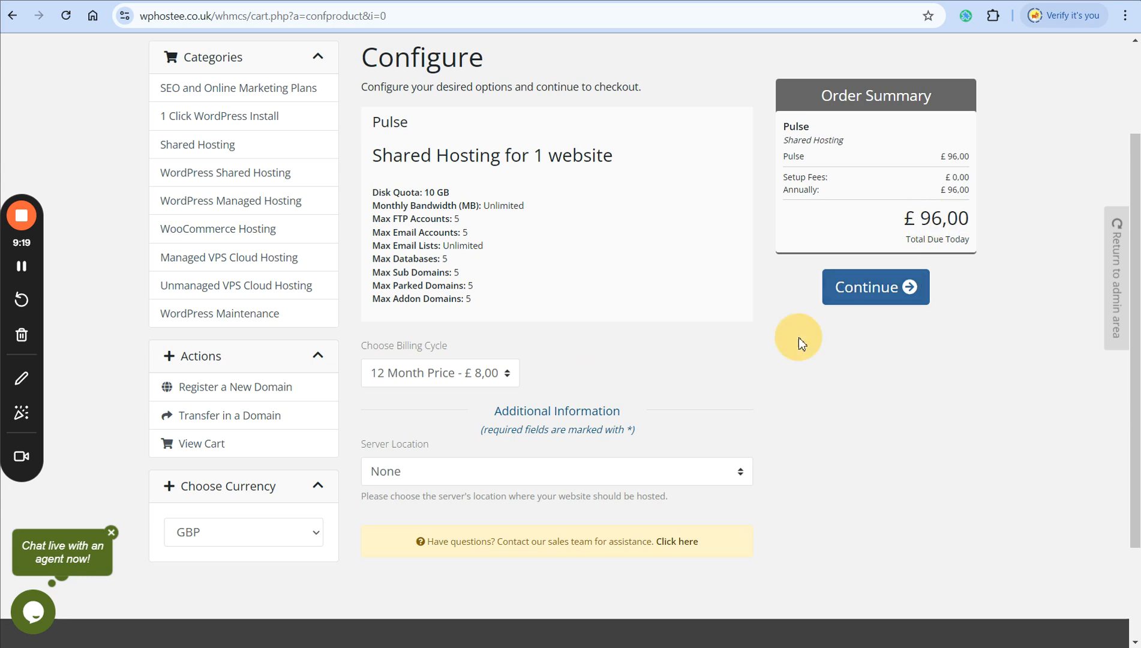
scroll(799, 338, "down", 1)
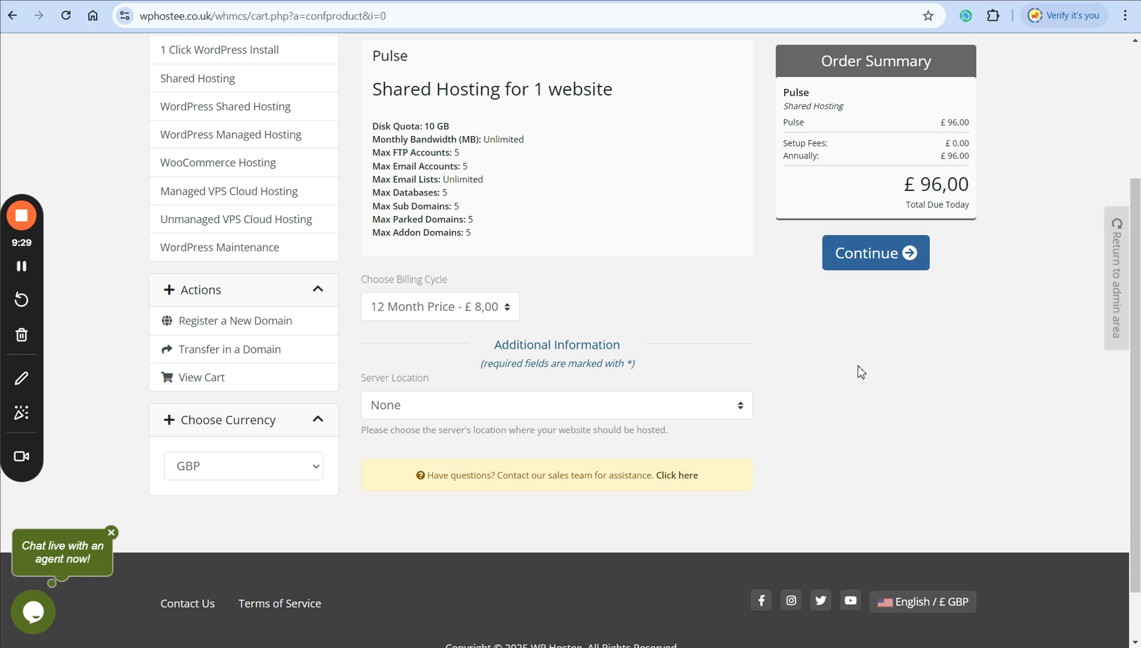
Review the Pulse plan's configuration, including the server location option, and continue to the domain configuration.
left_click(770, 312)
left_click(751, 324)
scroll(753, 326, "up", 3)
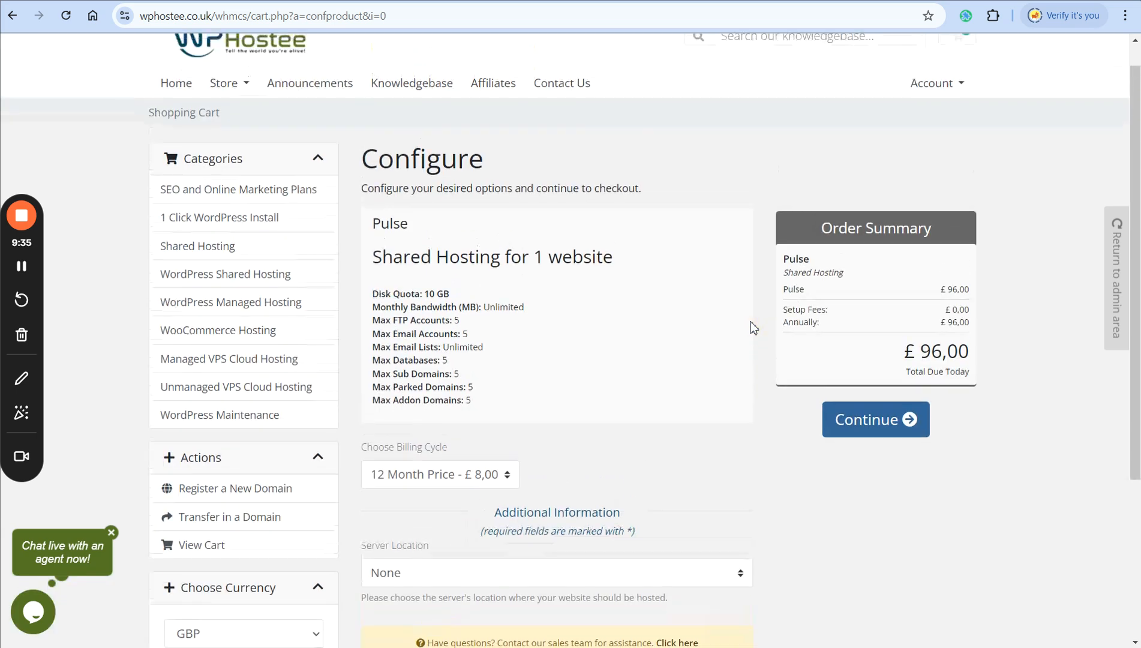
scroll(754, 328, "up", 1)
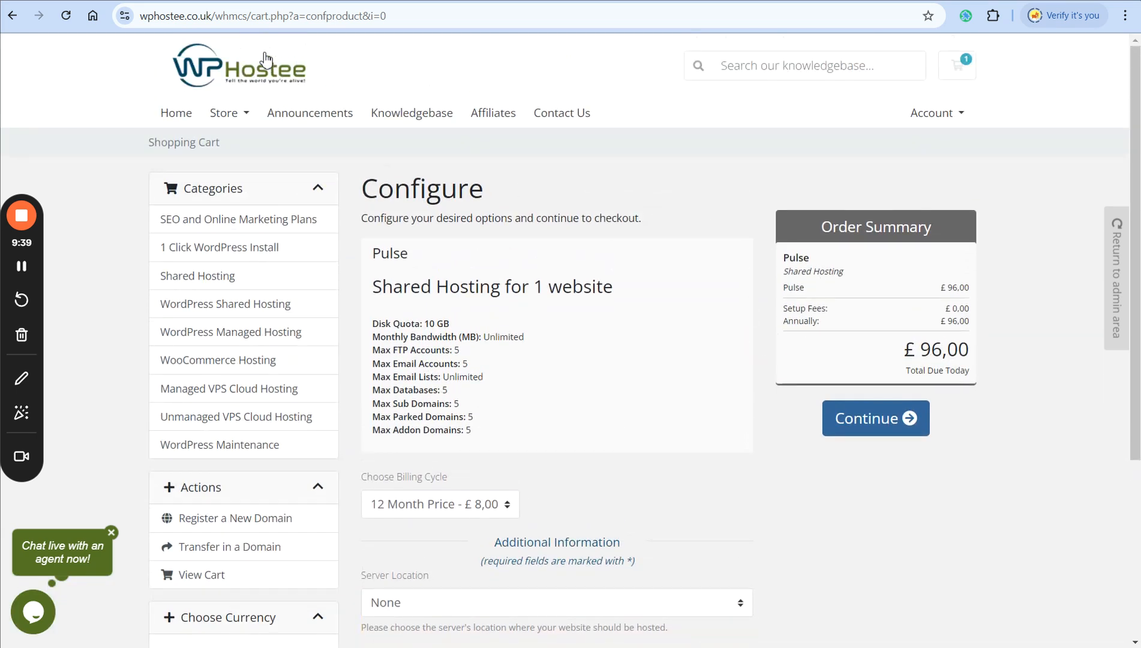
left_click(782, 448)
scroll(783, 454, "down", 3)
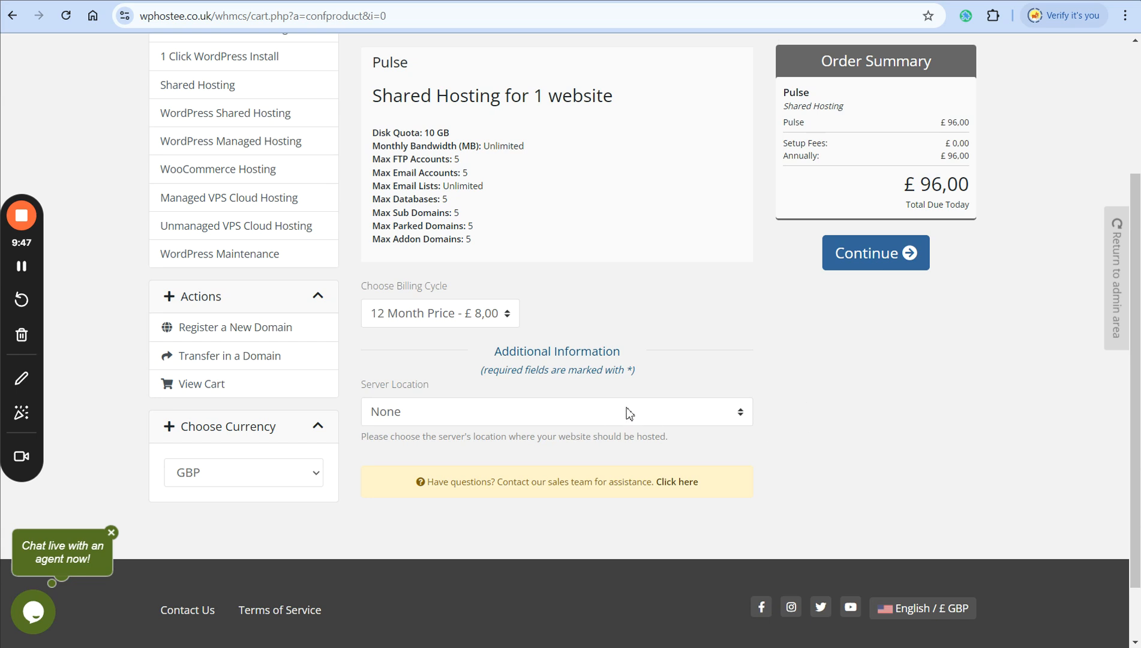
scroll(874, 389, "up", 3)
left_click(877, 396)
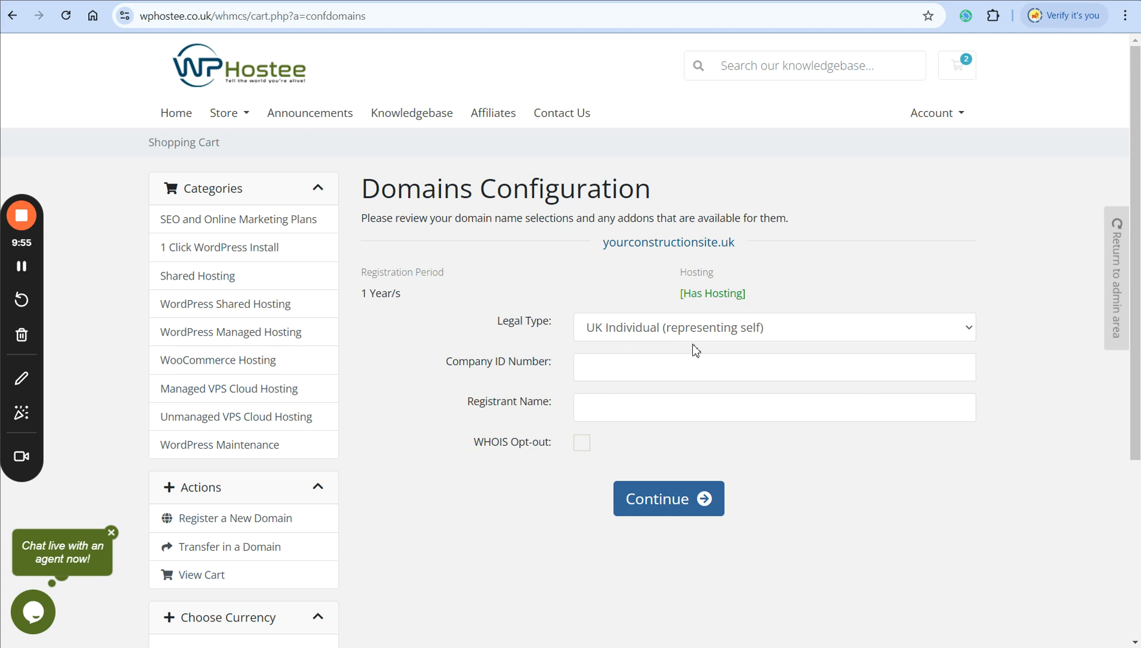
Look through the legal types for yourconstructionsite.uk and set the legal type to UK Limited Company.
left_click(672, 332)
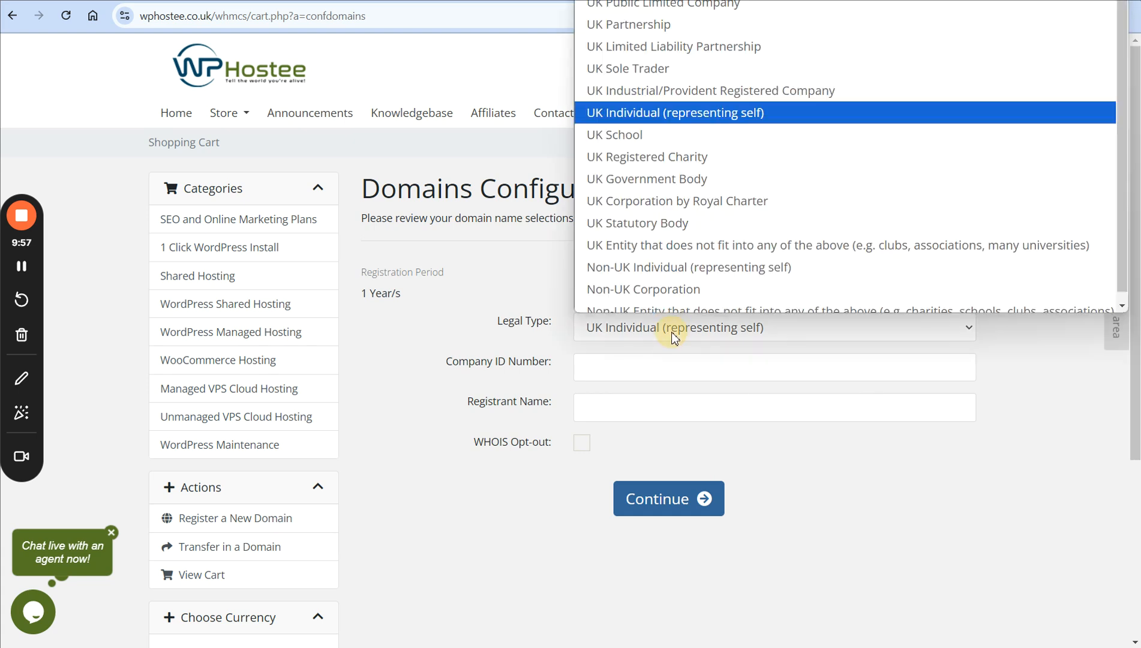
left_click(712, 450)
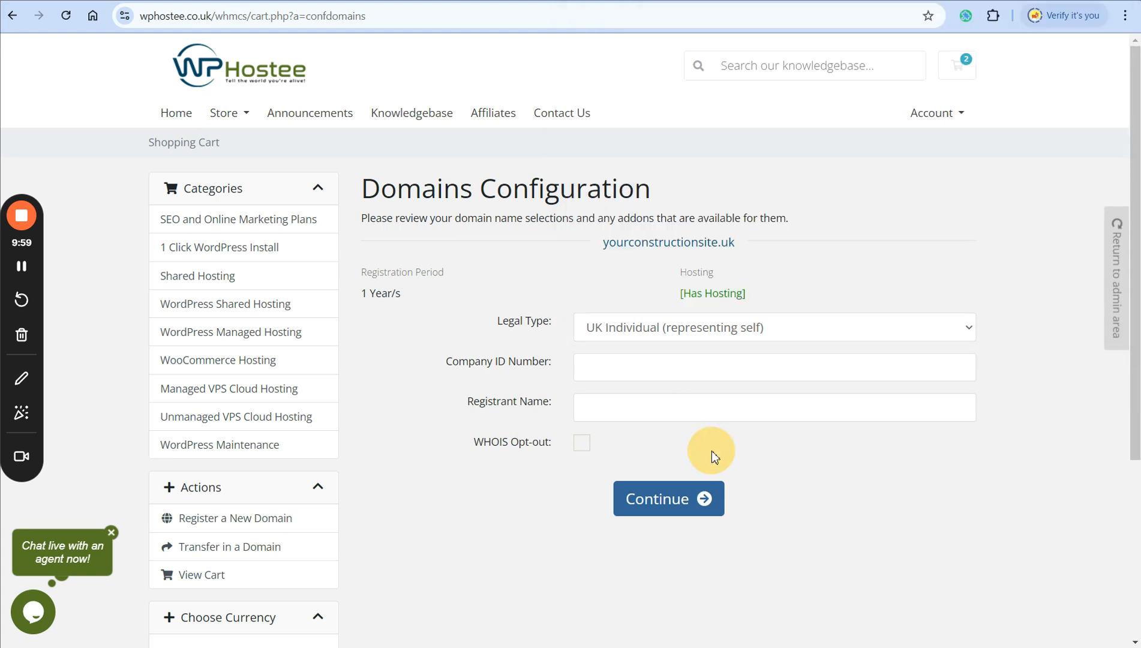
left_click(713, 329)
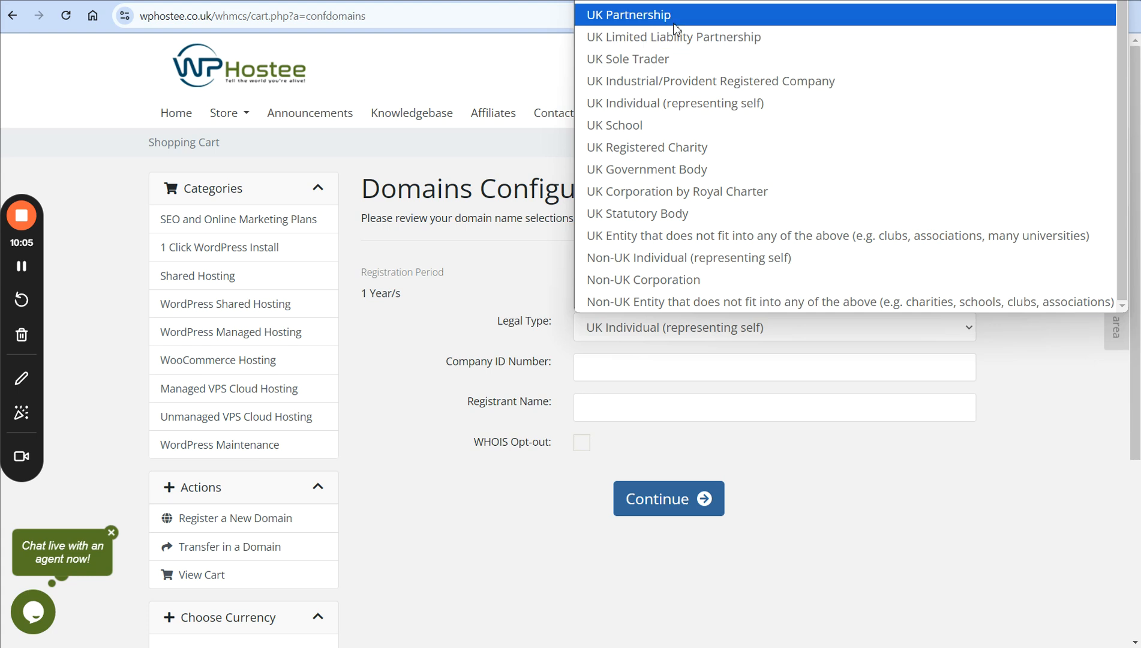
left_click(672, 6)
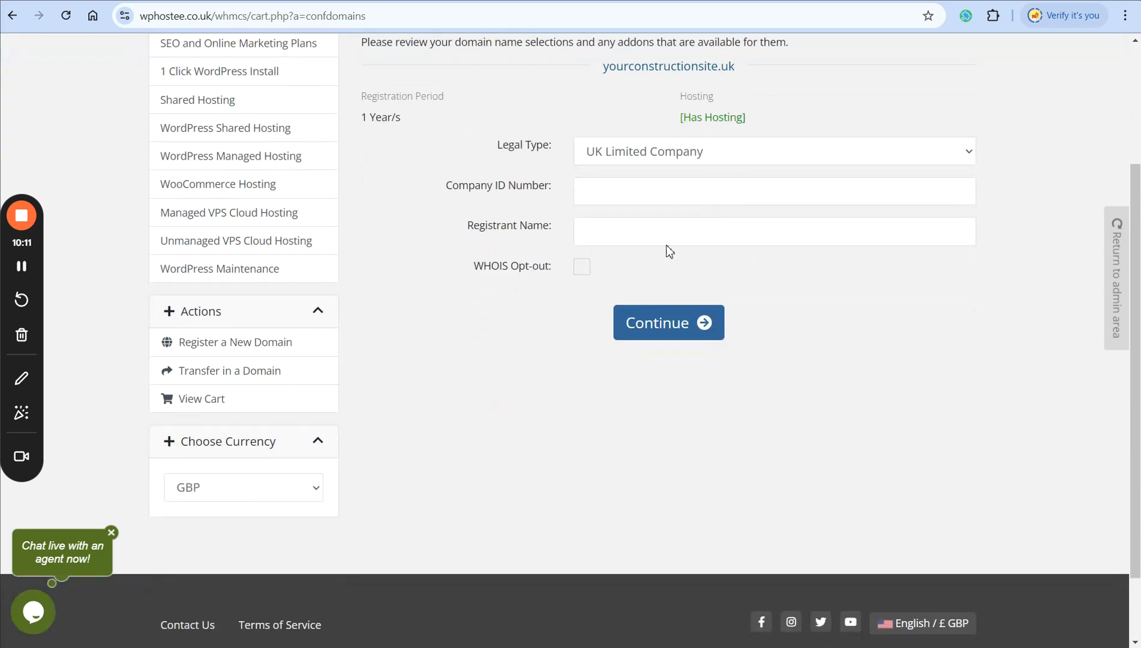
Set the domain's legal type to UK Sole Trader and enter the registrant's name.
left_click(697, 154)
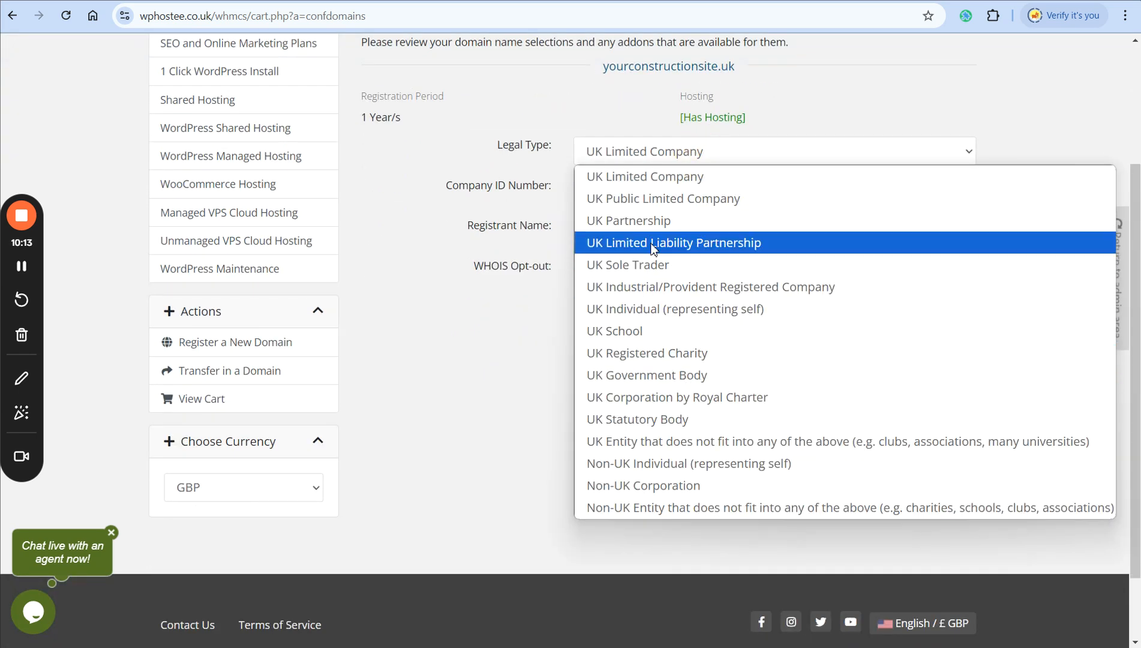
left_click(653, 269)
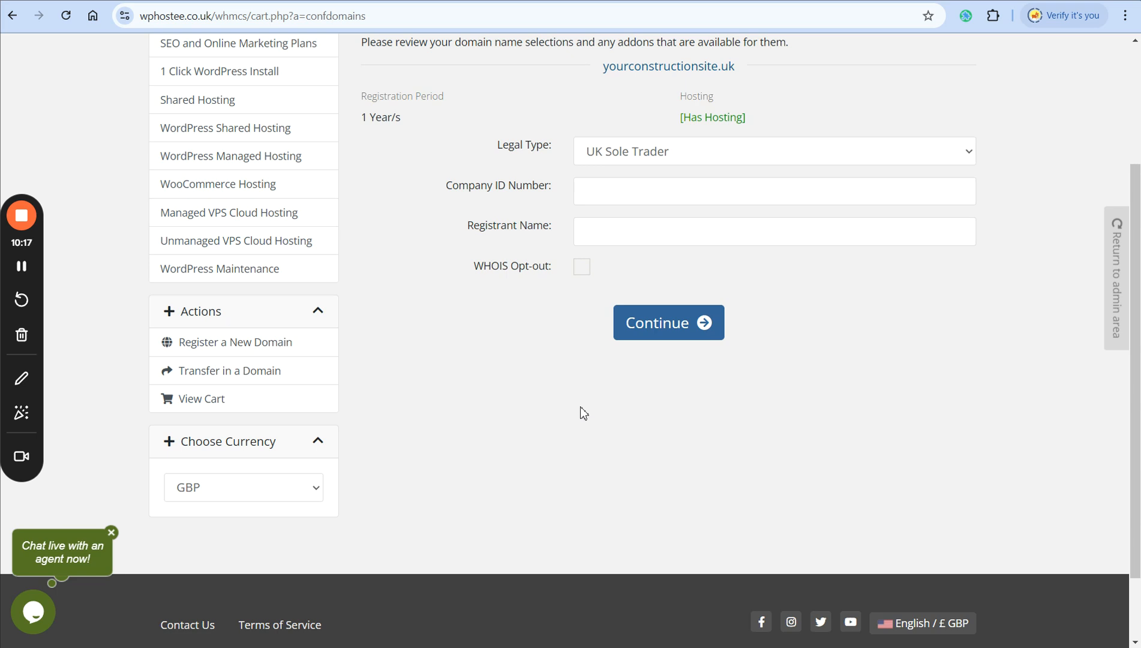
left_click(659, 239)
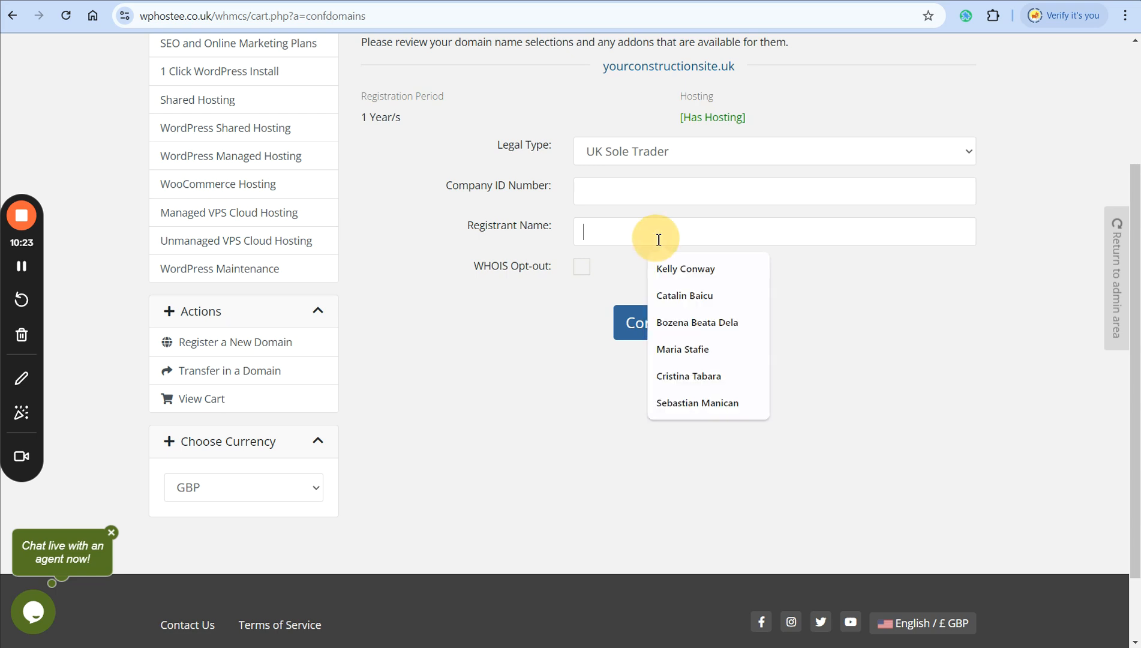
type("catalin b")
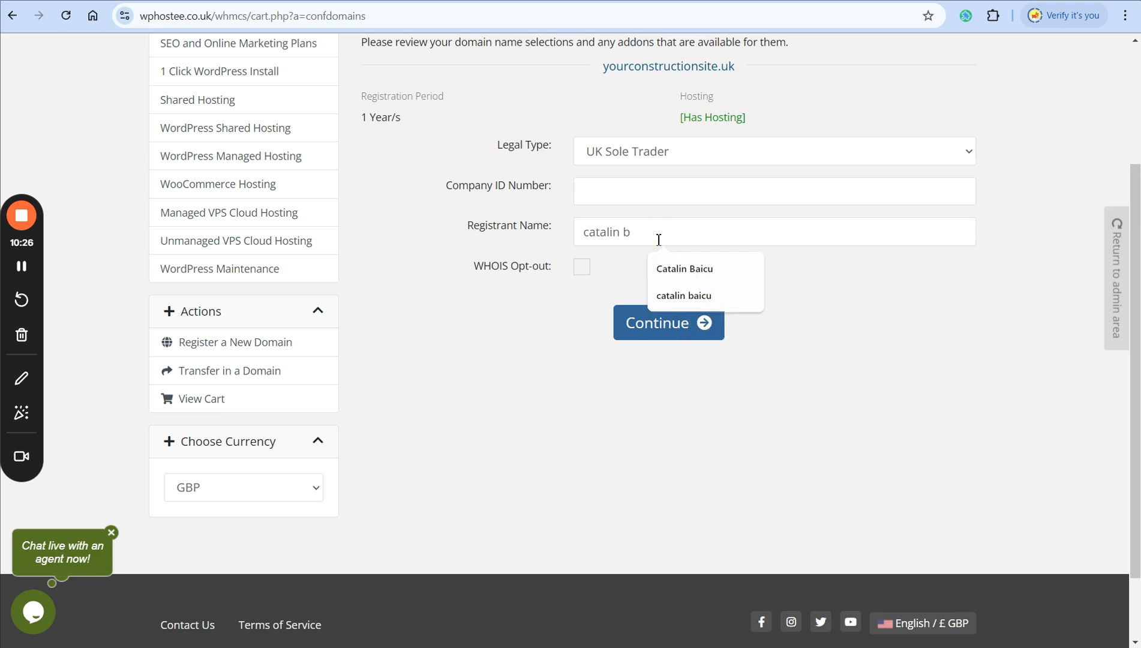
left_click(523, 330)
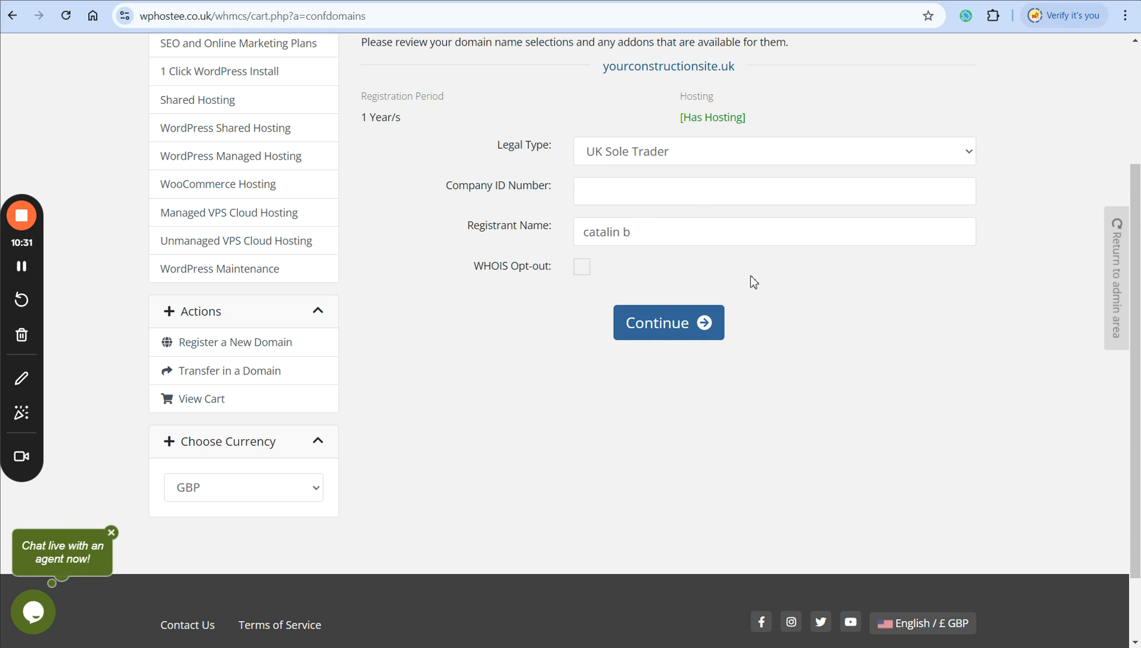
Proceed through the cart review to checkout and look over the personal information and billing address fields.
left_click(679, 329)
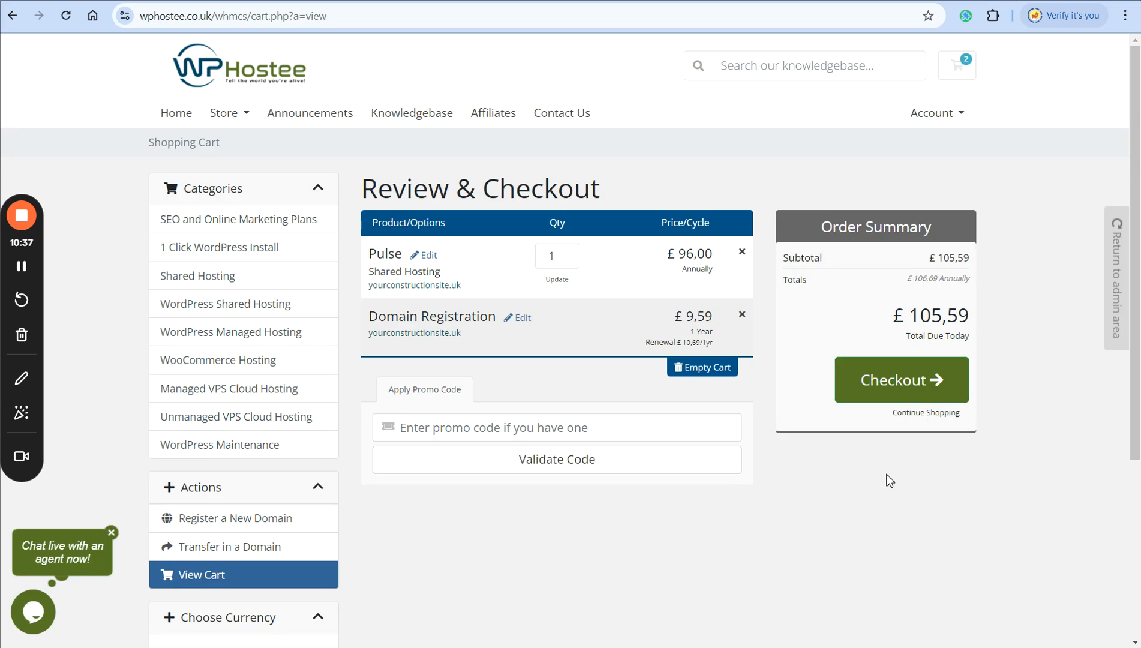
left_click(906, 382)
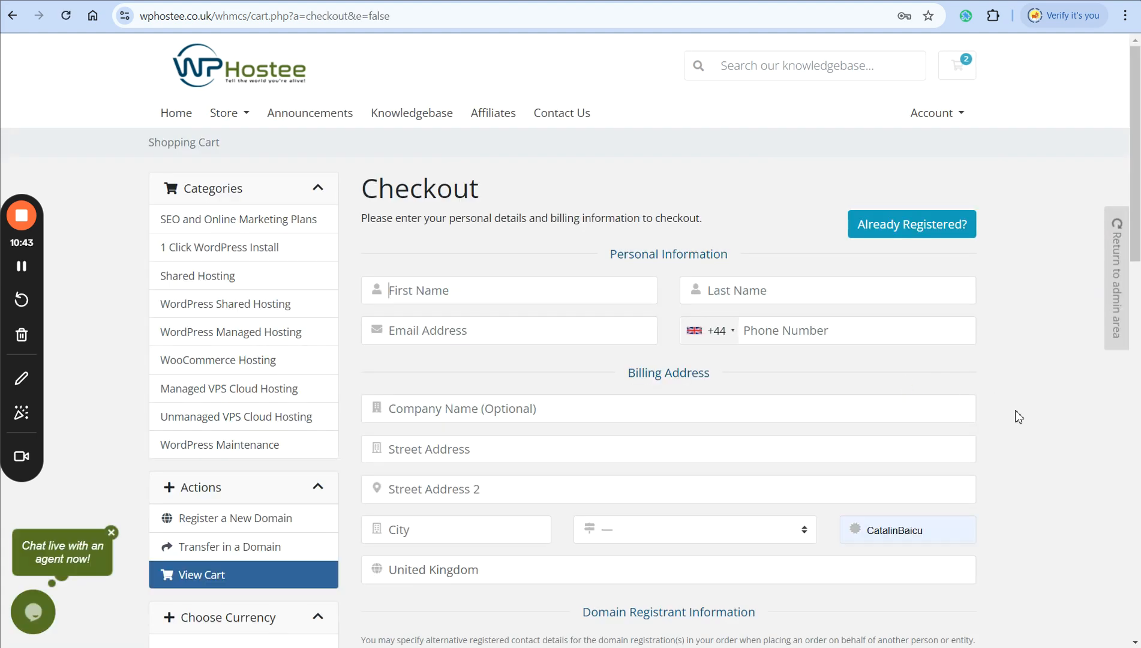
scroll(665, 412, "down", 1)
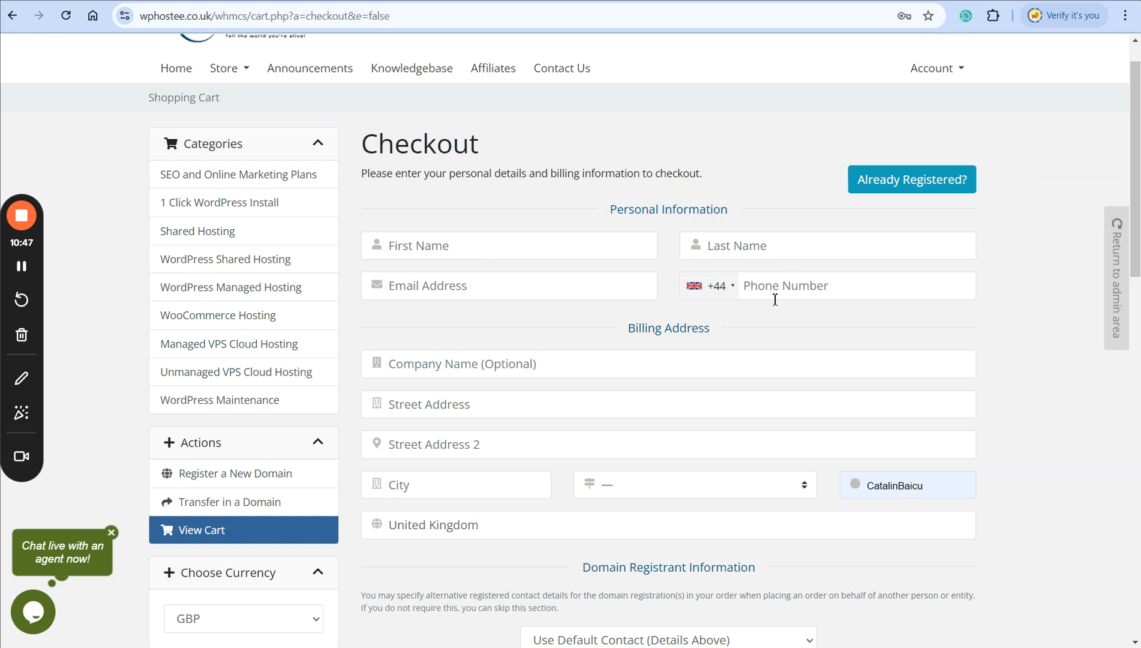
scroll(428, 285, "down", 1)
scroll(427, 285, "down", 3)
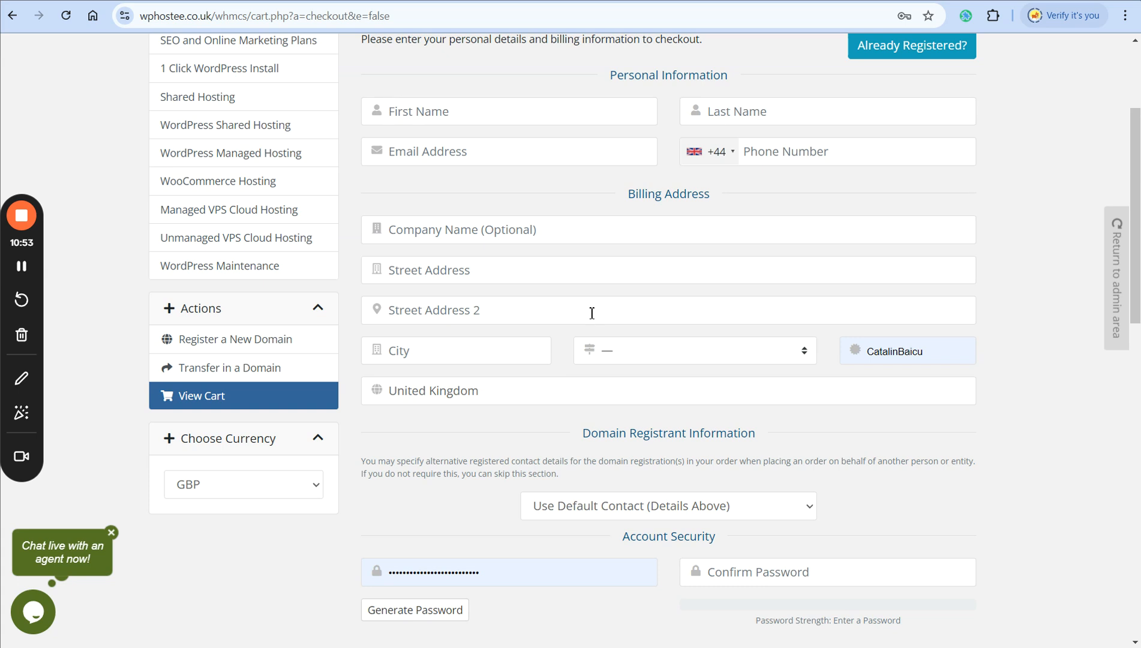
Clear the autofilled text from the Postcode field of the billing address.
left_click(1025, 372)
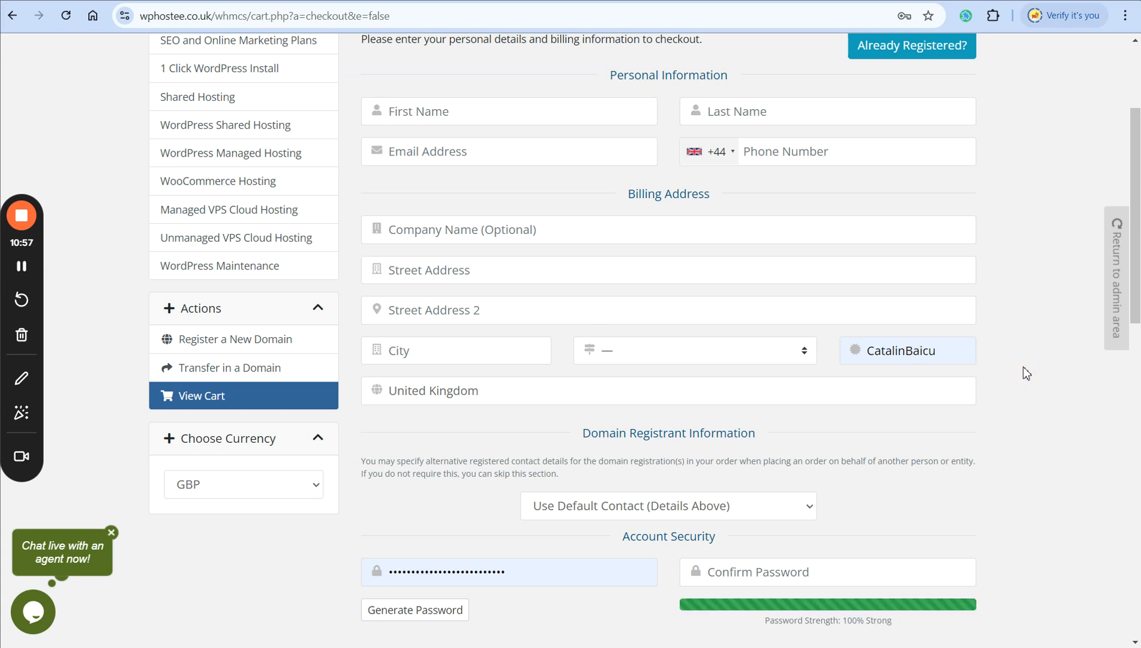
left_click(966, 363)
key("ctrl+a")
key("BackSpace")
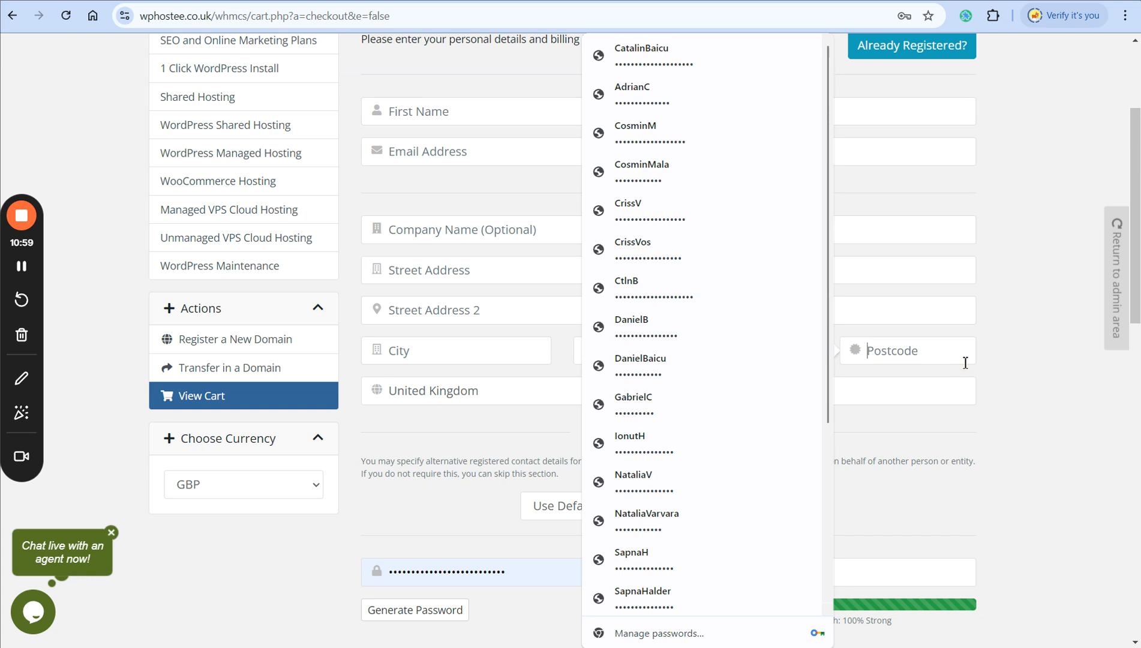
left_click(1040, 364)
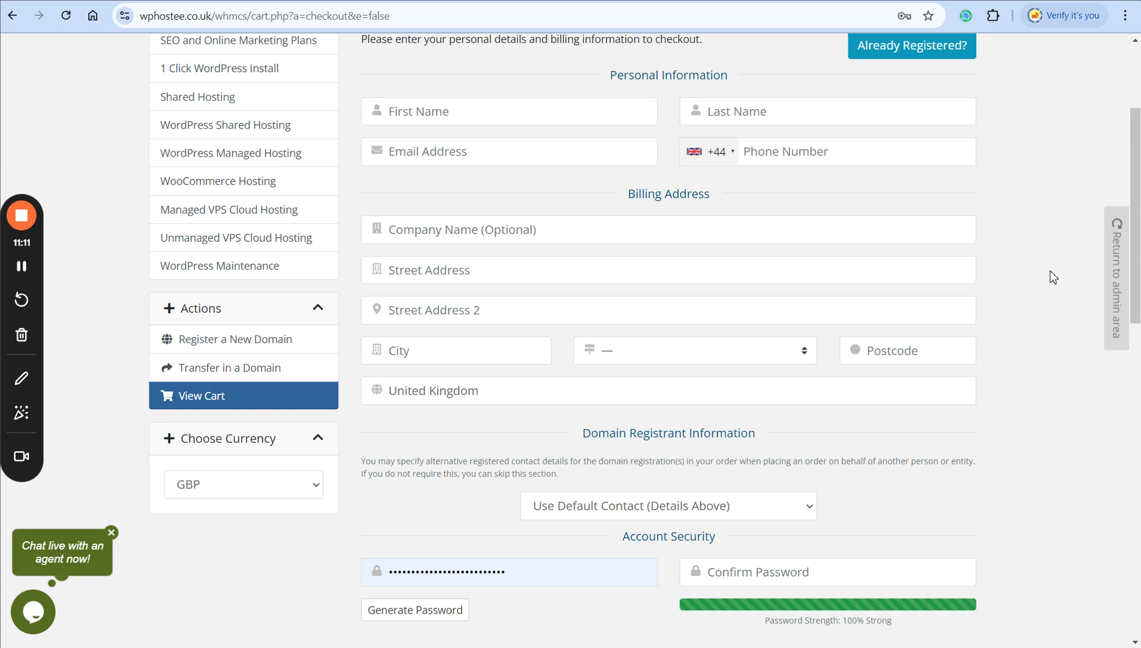
Examine the checkout form's domain registrant, account security, payment details, additional notes and mailing list sections.
scroll(1050, 271, "down", 2)
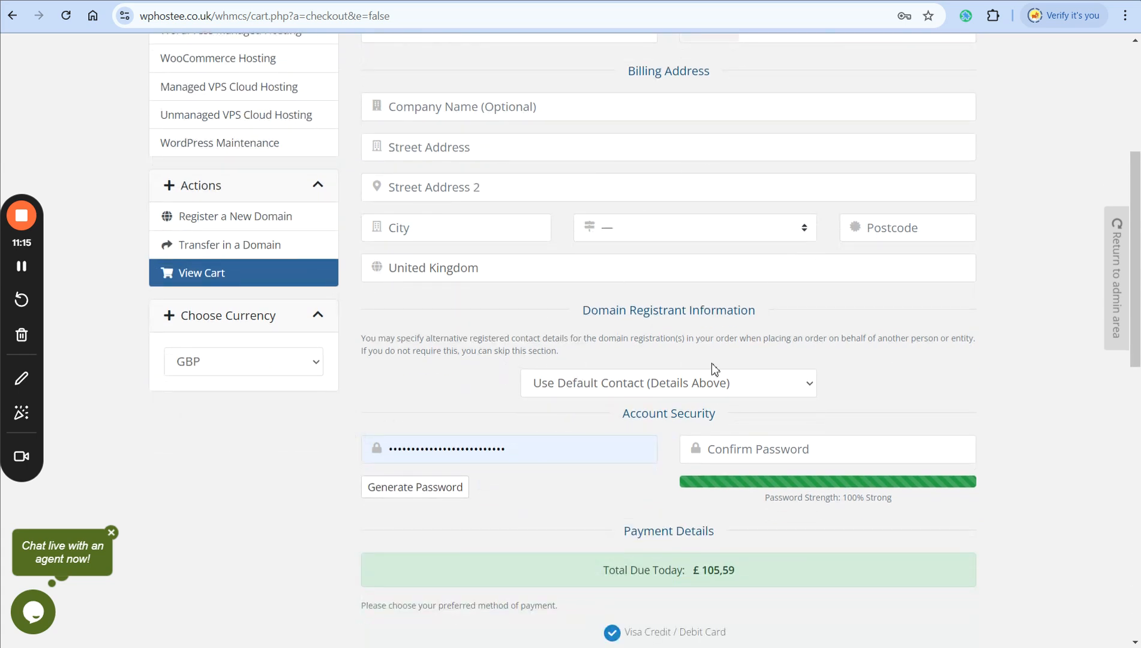
scroll(711, 363, "down", 1)
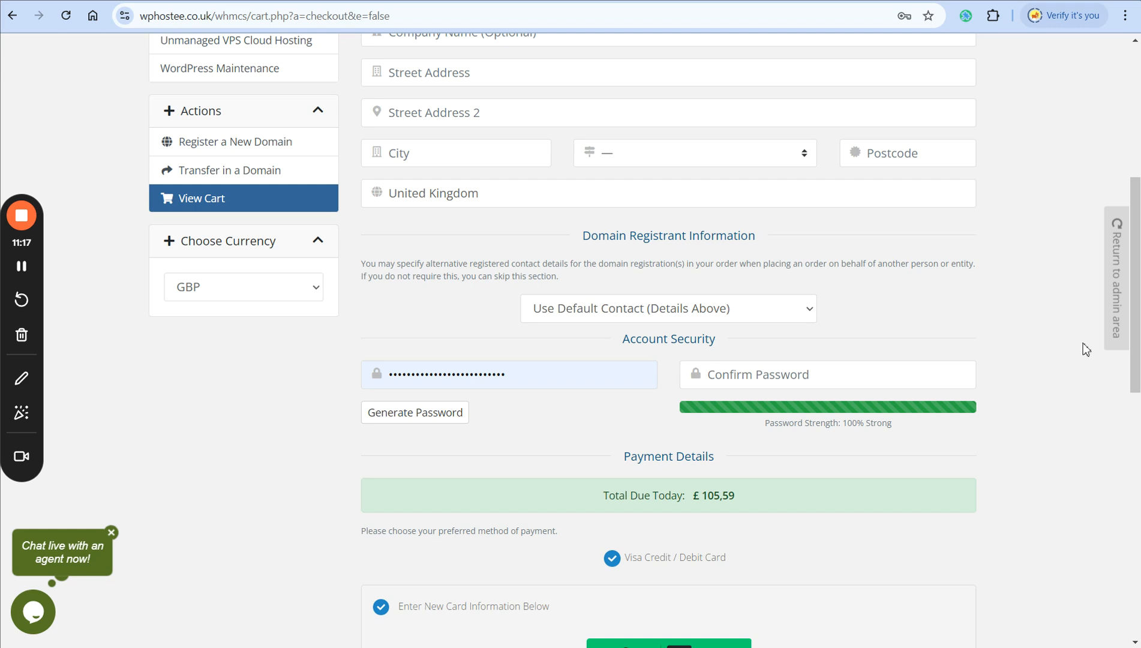
scroll(1061, 413, "down", 3)
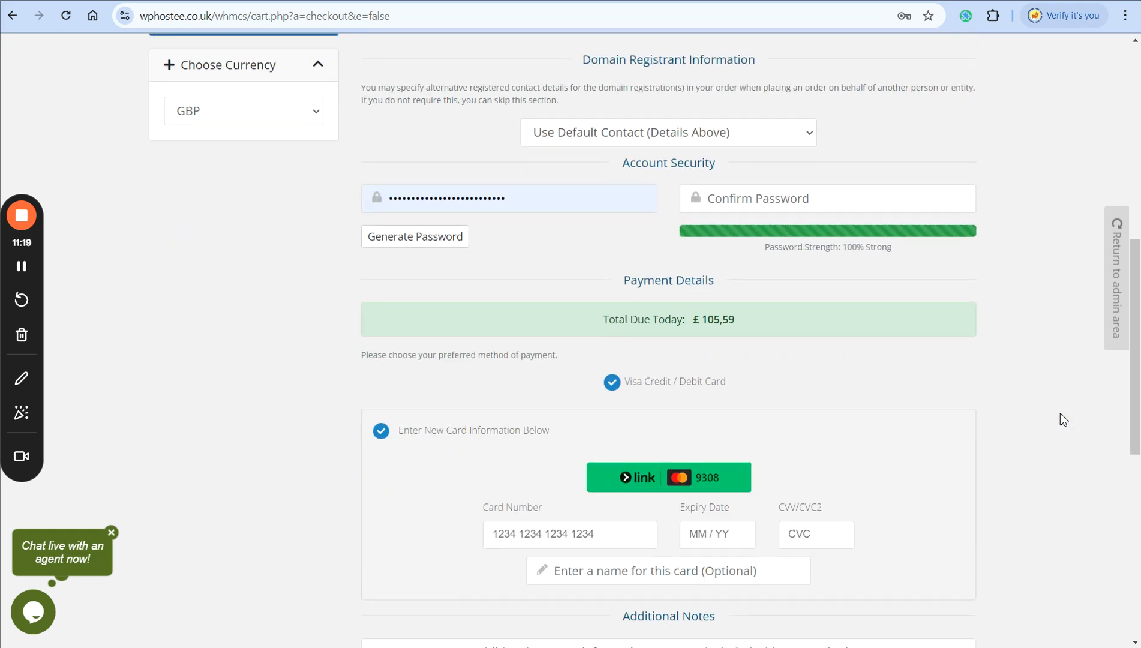
scroll(1060, 413, "down", 2)
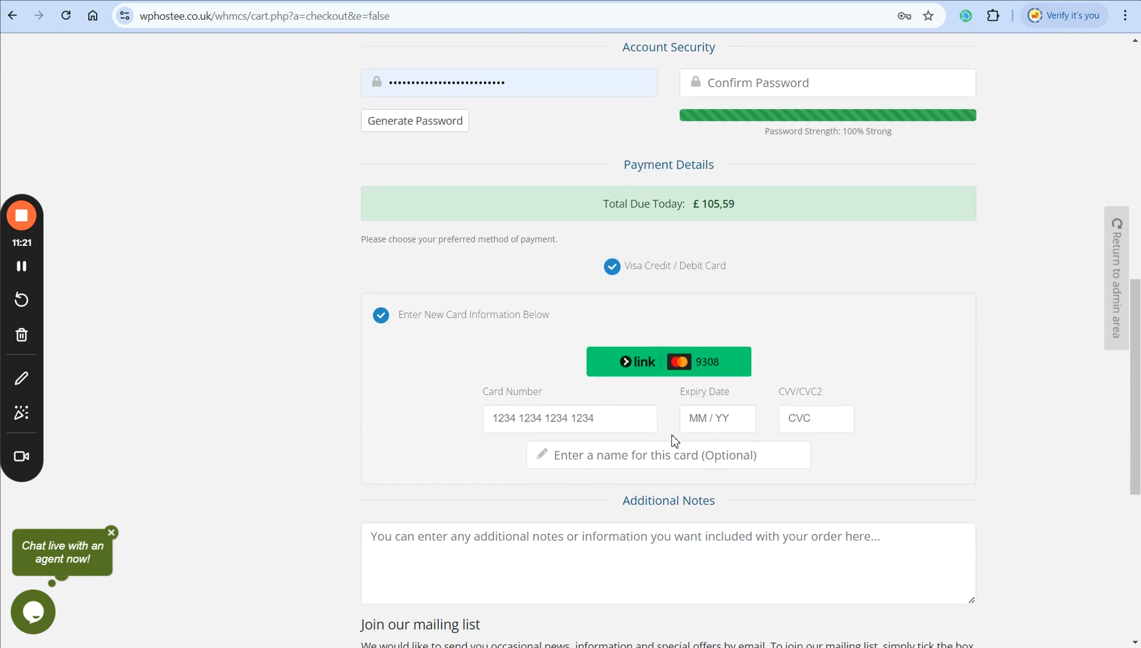
scroll(675, 441, "down", 1)
scroll(675, 442, "up", 1)
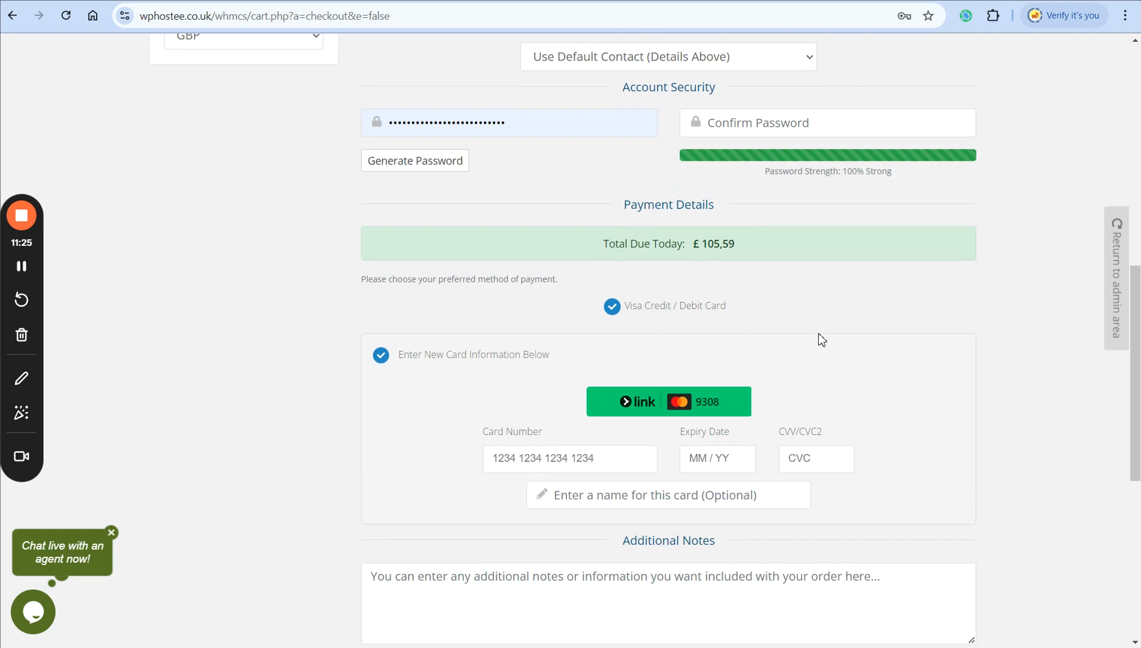
scroll(818, 334, "up", 1)
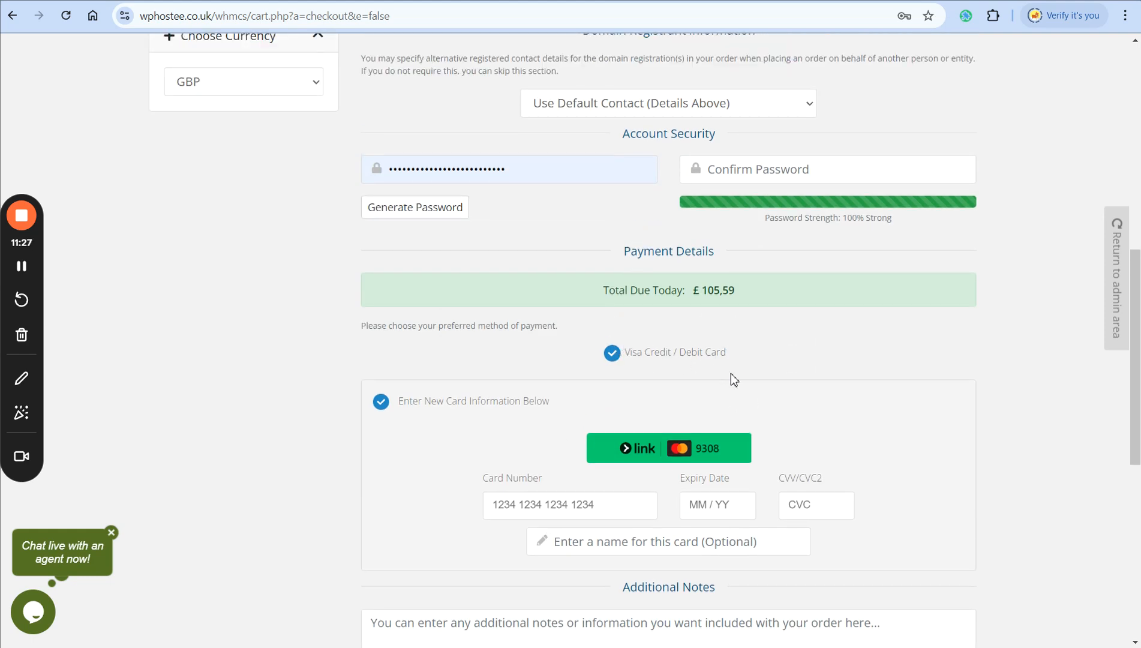
scroll(731, 374, "down", 3)
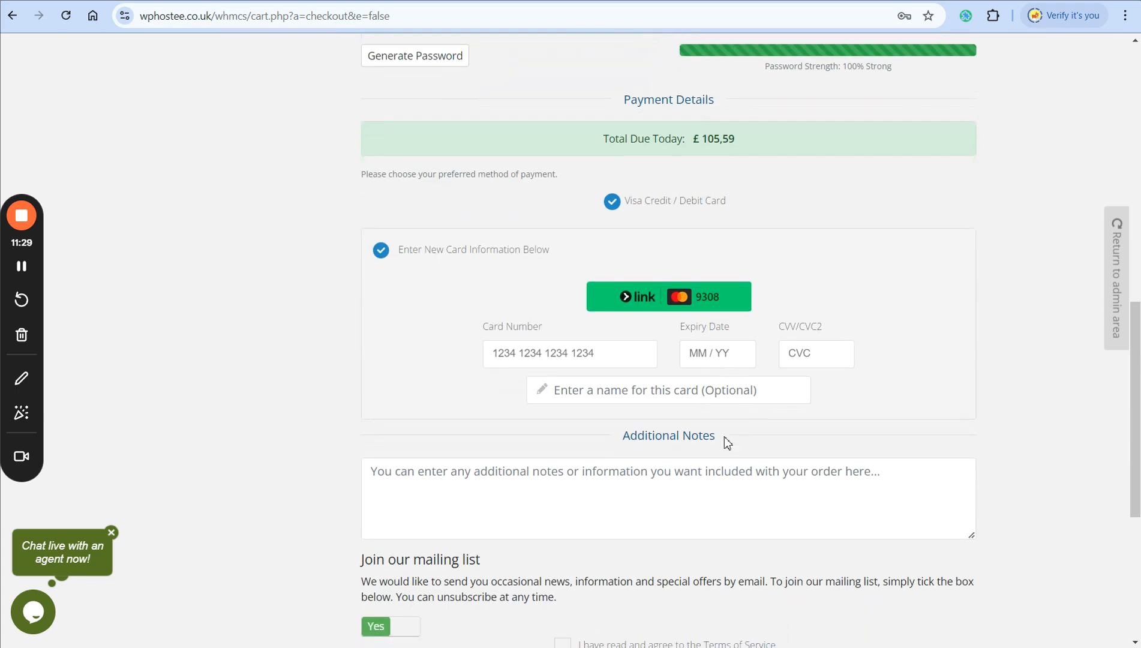
scroll(592, 537, "down", 4)
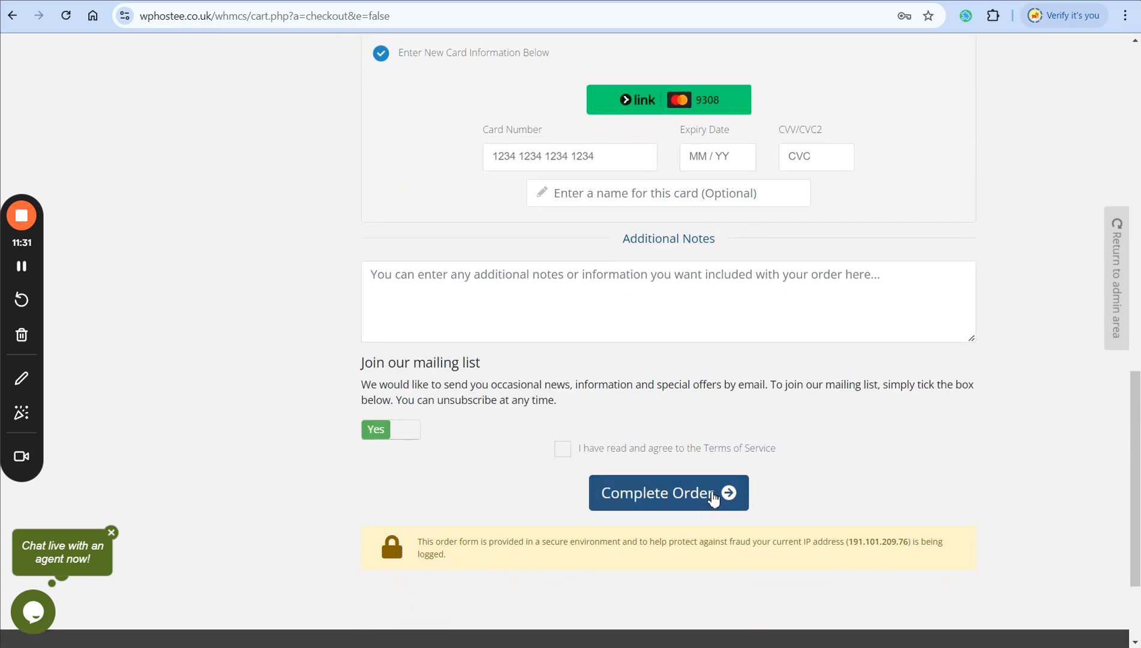
Accept the Terms of Service for the order.
left_click(562, 448)
left_click(1060, 429)
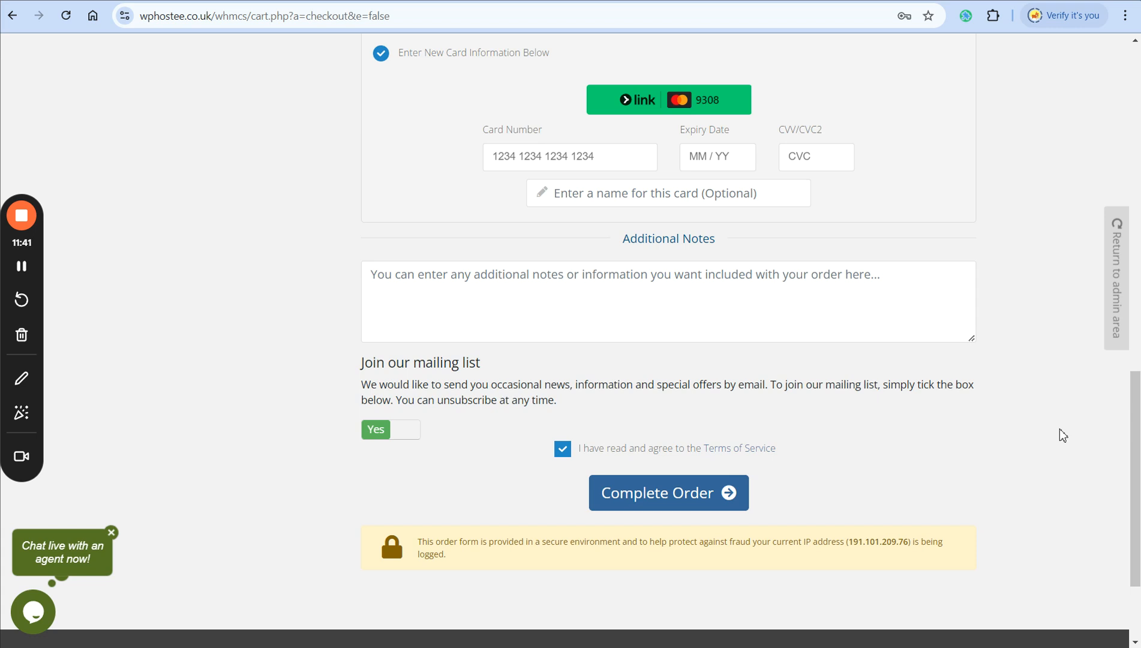
left_click(1027, 454)
left_click(1026, 420)
Return to the start of the checkout page and open the customer account login page.
scroll(1025, 402, "up", 15)
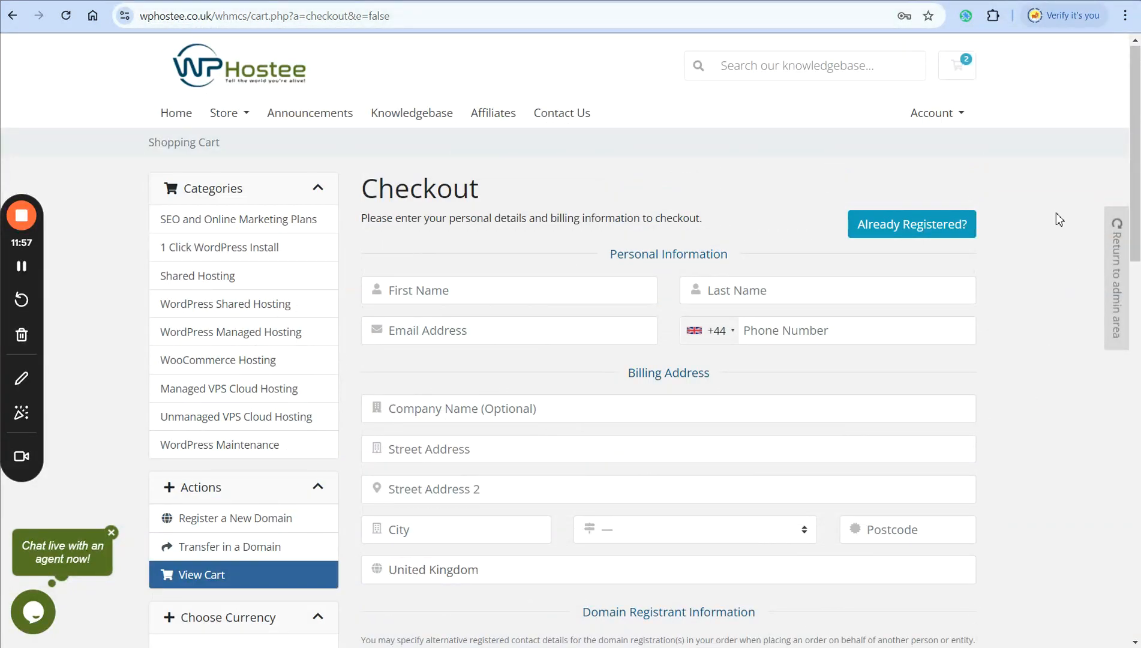
left_click(963, 115)
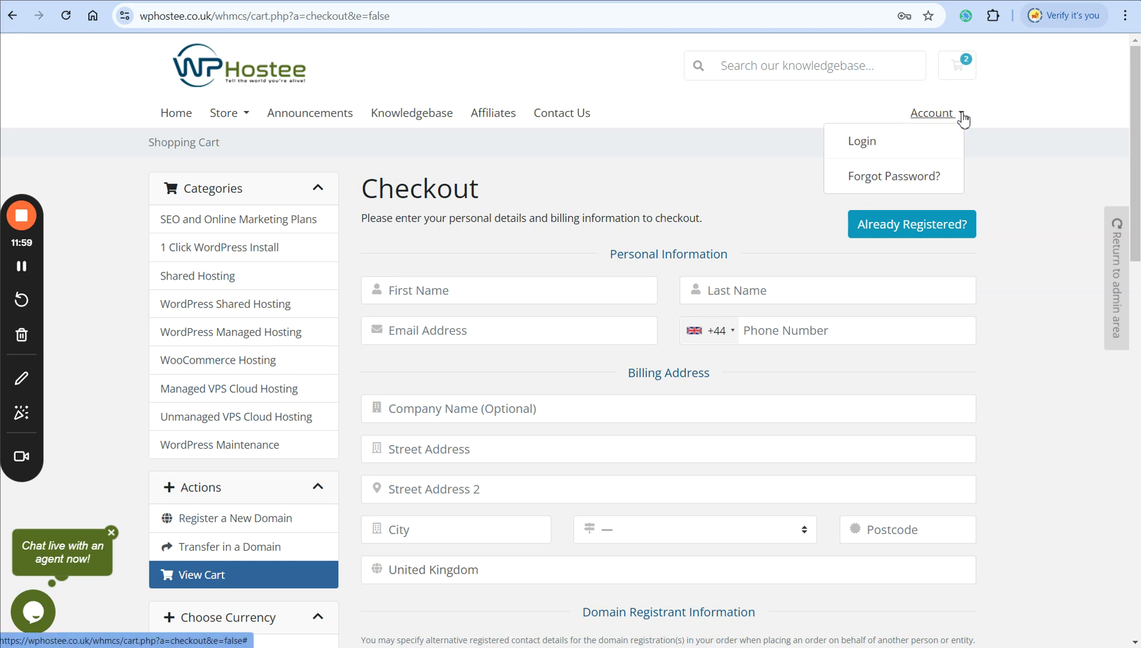
left_click(869, 144)
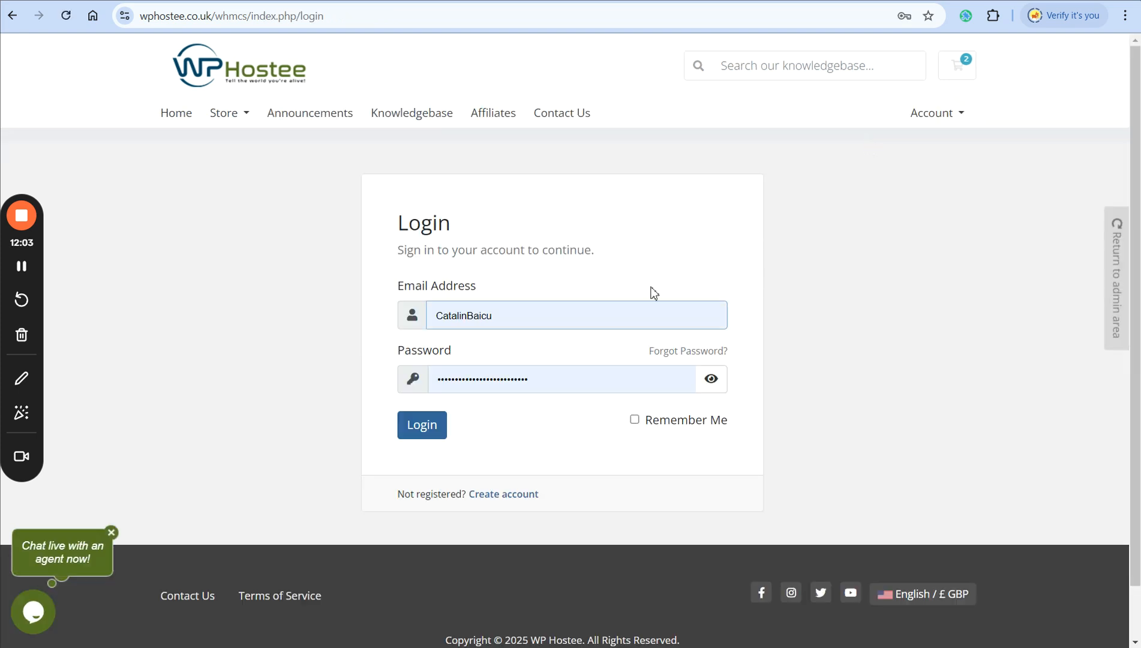
Fill the login form with the customer's saved e-mail address and password, and log in to the client area.
left_click(537, 324)
left_click(538, 324)
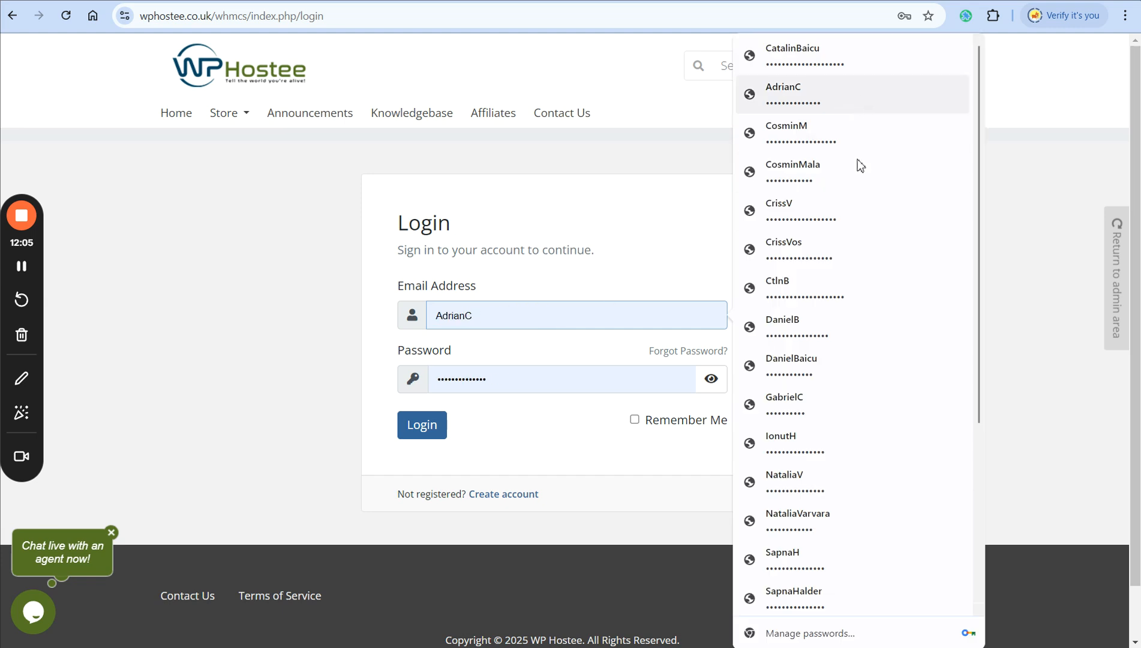
left_click(548, 378)
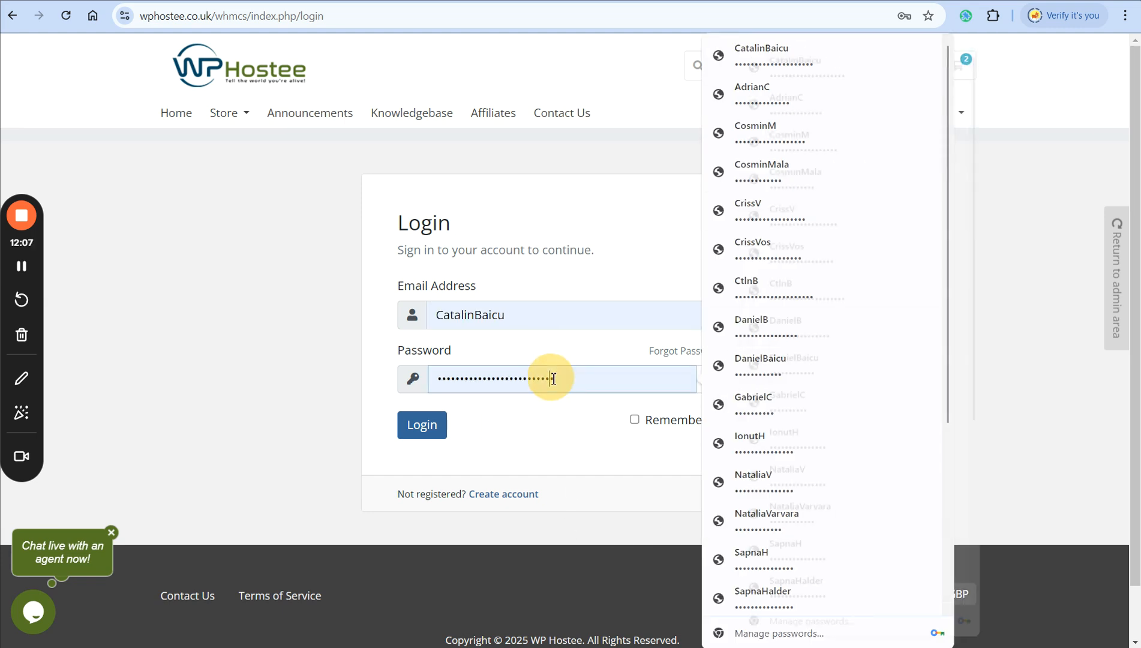
scroll(842, 384, "down", 5)
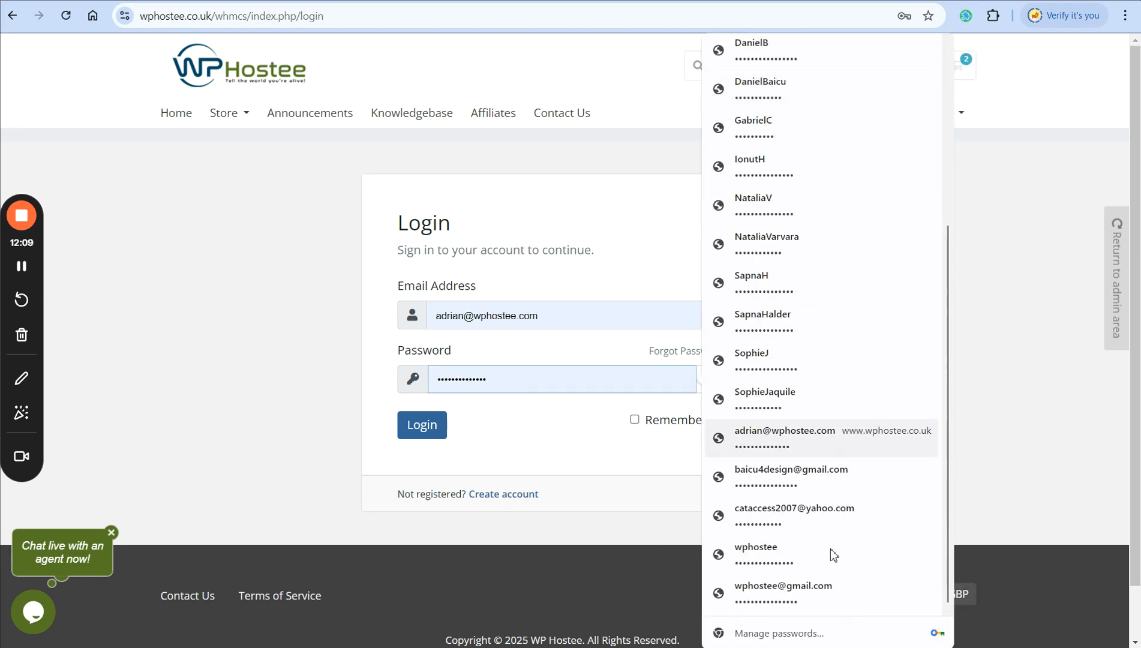
left_click(803, 518)
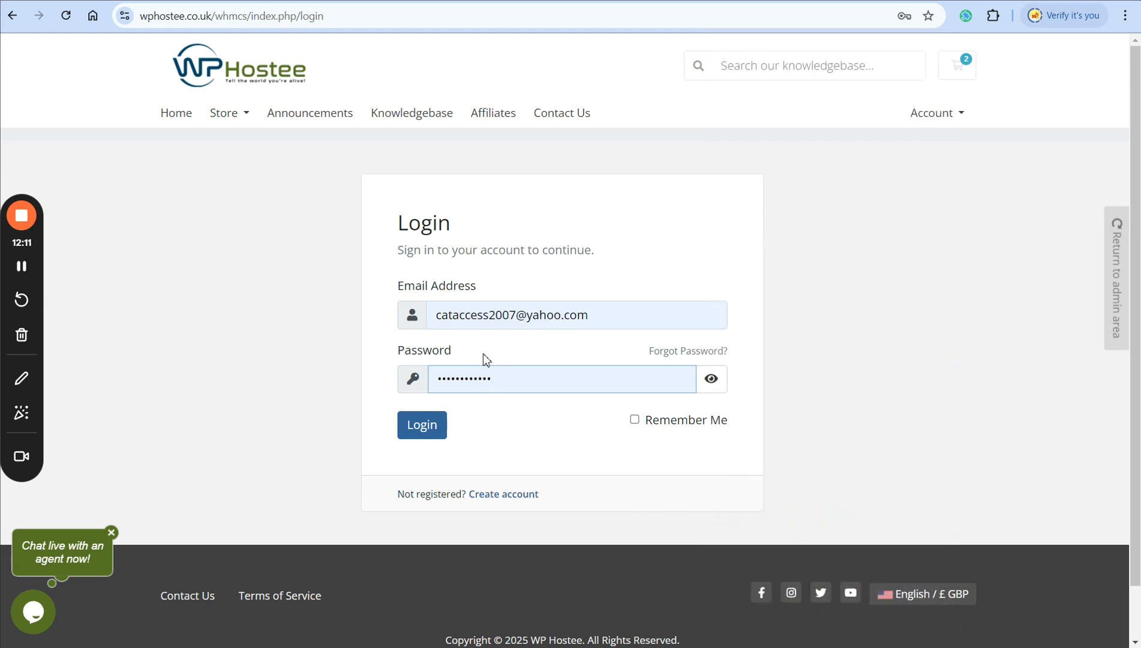
left_click(423, 426)
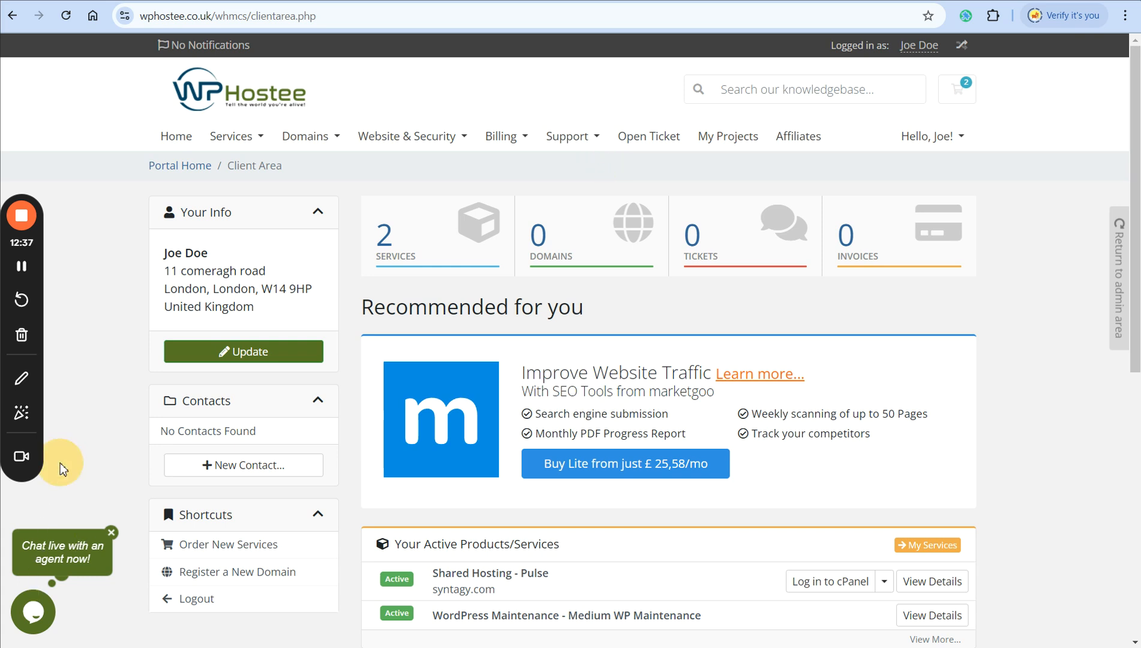
View the live chat widget in the client area and close it.
left_click(99, 451)
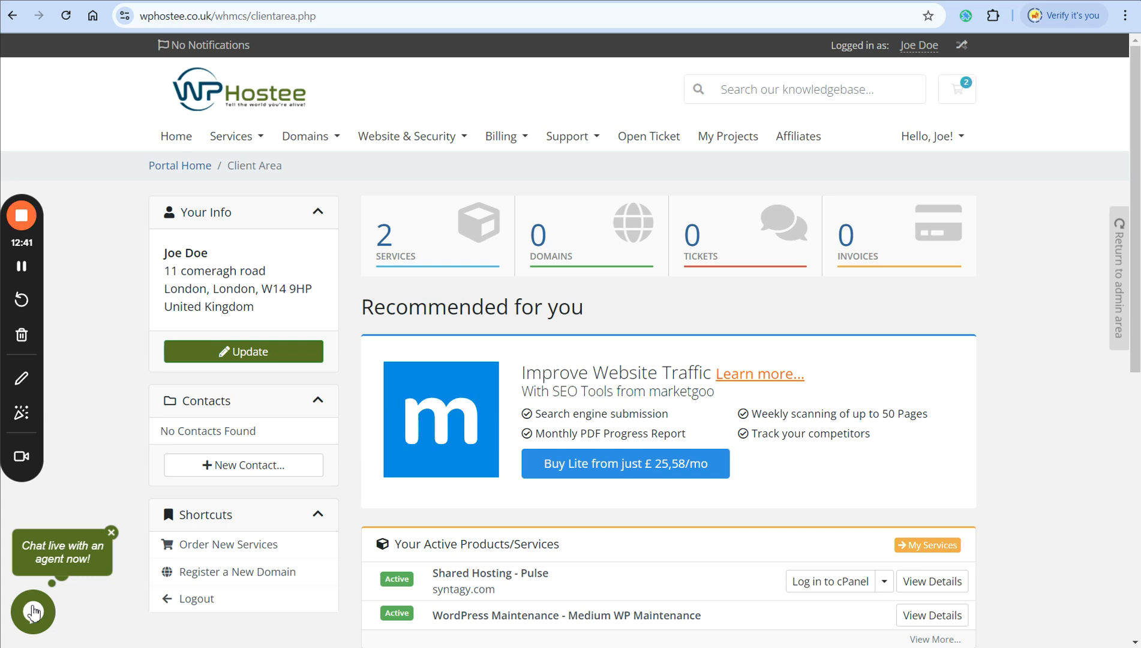
left_click(33, 612)
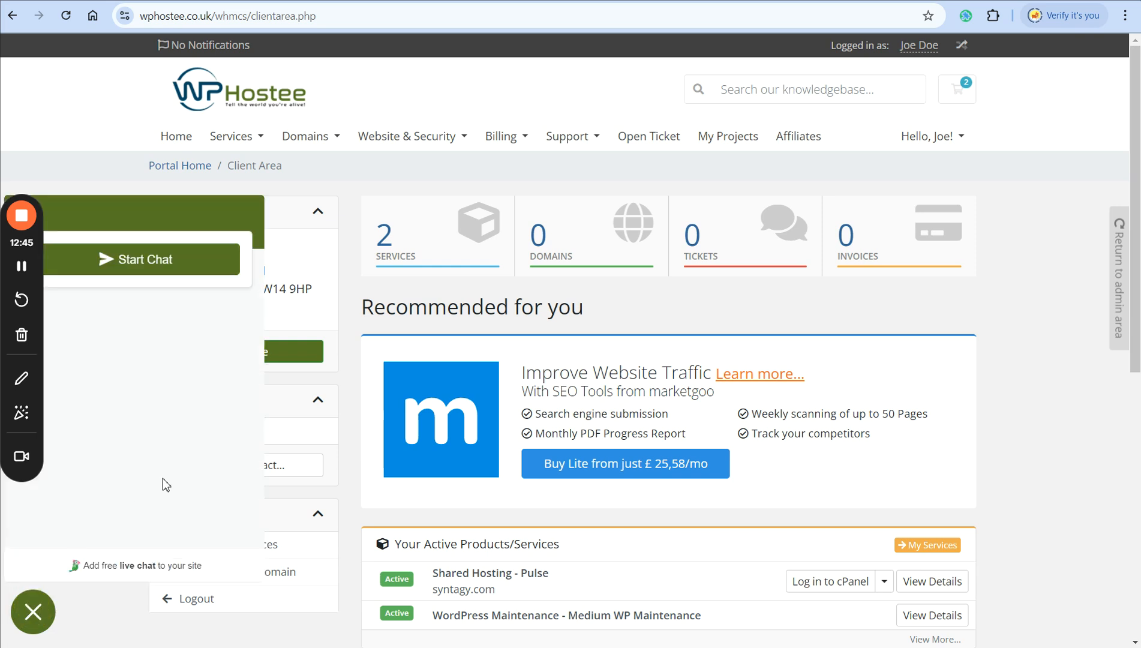
left_click(41, 610)
left_click(106, 604)
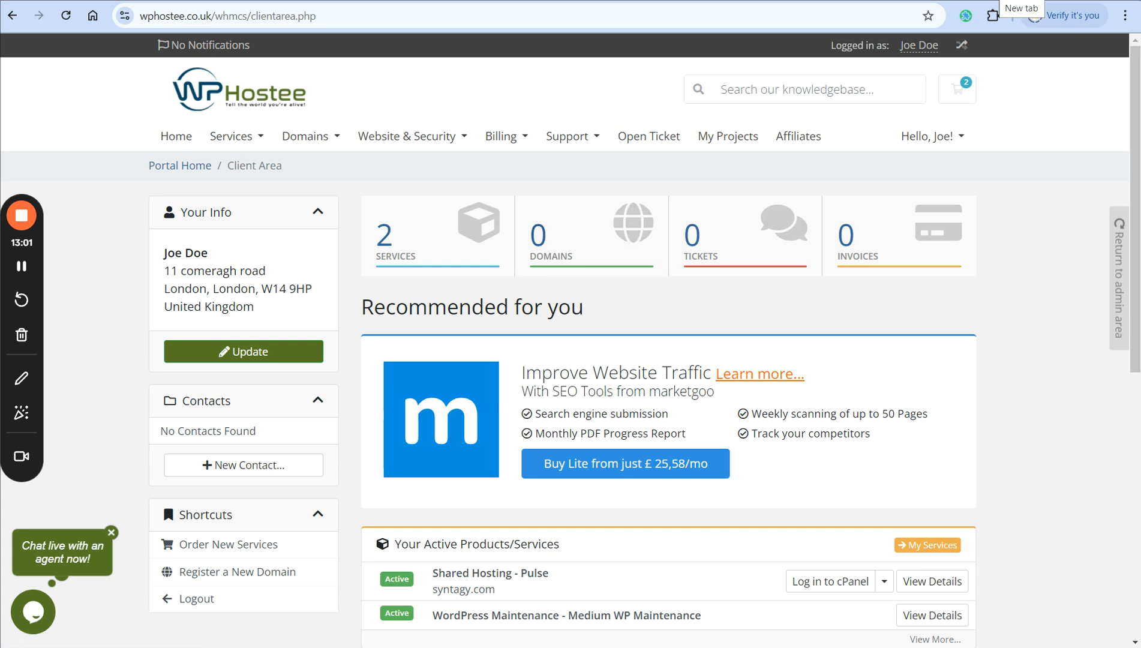
Open youtube.com in a new browser tab.
key("ctrl+t")
type("you")
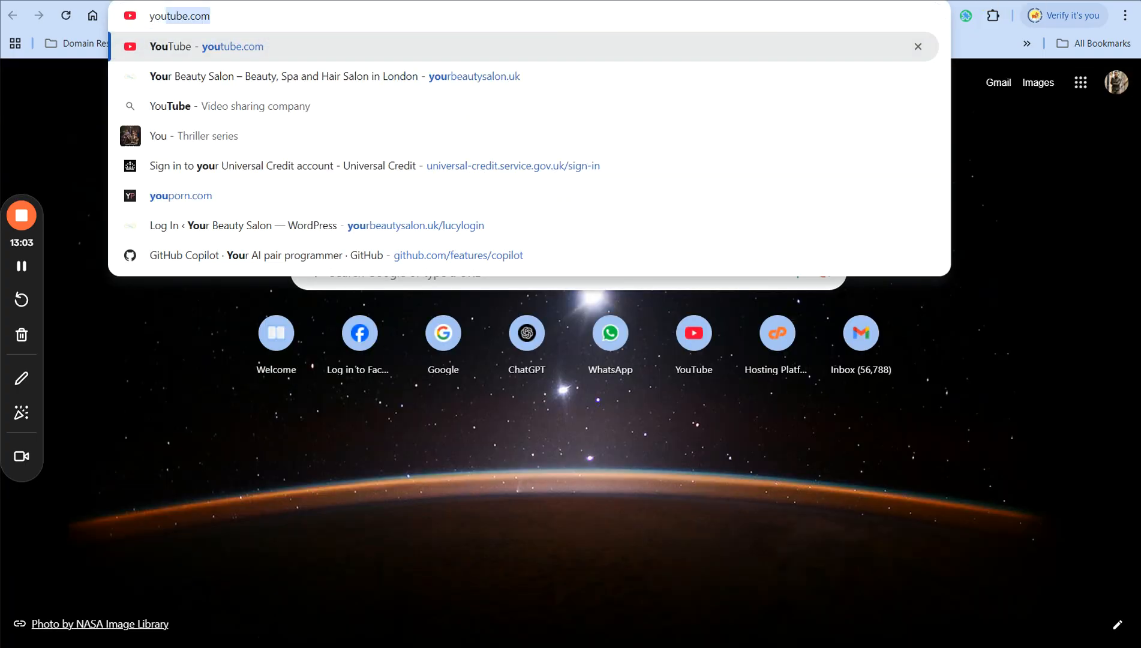
key("Return")
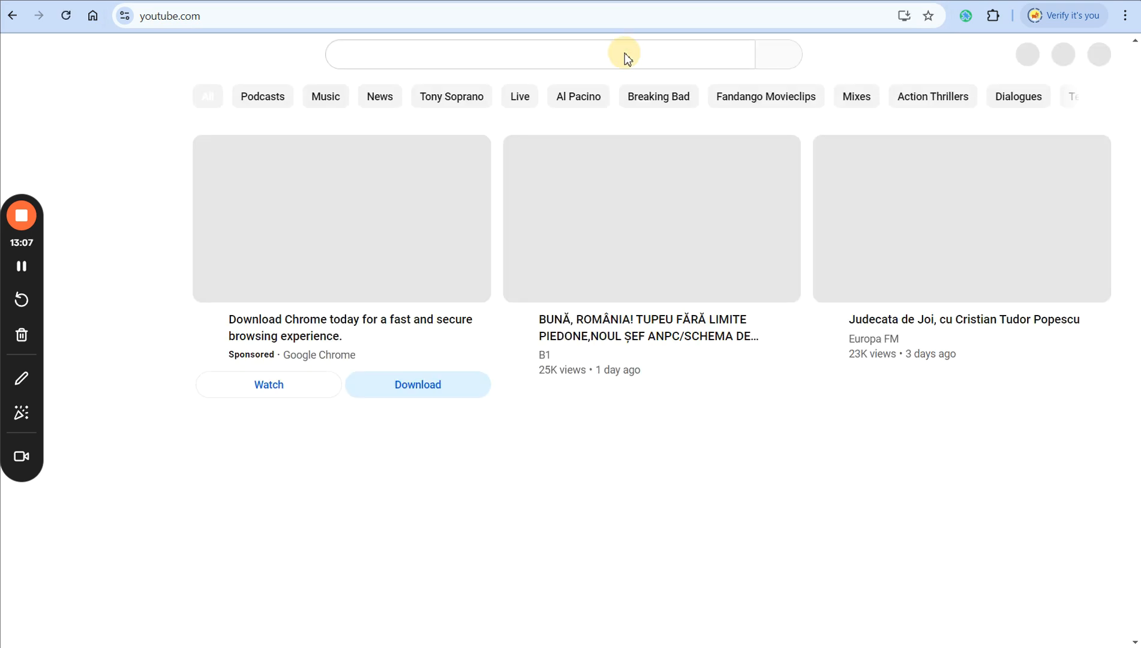
left_click(625, 53)
type("baicuwe")
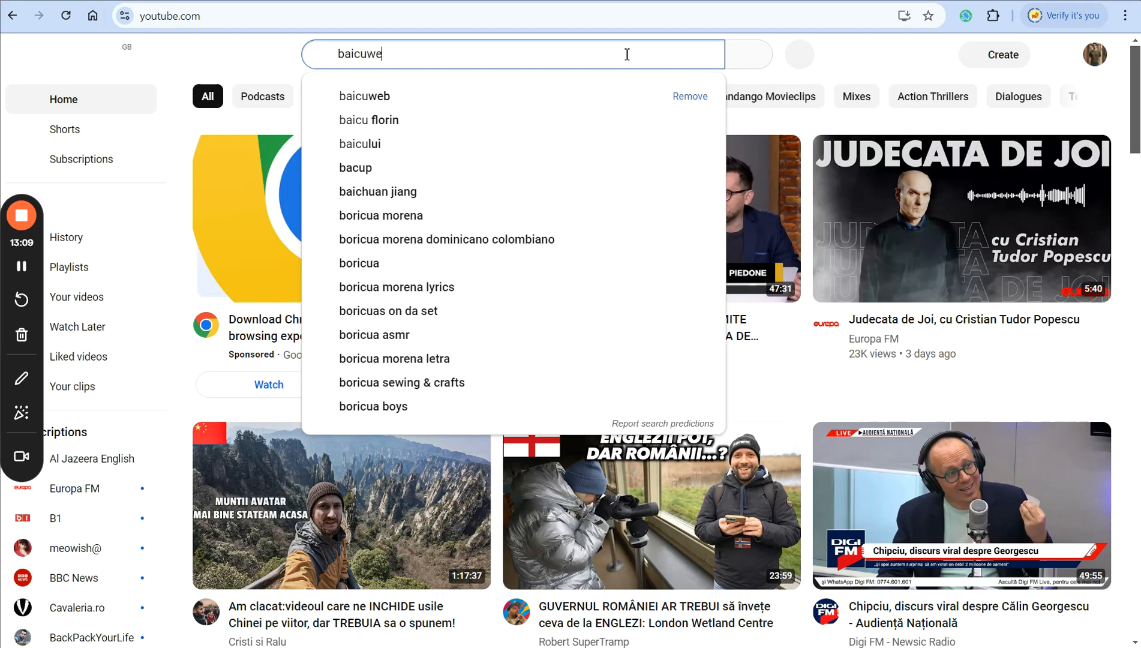
type("b")
key("Return")
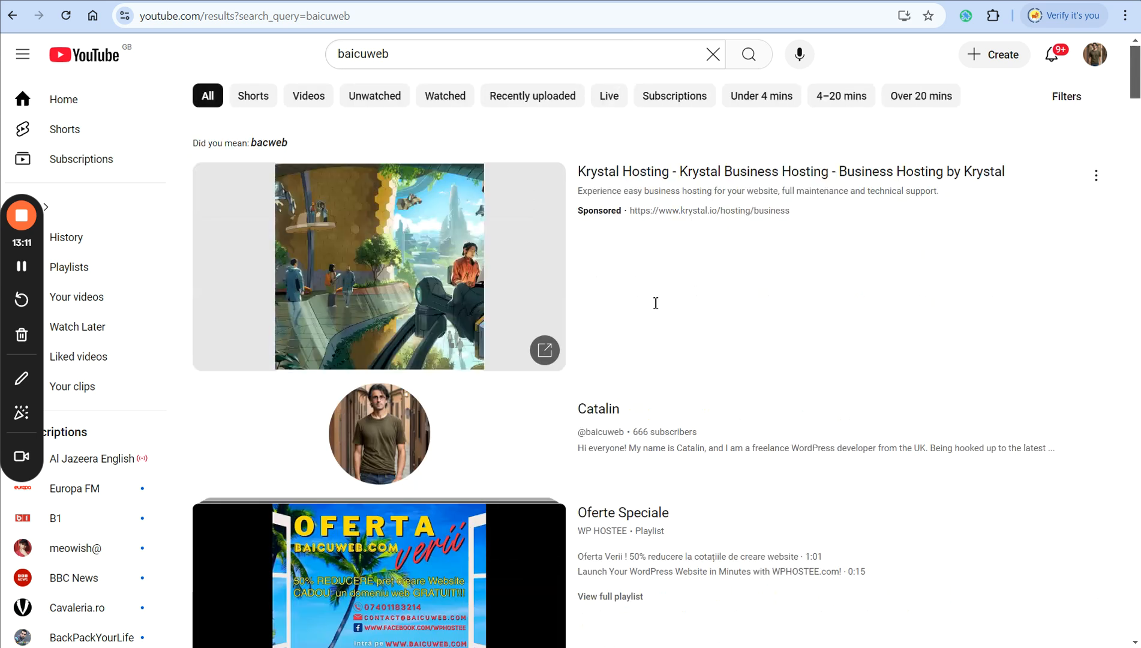
left_click(603, 411)
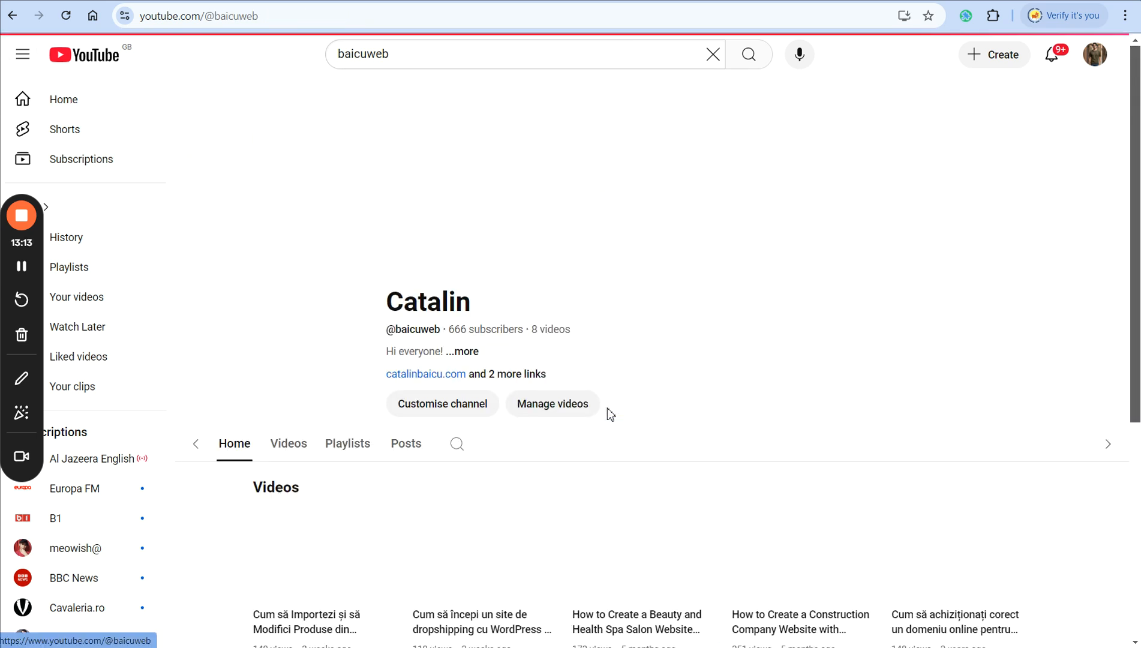
Copy the share link of the channel's Beauty and Health Spa Salon Website video and close the sharing dialog.
scroll(607, 414, "down", 3)
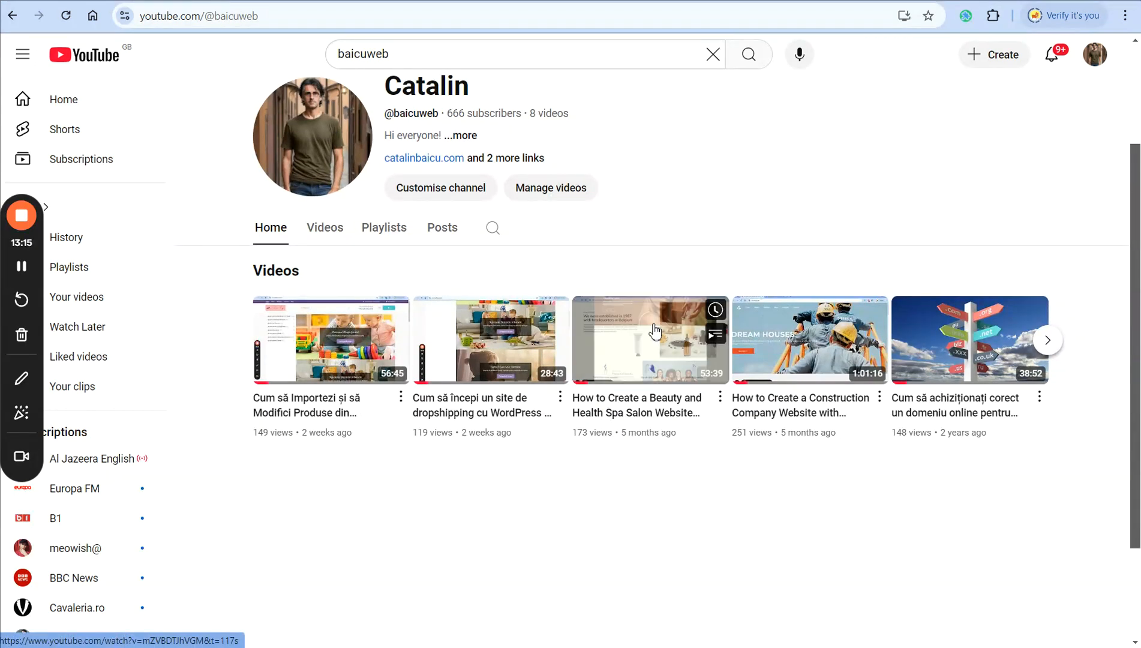
left_click(720, 399)
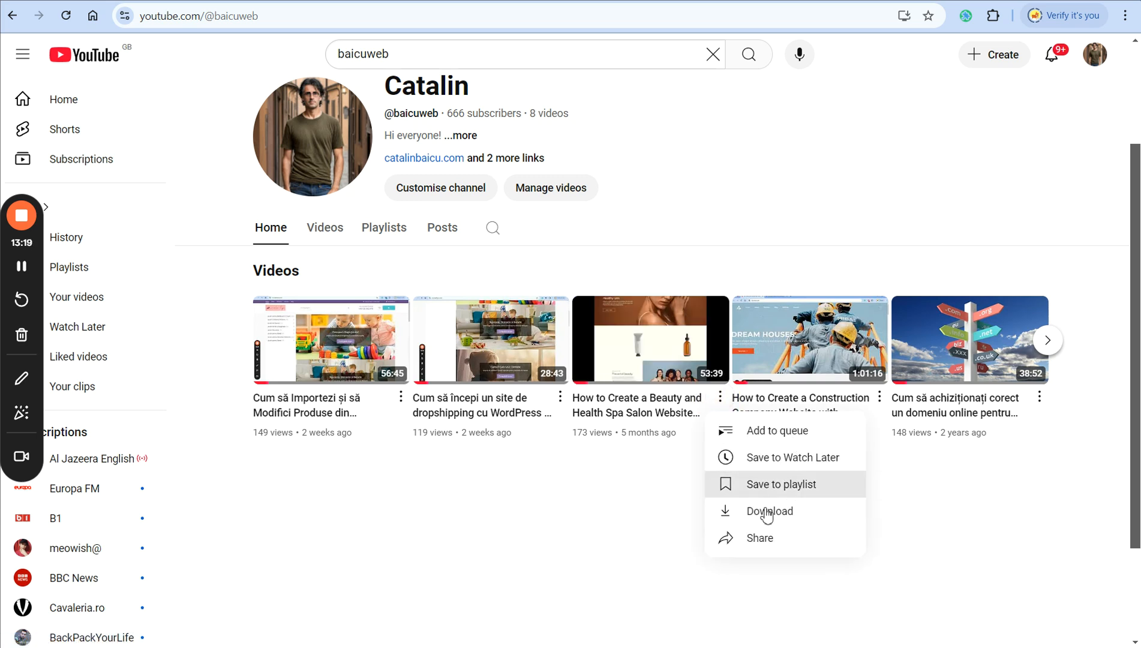
left_click(767, 541)
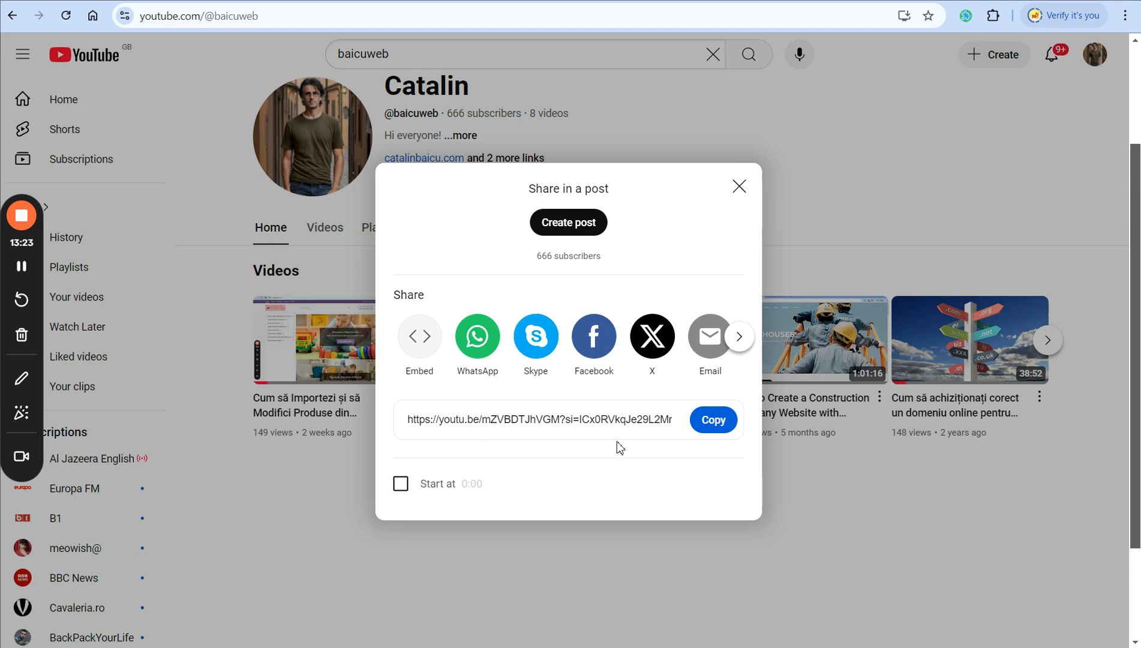
left_click(713, 420)
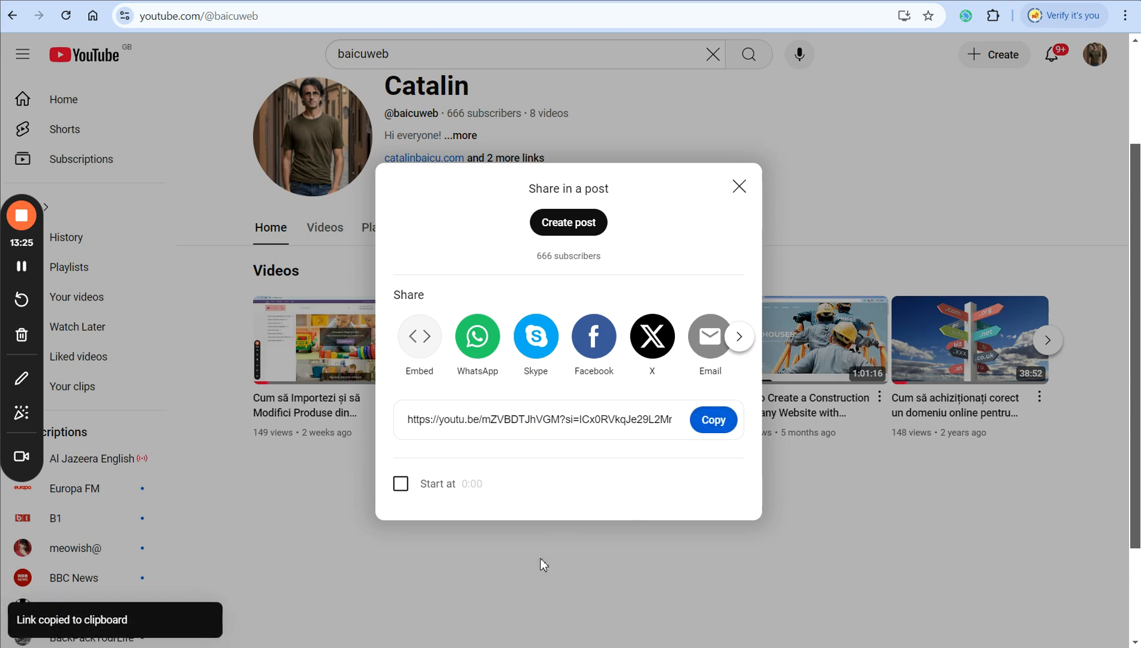
left_click(540, 558)
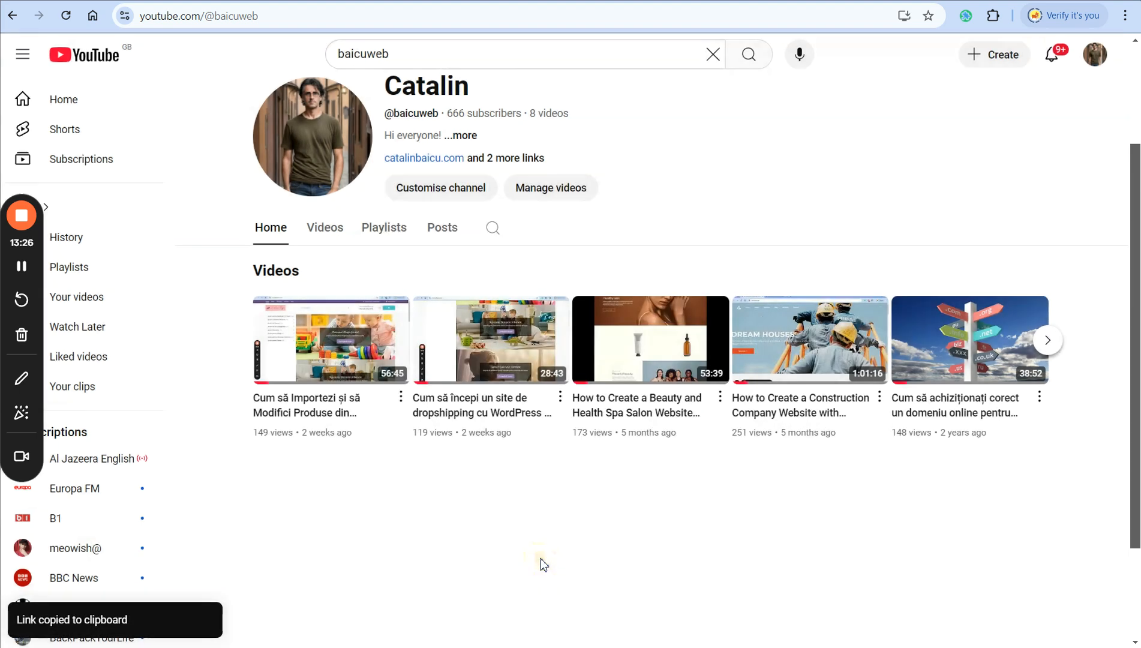
Open the Beauty and Health Spa Salon Website video, pause playback and copy the page's web address.
left_click(660, 345)
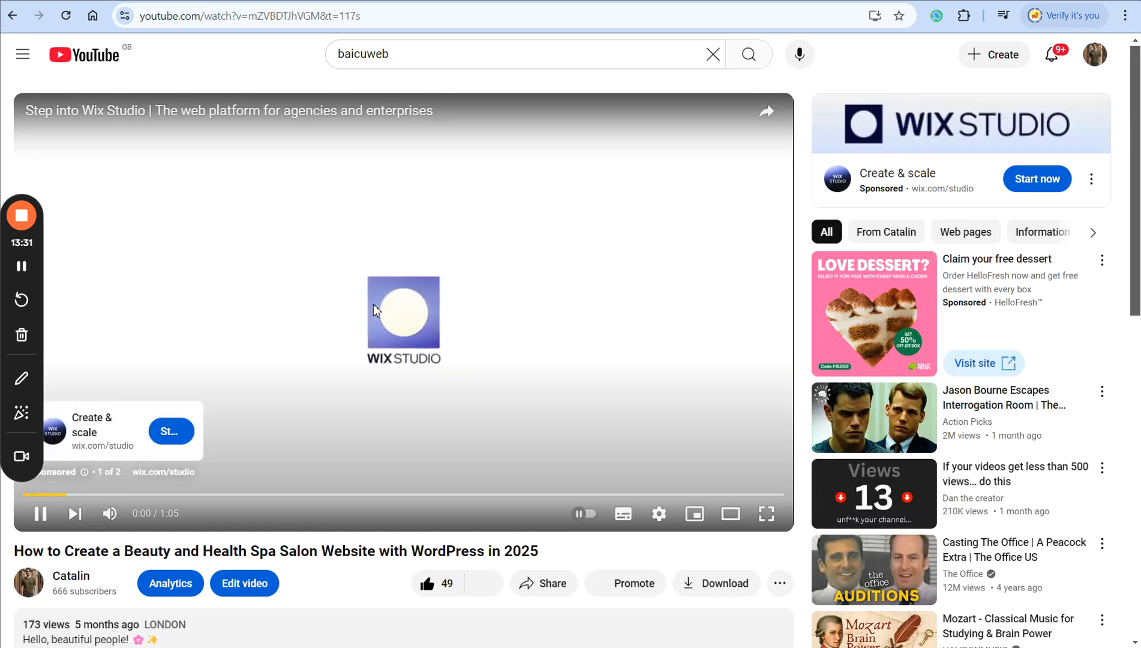
left_click(374, 308)
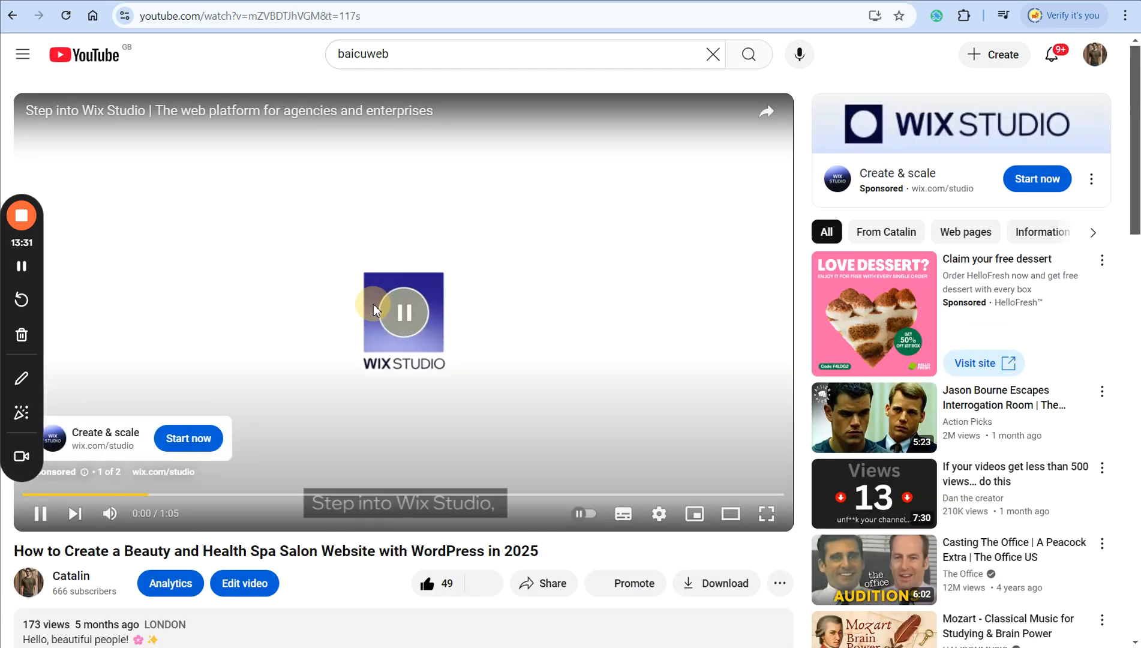
left_click(370, 15)
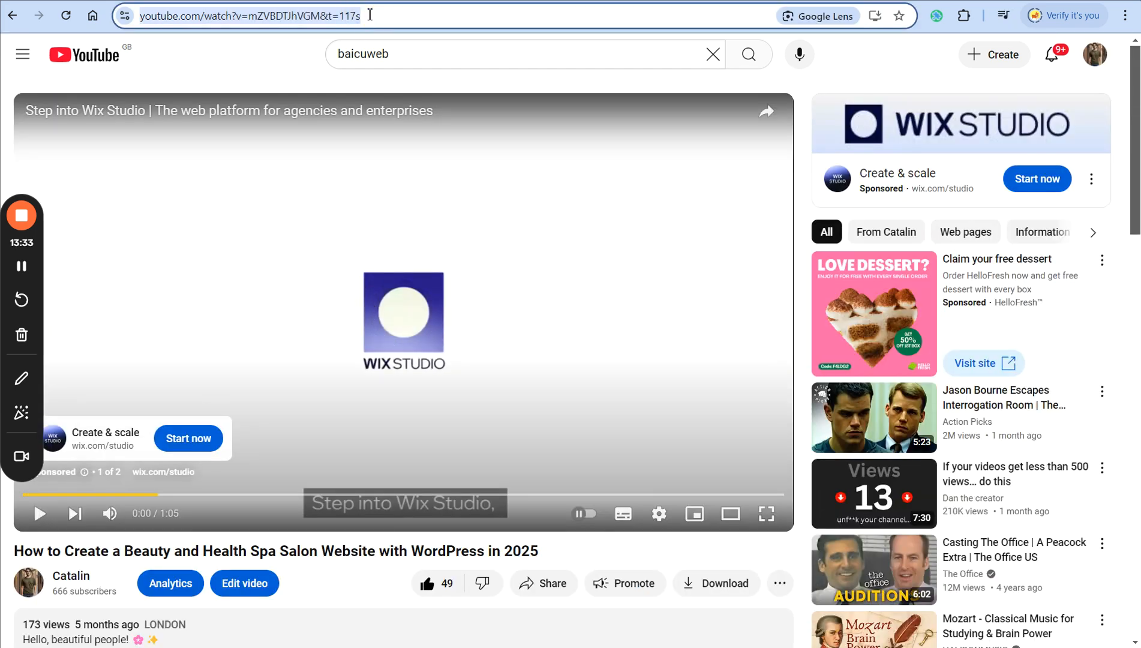
right_click(370, 14)
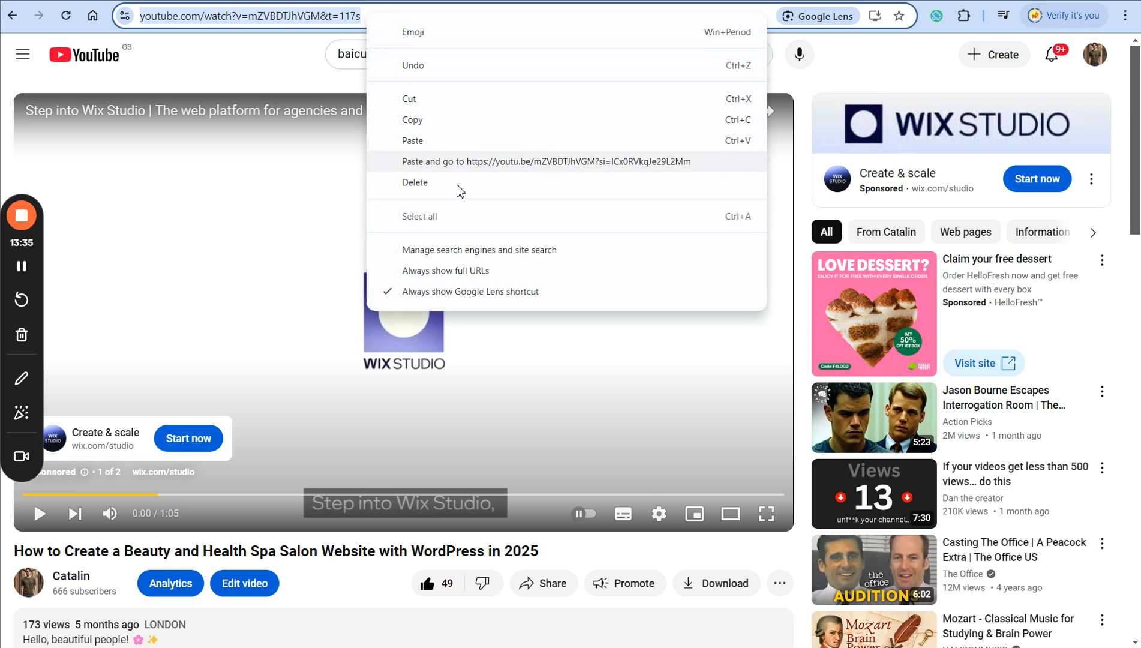
left_click(430, 120)
Return to the WP Hostee client area, show the live chat widget again and close it.
left_click(763, 2)
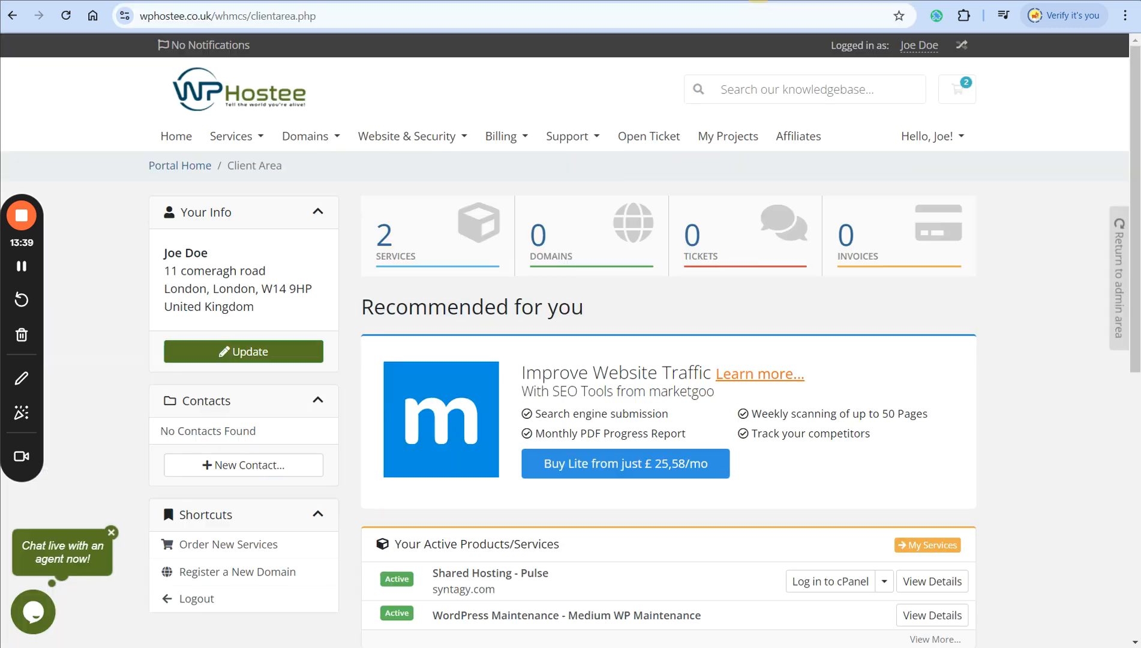
left_click(45, 612)
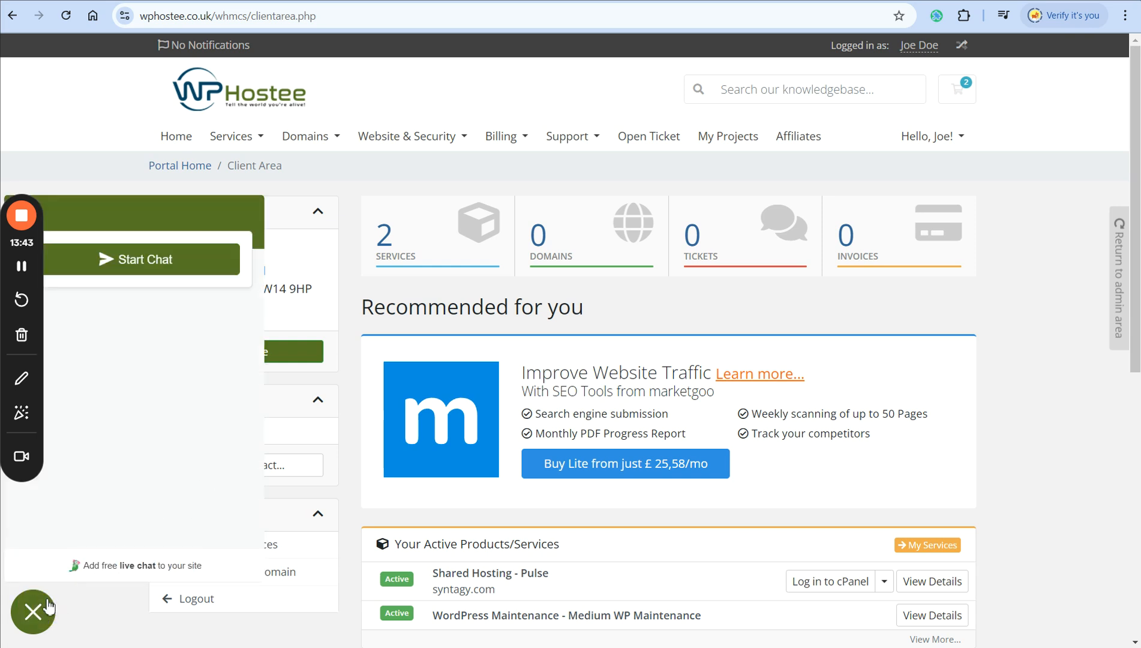
left_click(38, 613)
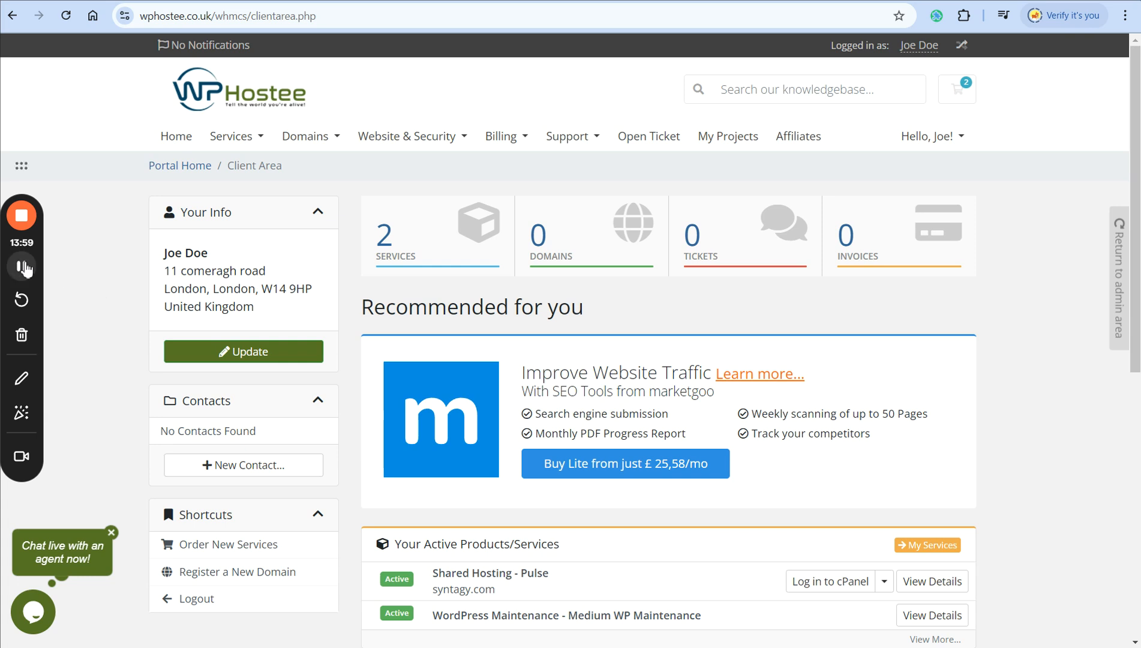
left_click_drag(22, 266, 122, 334)
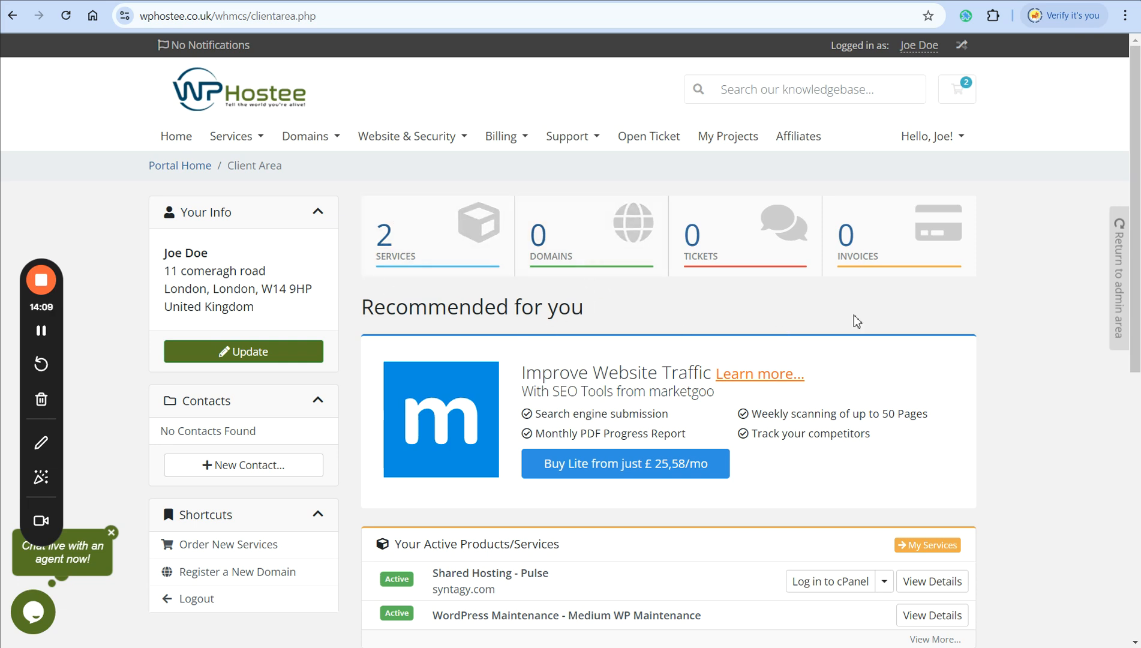
Log out of the WP Hostee customer account.
left_click(961, 147)
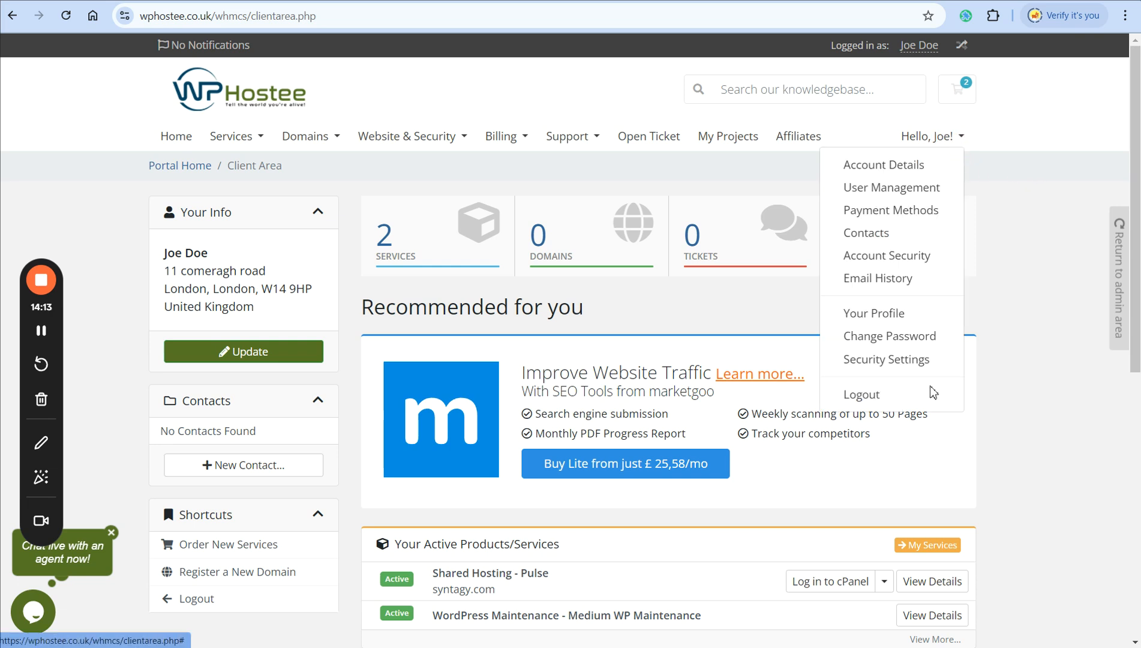
left_click(870, 397)
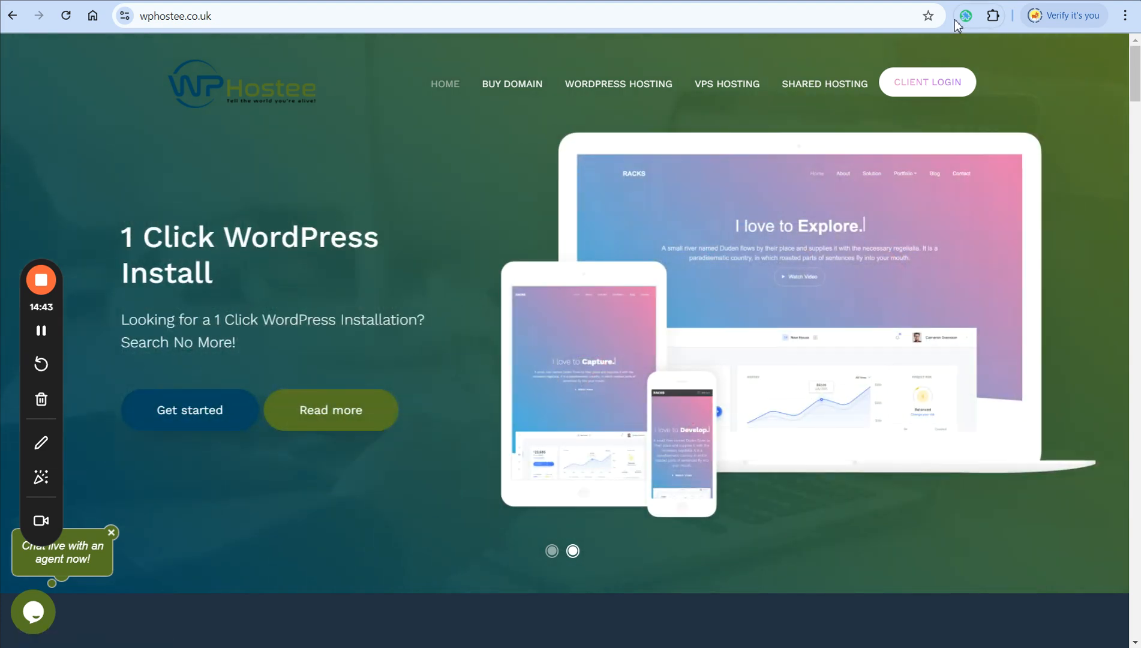
Look through the open tabs with the syntagy.com front page and its WordPress login page.
key("ctrl+Tab")
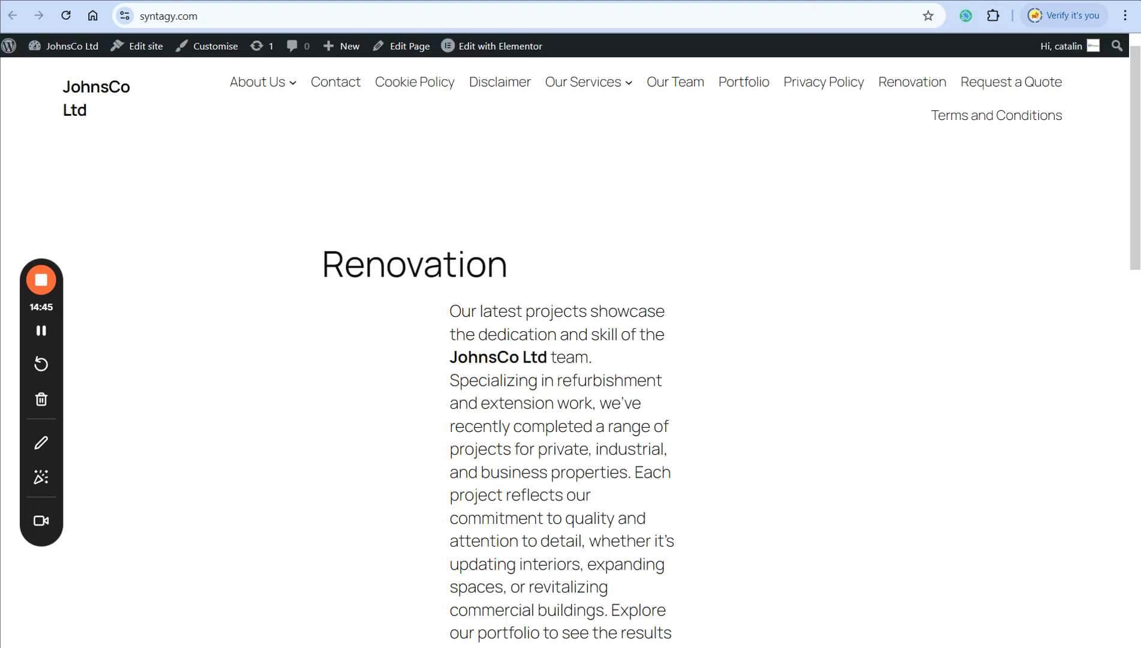
left_click(959, 1)
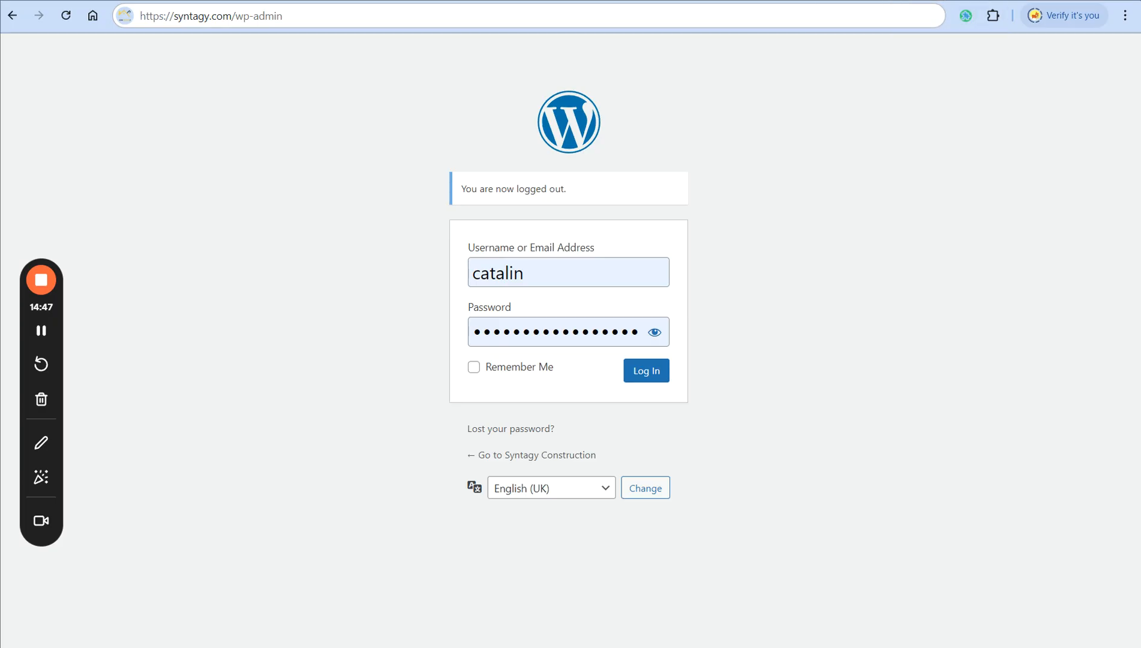
left_click(764, 231)
Open wphostee.com in a new tab, go to the client login and sign in to the customer account with the prefilled credentials.
key("ctrl+t")
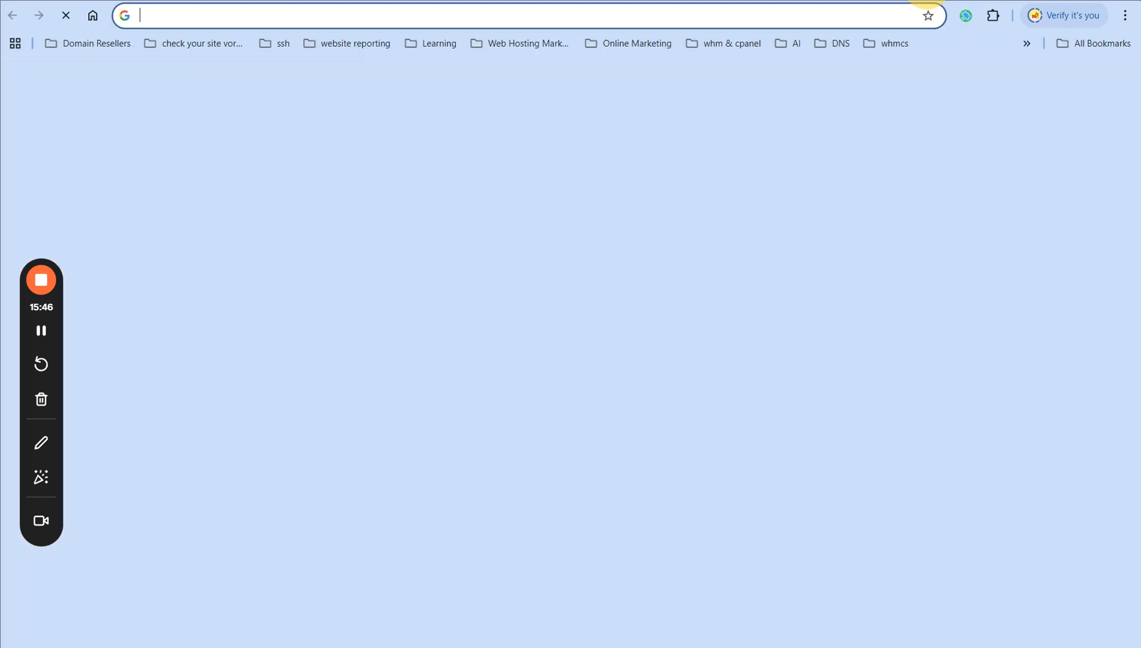
type("wphostee.com")
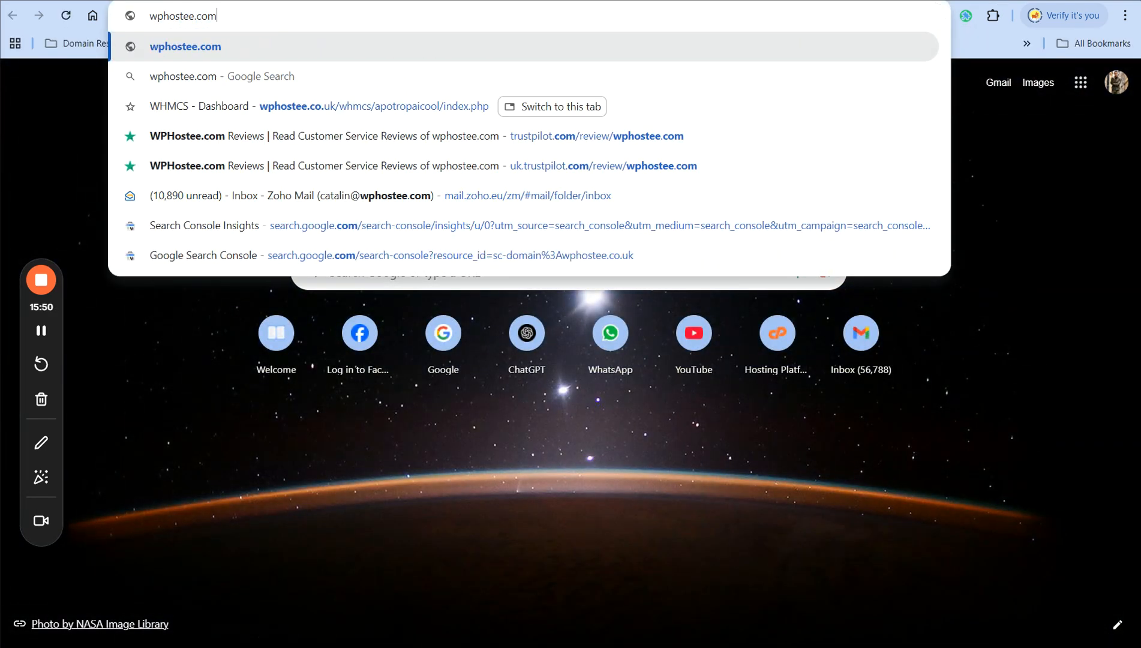
key("Return")
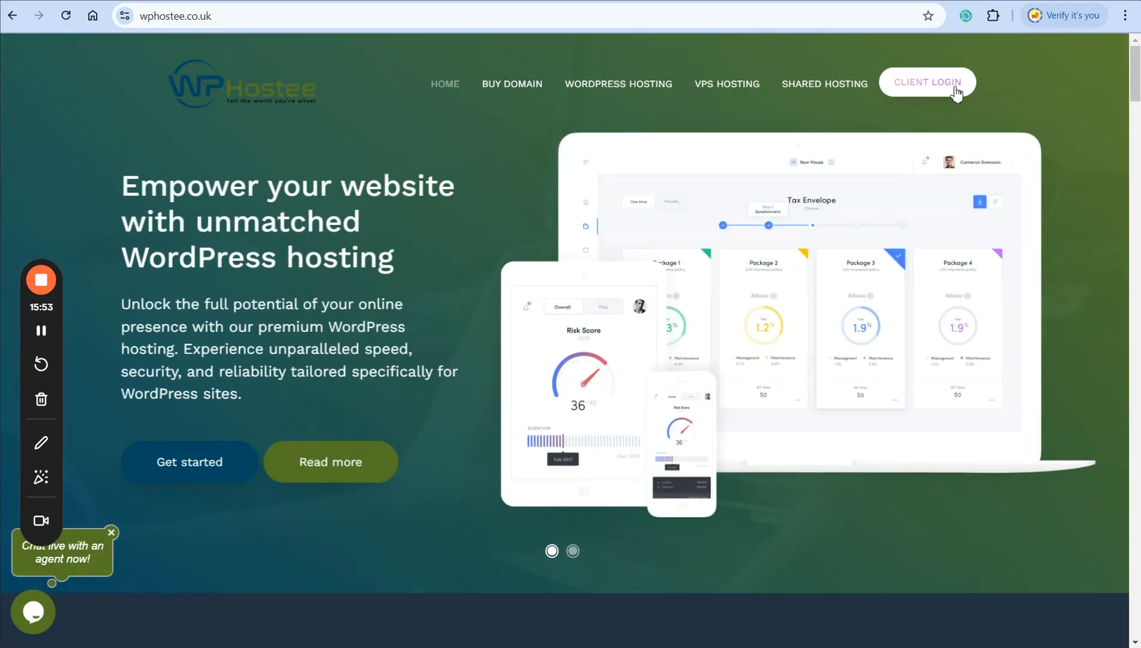
left_click(954, 86)
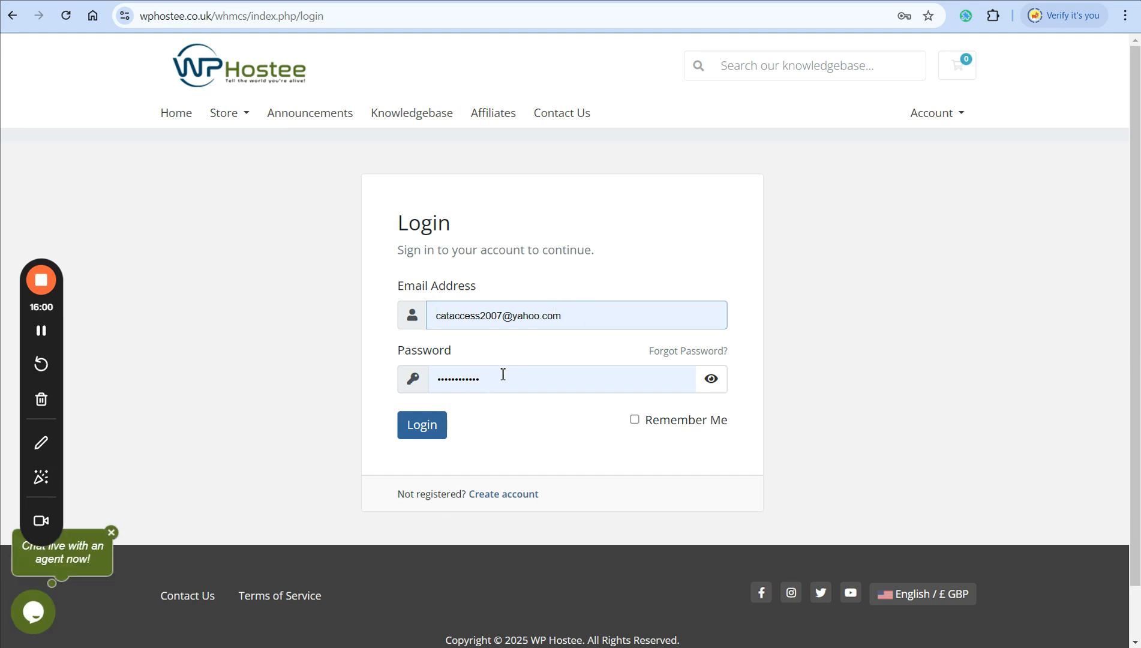
left_click(422, 427)
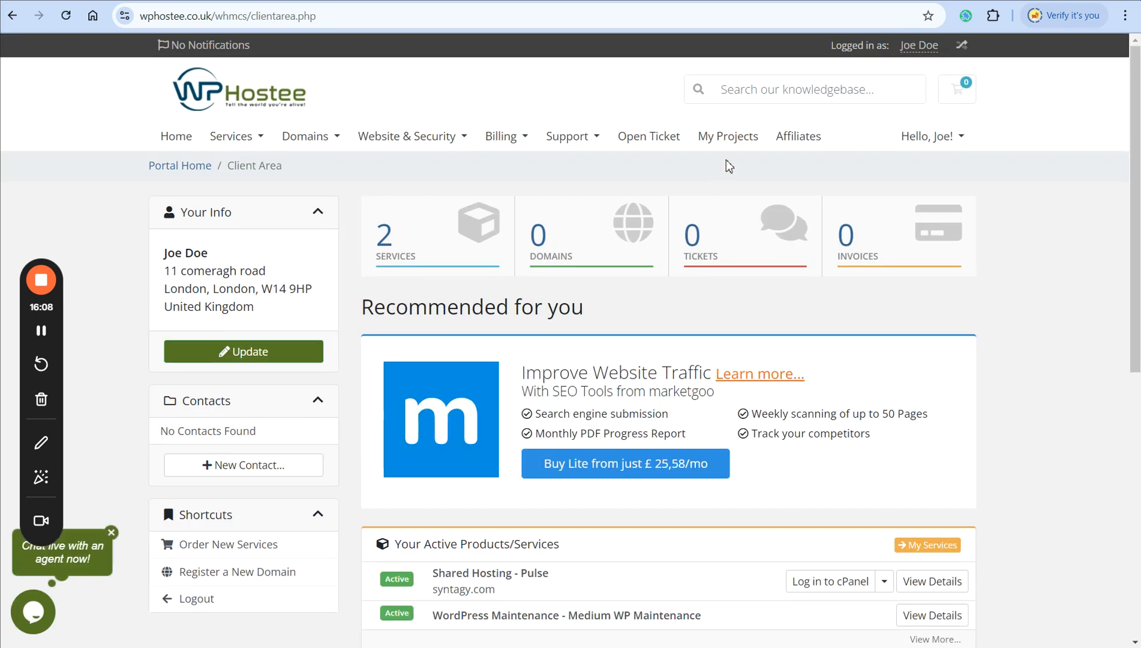
Open the support tickets list, read the closed ticket about plugins and go back to the ticket list.
left_click(561, 137)
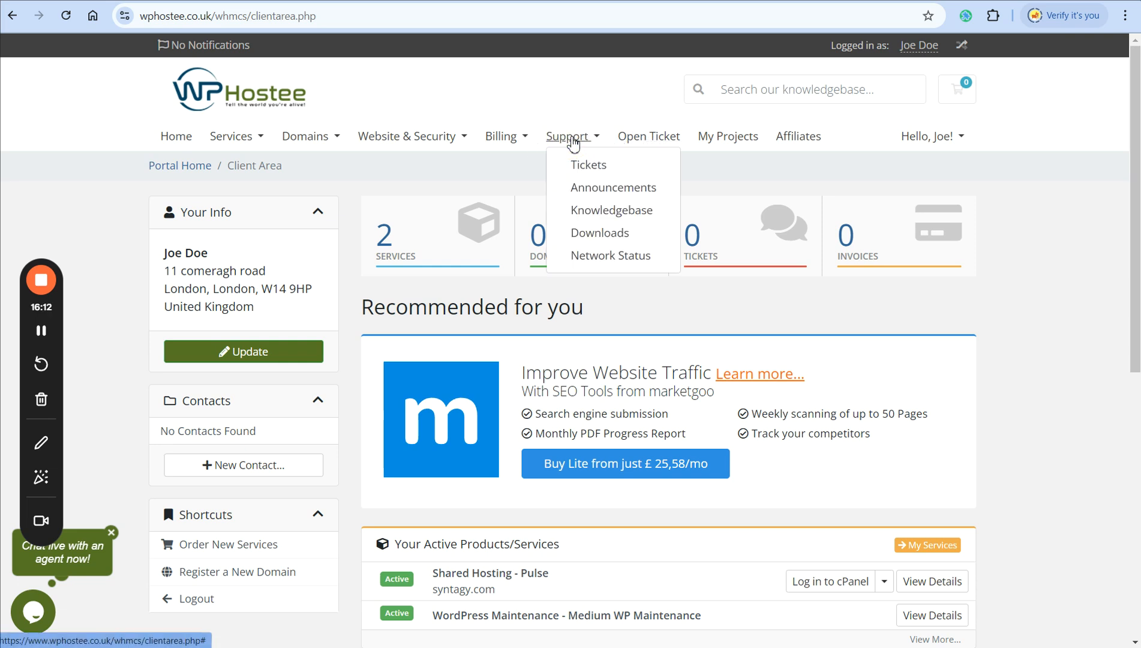
left_click(589, 171)
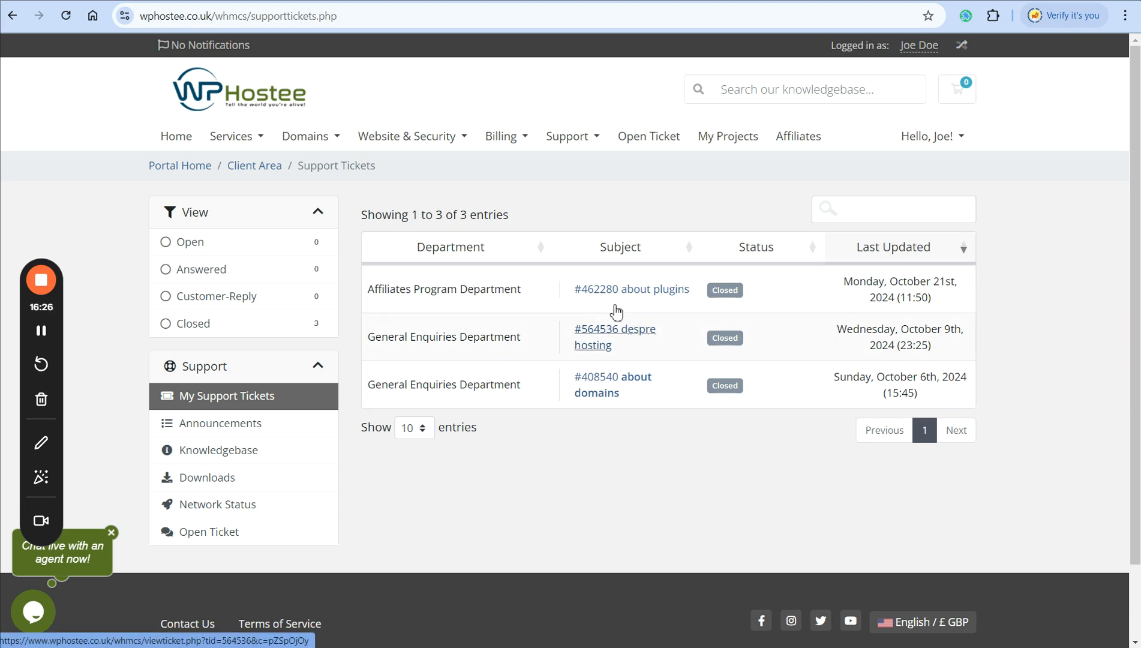
left_click(778, 296)
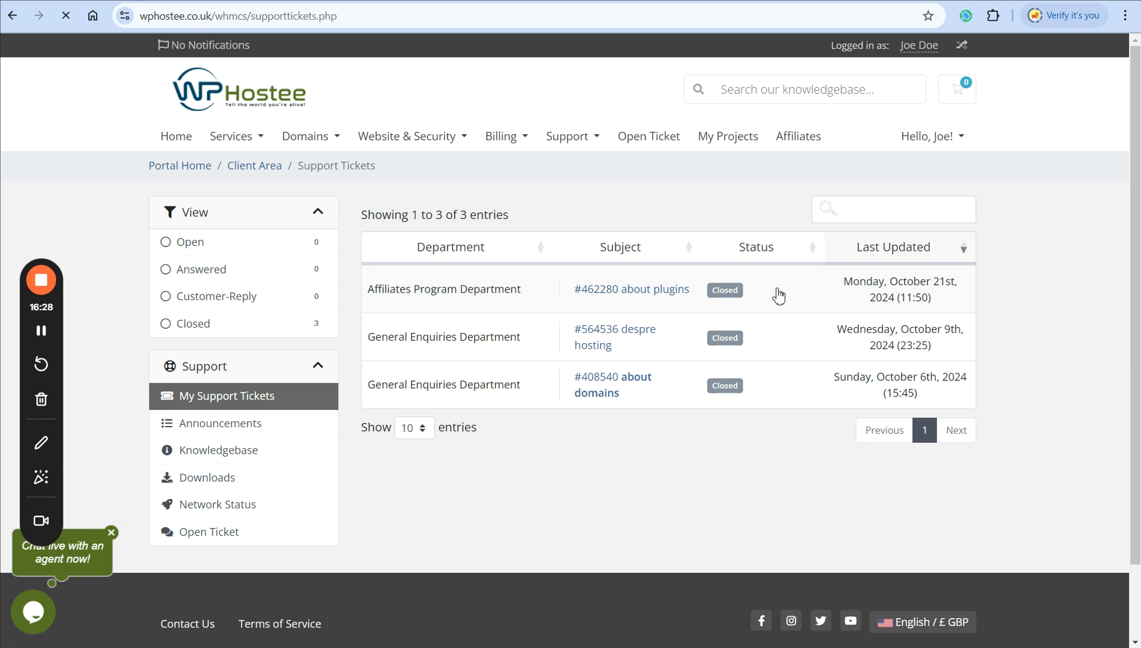
scroll(578, 424, "down", 2)
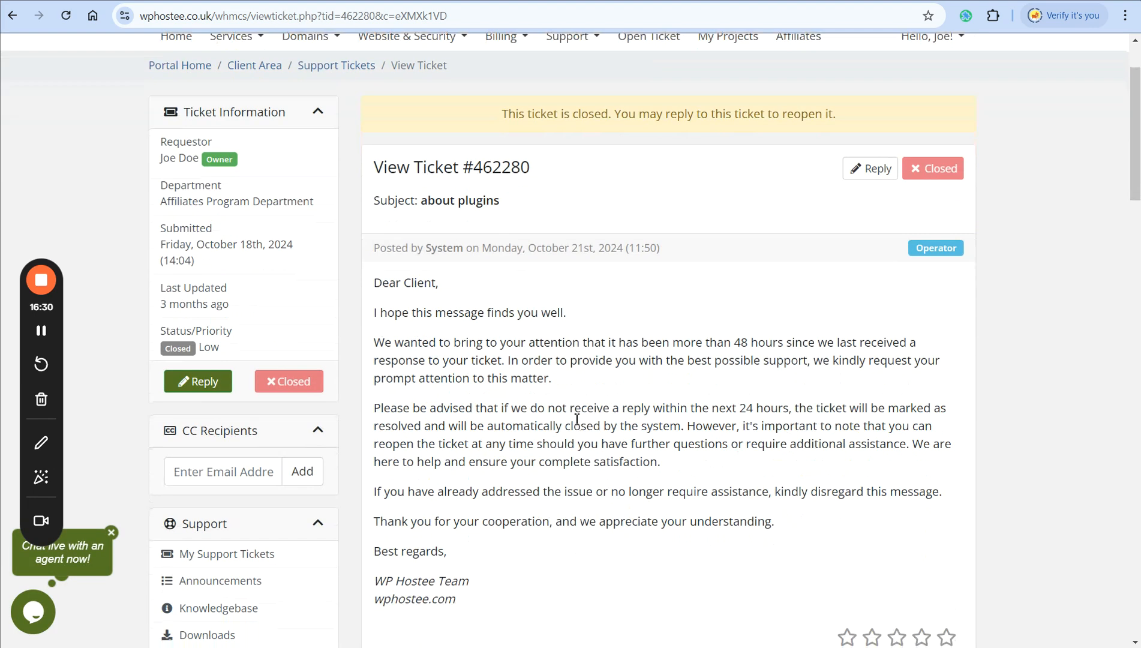
scroll(633, 379, "up", 2)
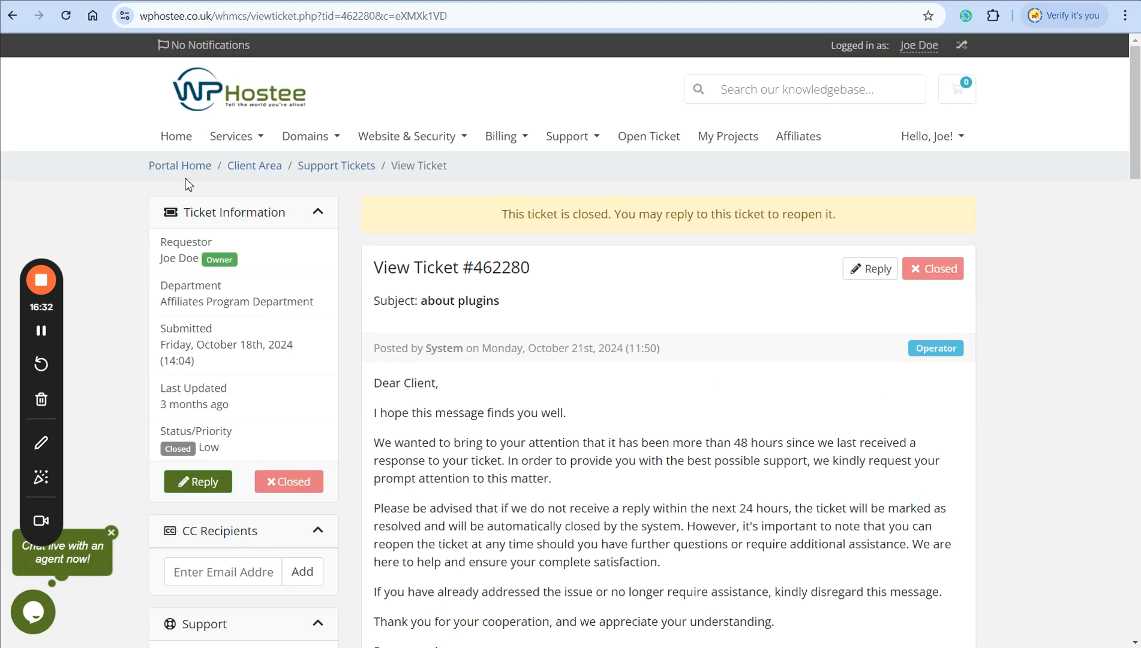
left_click(337, 165)
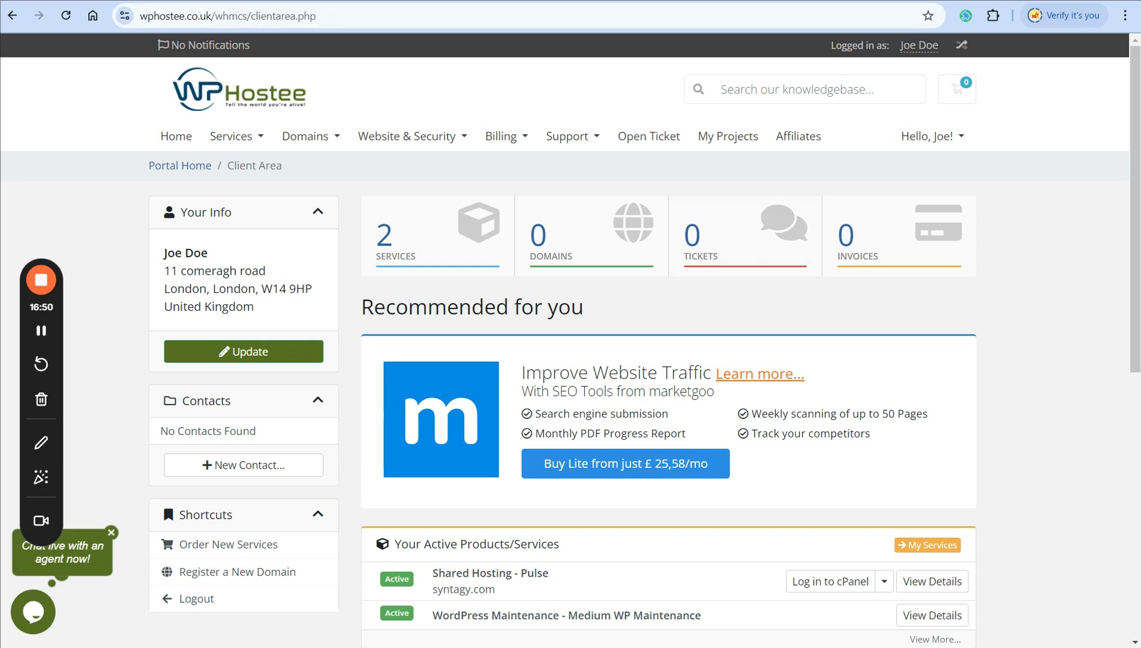
Switch to the syntagy.com WordPress login page and log in with the prefilled credentials.
left_click(615, 305)
key("ctrl+Tab")
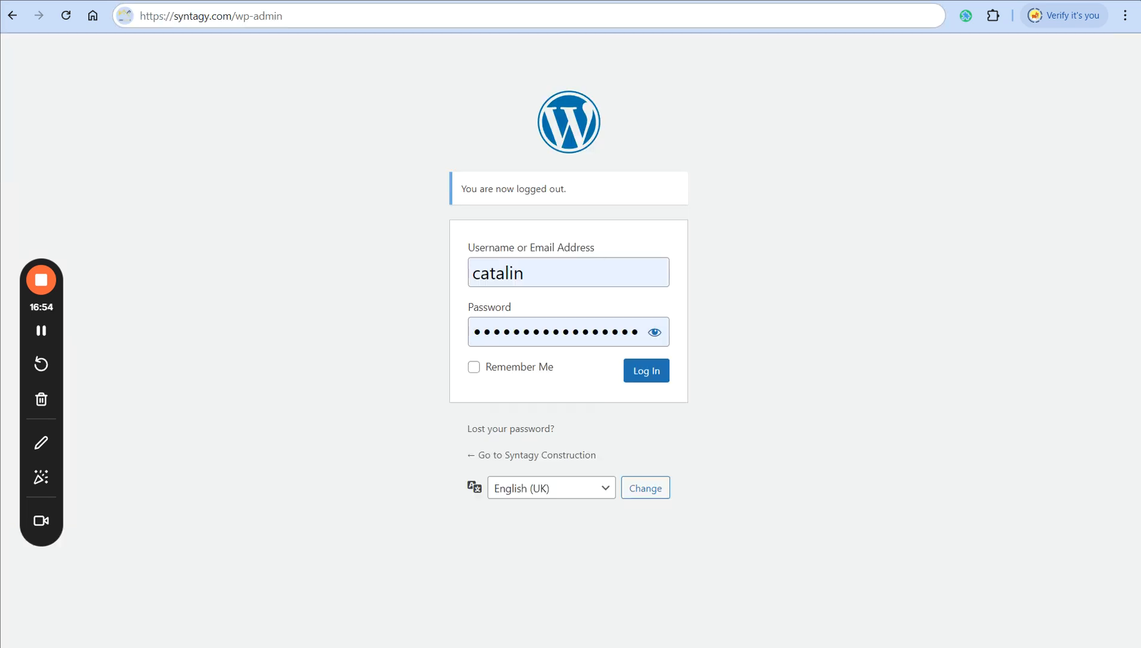
key("ctrl+shift+Tab")
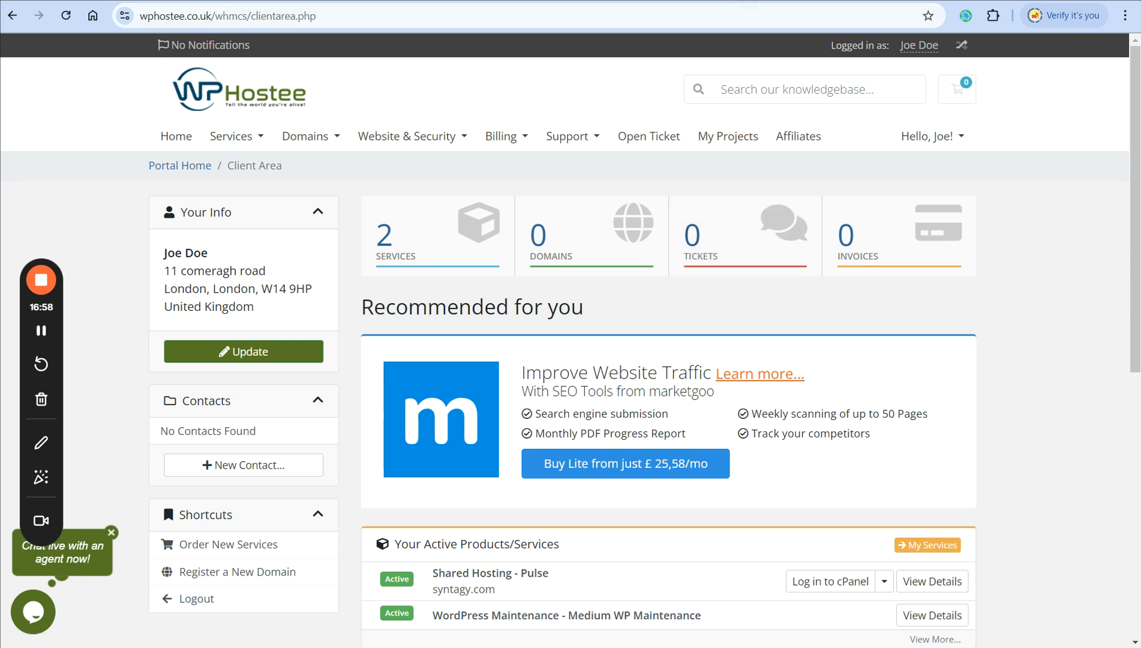
key("ctrl+Tab")
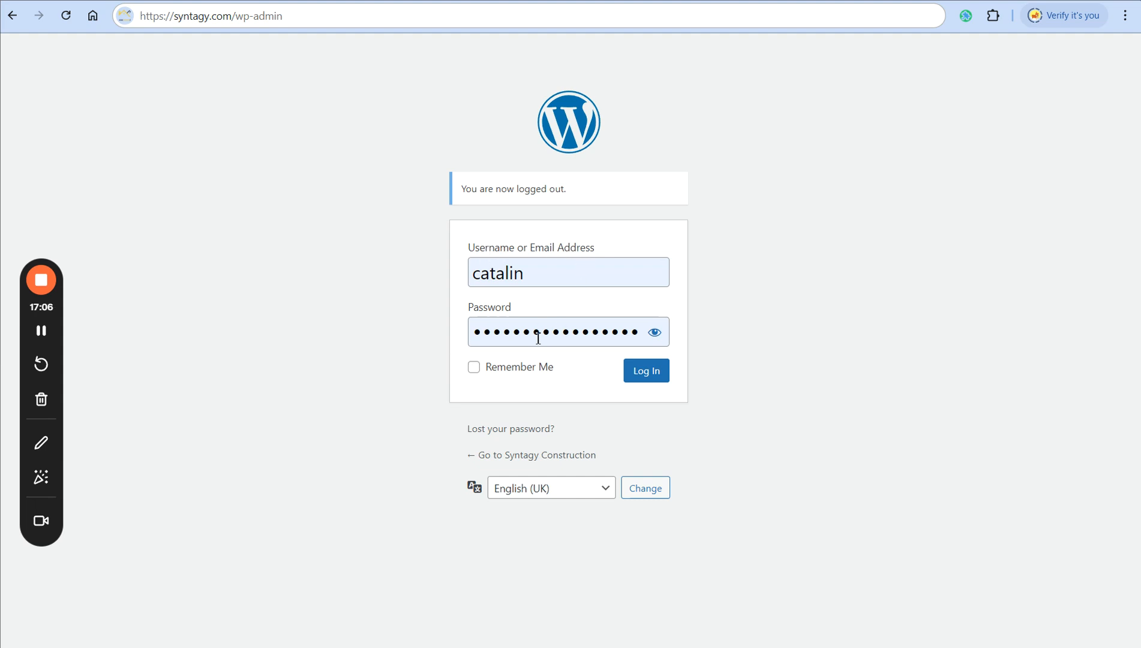
left_click(652, 376)
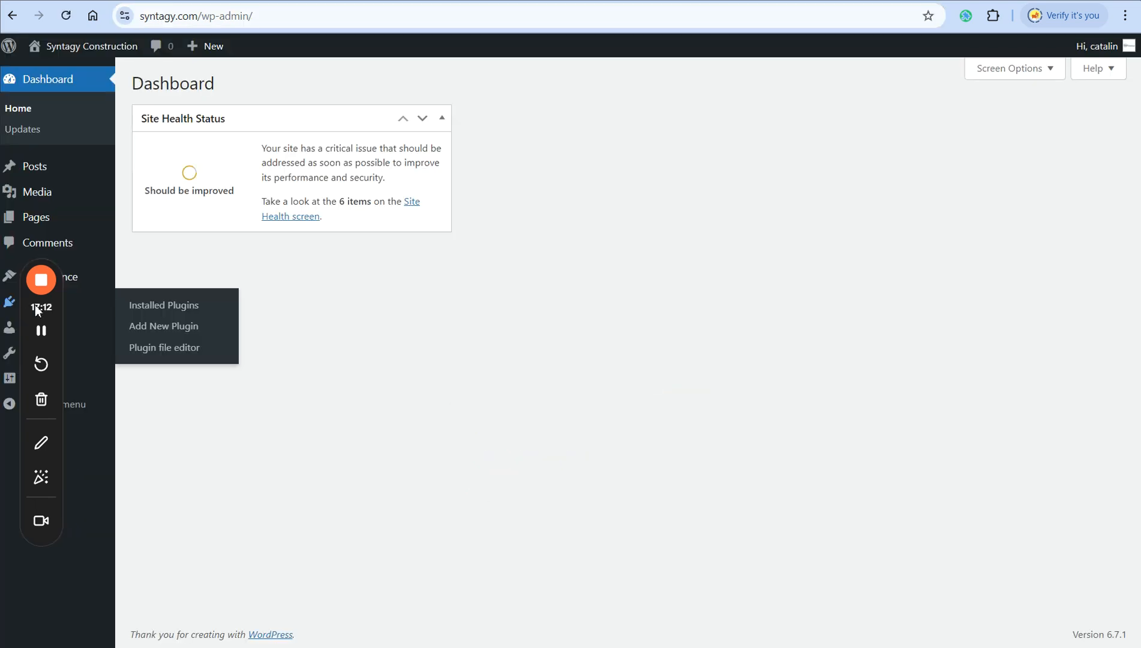
Open the installed themes, activate Twenty Twenty-Five and switch back by activating the Tint theme.
left_click_drag(39, 305, 297, 311)
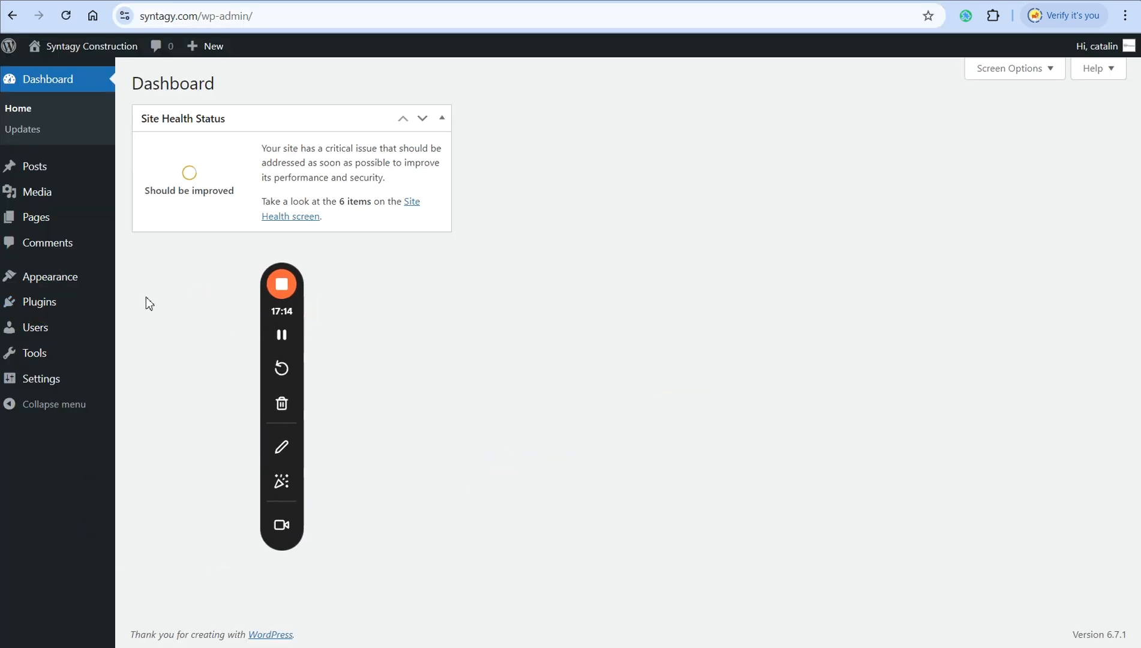
mouse_move(76, 282)
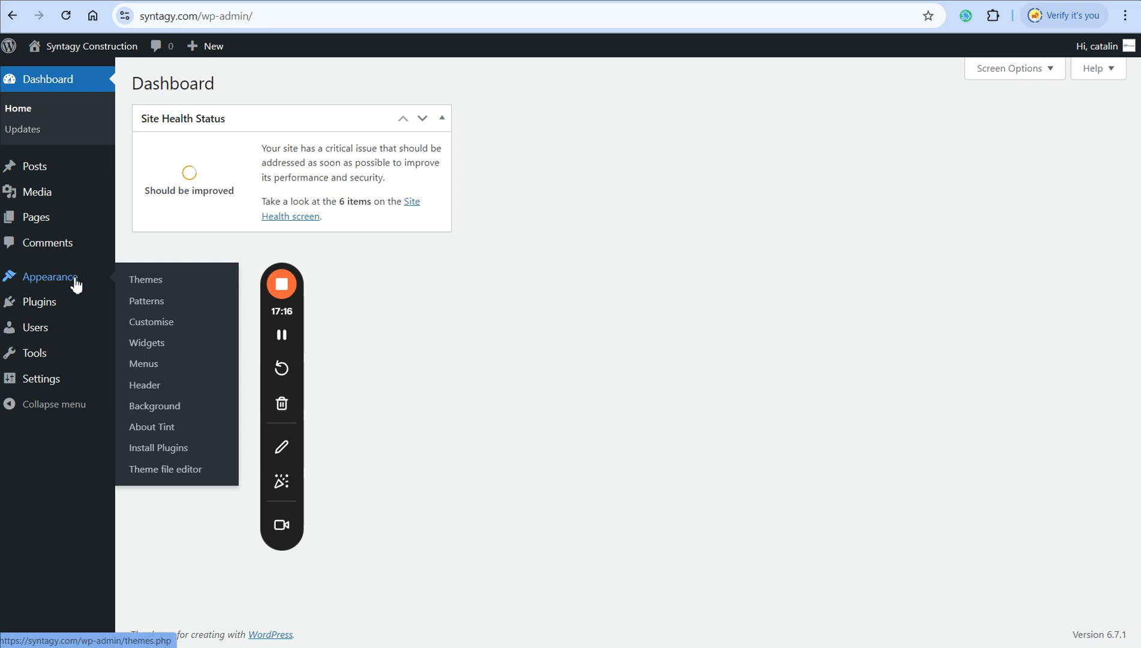
left_click(152, 282)
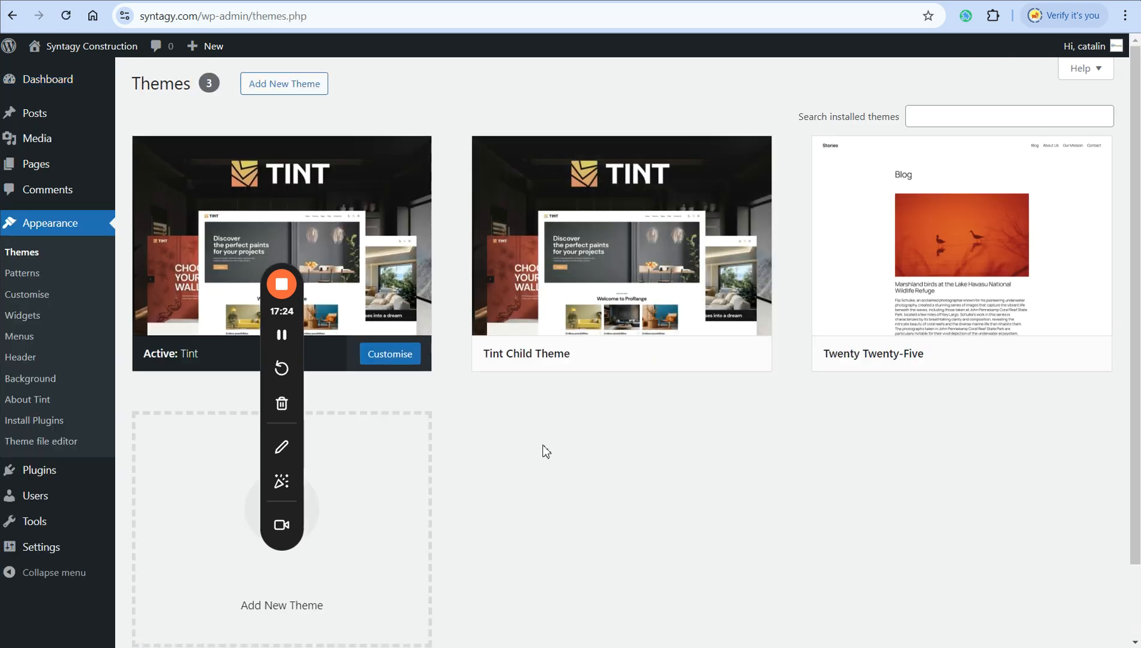
mouse_move(366, 303)
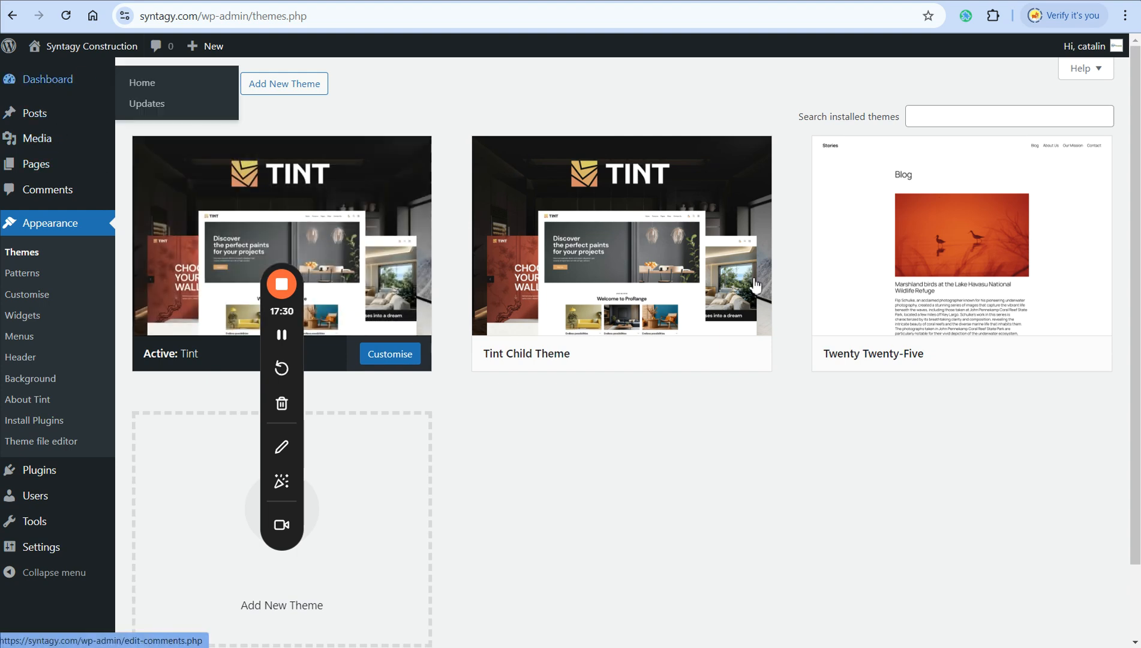
left_click(1006, 358)
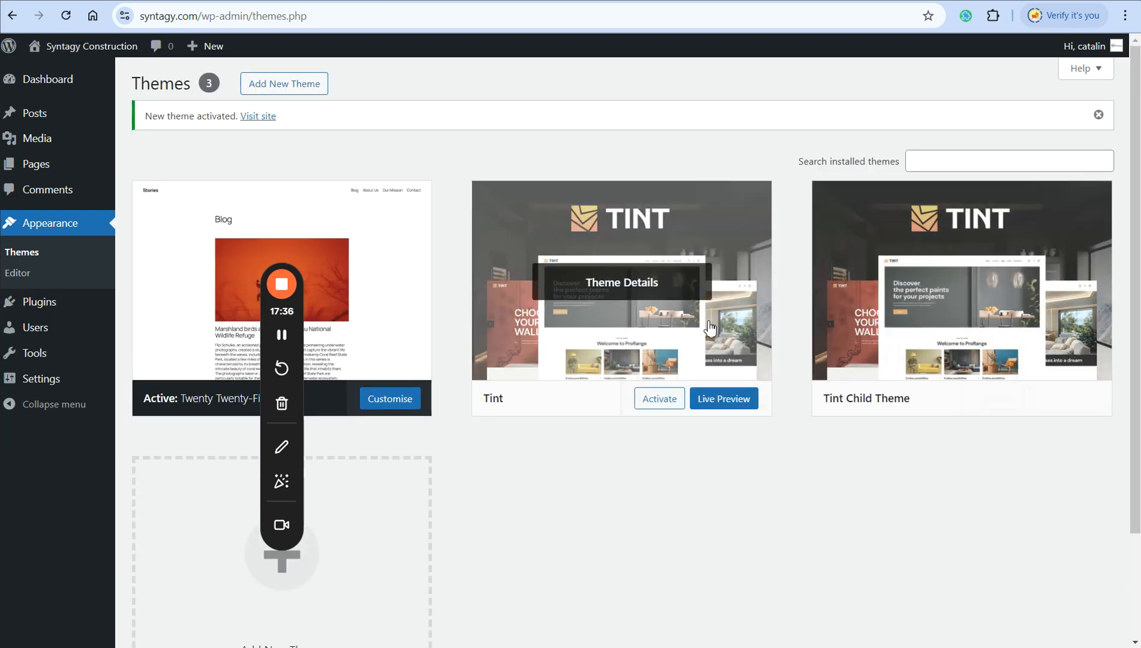
left_click(660, 398)
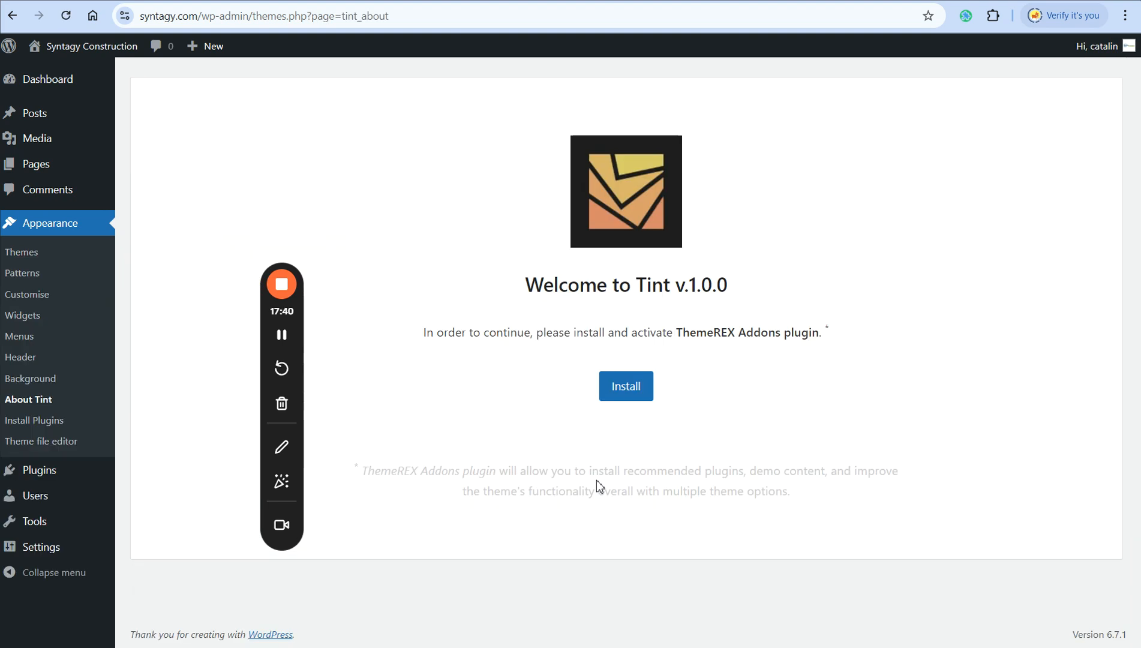
Open the Syntagy Construction front page in a new tab, look through it and return to the Tint welcome page.
left_click_drag(290, 312, 182, 242)
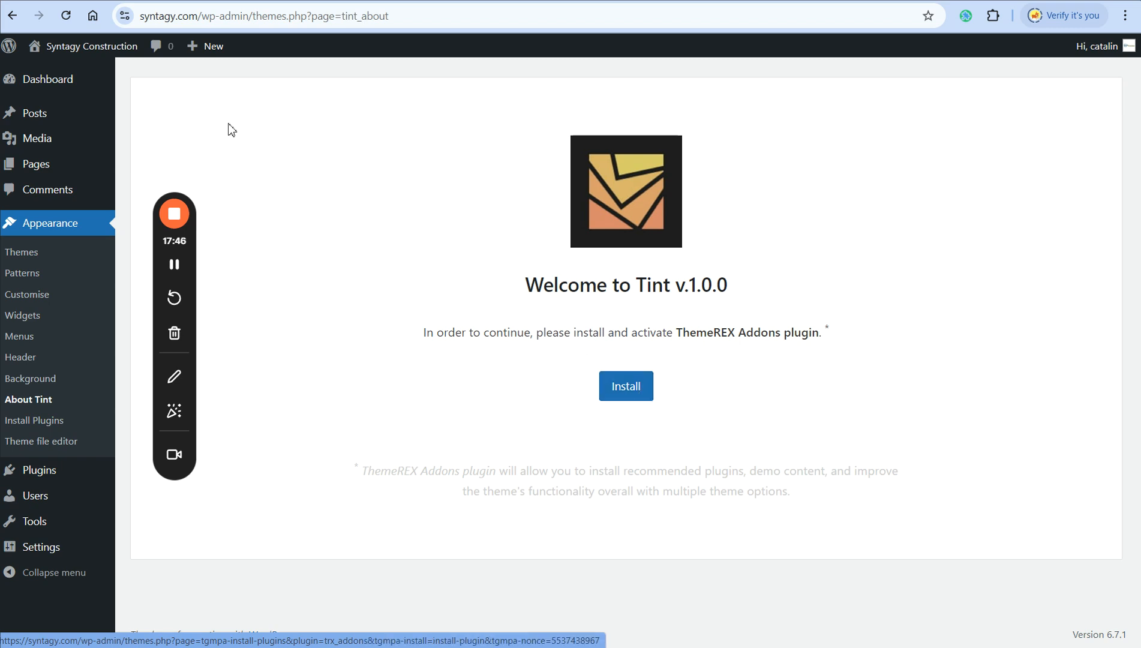
mouse_move(86, 59)
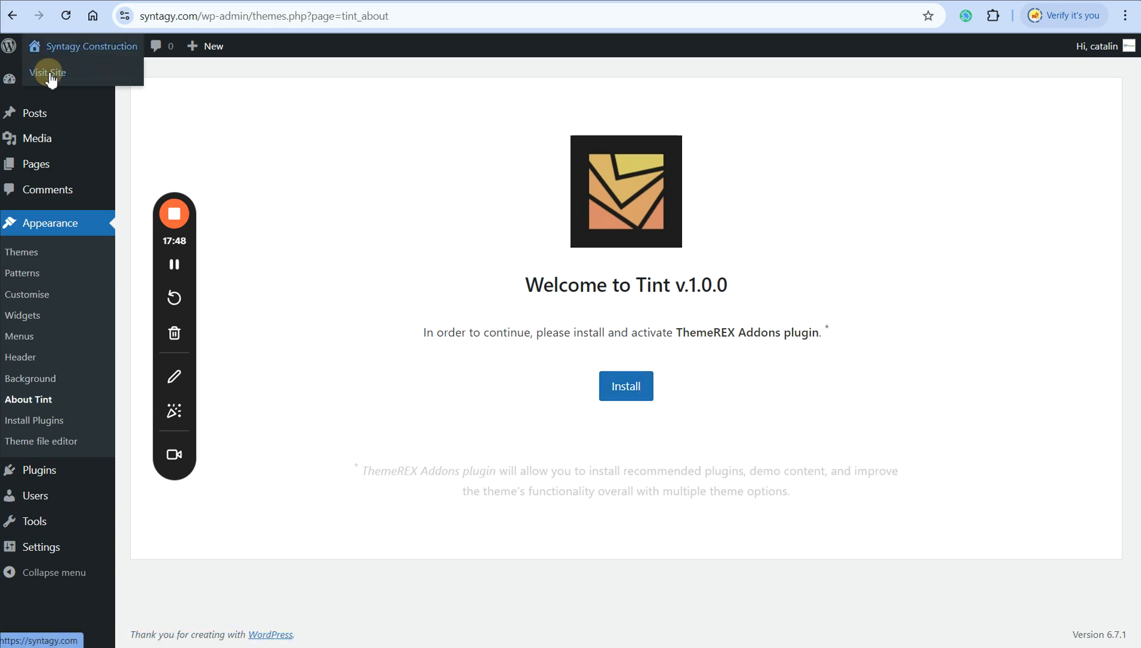
left_click(747, 1)
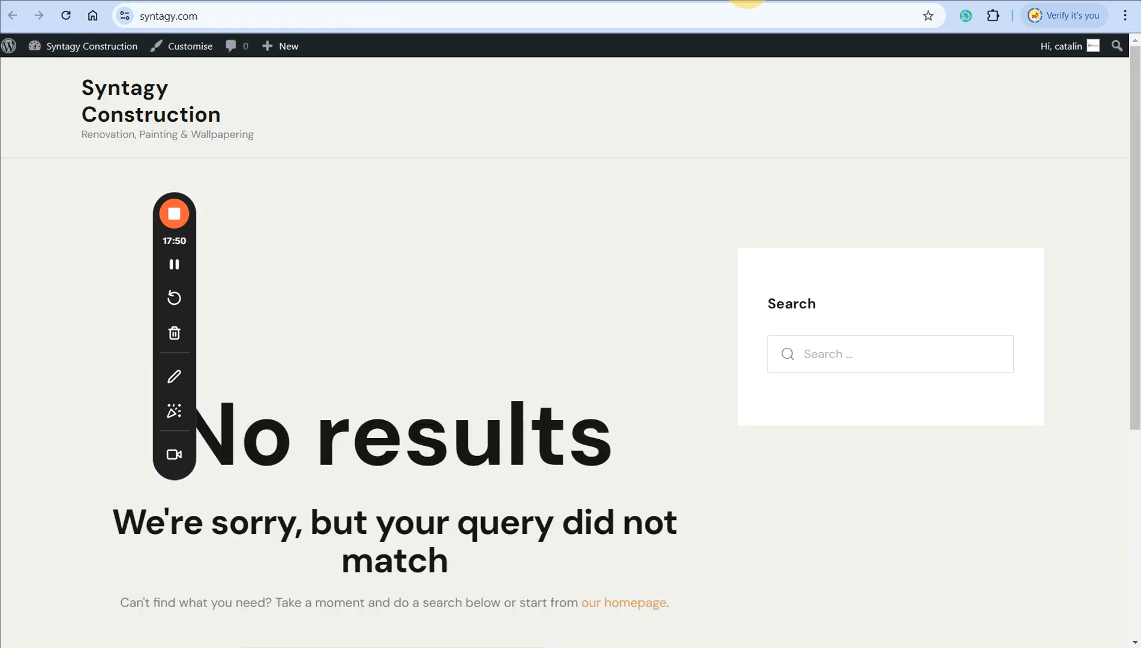
scroll(469, 287, "down", 5)
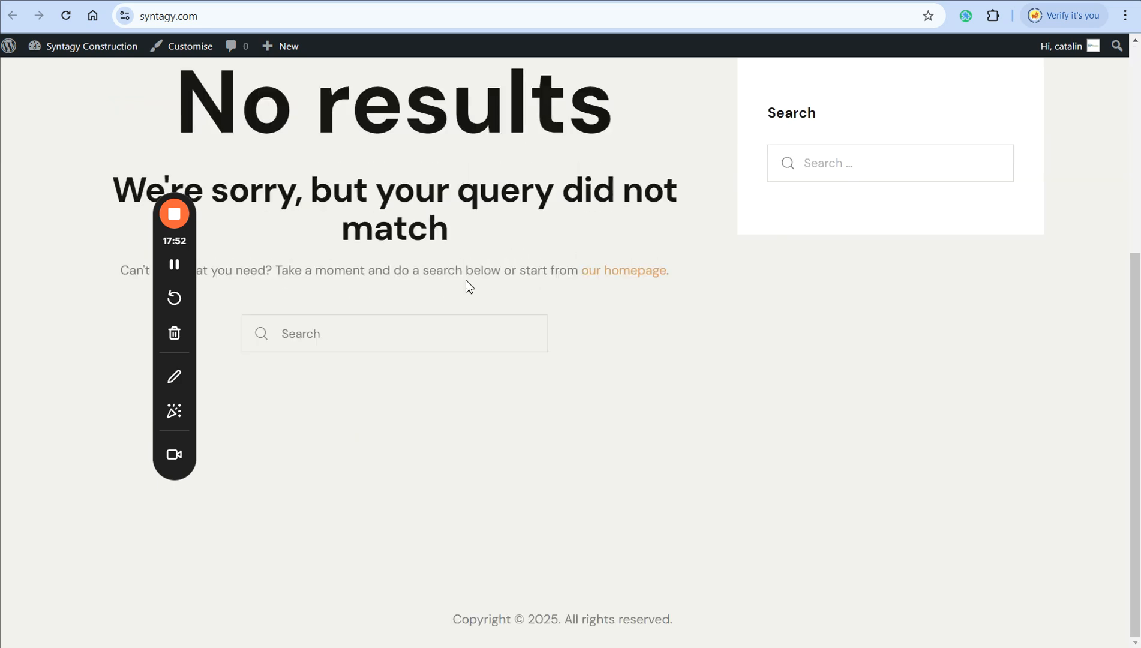
scroll(469, 287, "up", 5)
left_click(635, 0)
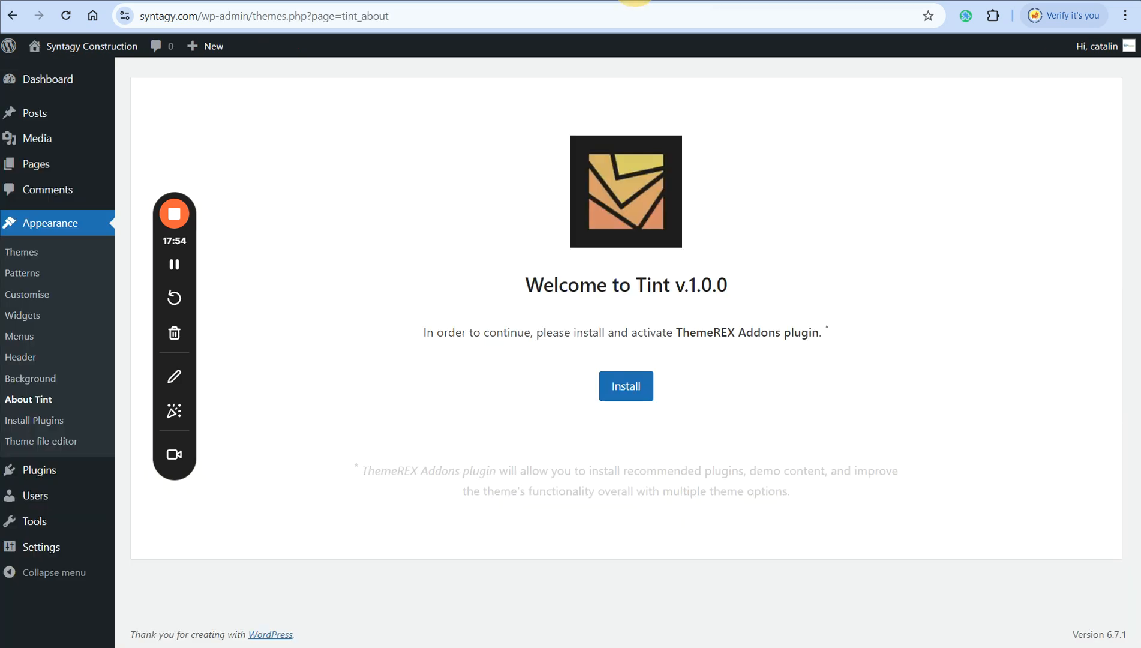
Install and activate the ThemeREX Addons plugin from the Tint welcome page and look over the theme dashboard.
left_click(634, 395)
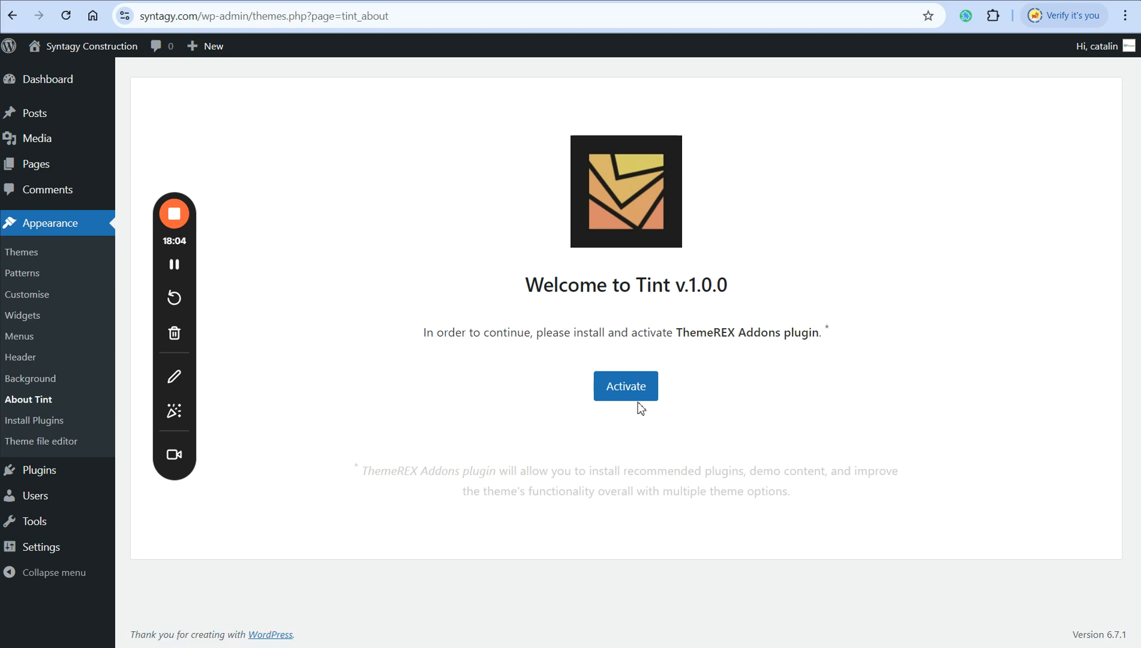
left_click(622, 387)
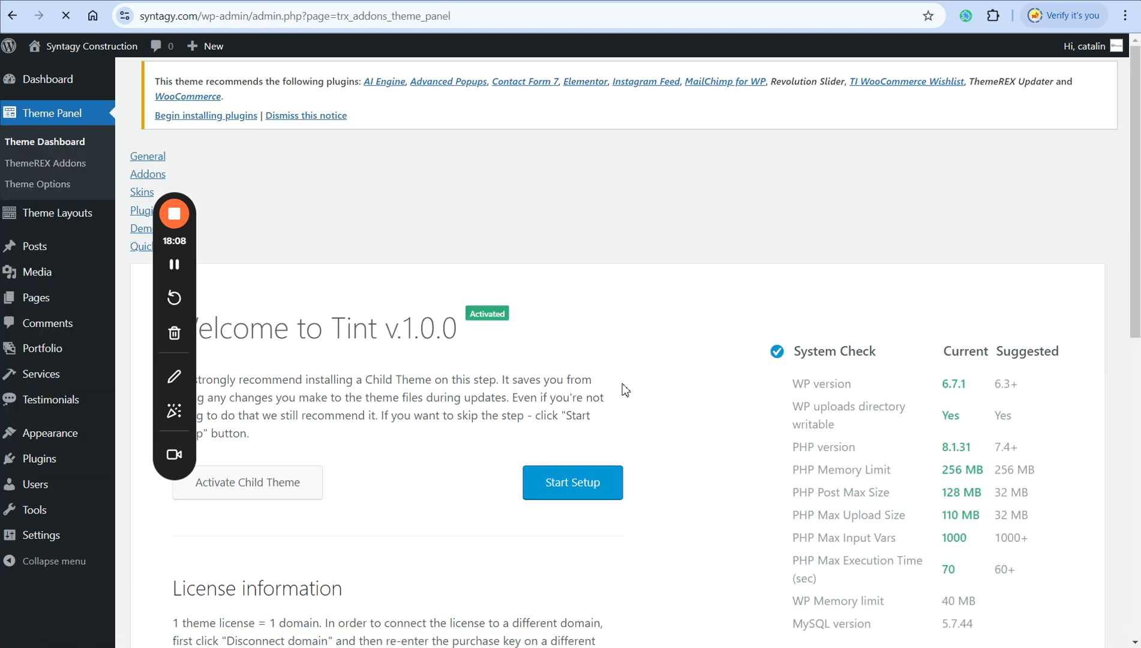
scroll(625, 390, "down", 2)
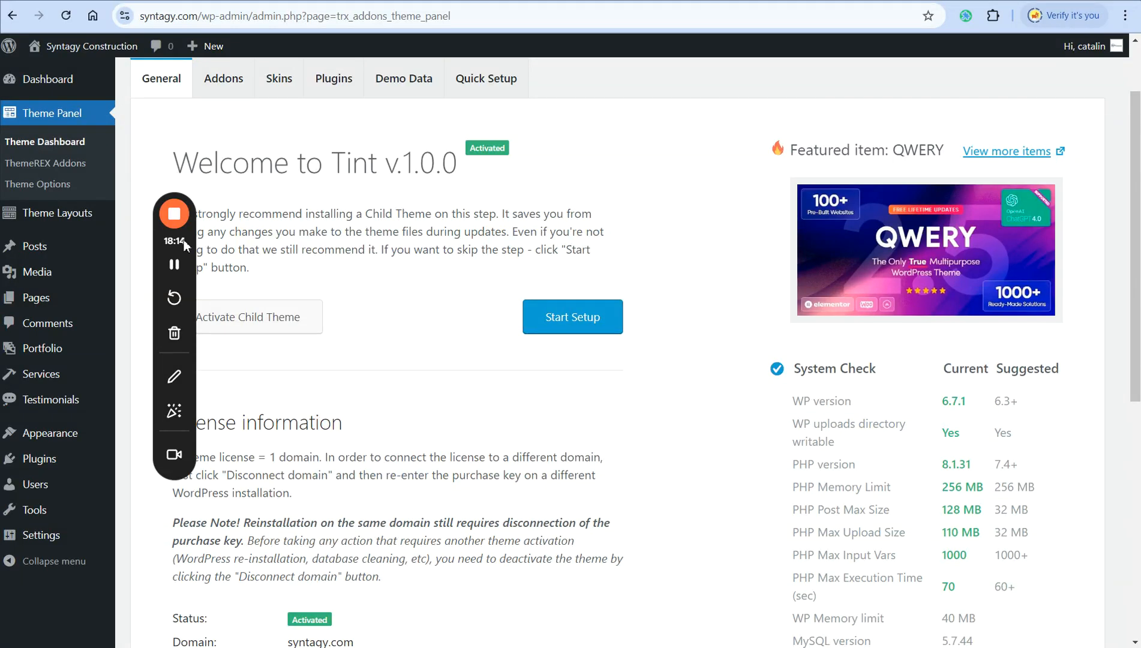
left_click_drag(184, 245, 58, 310)
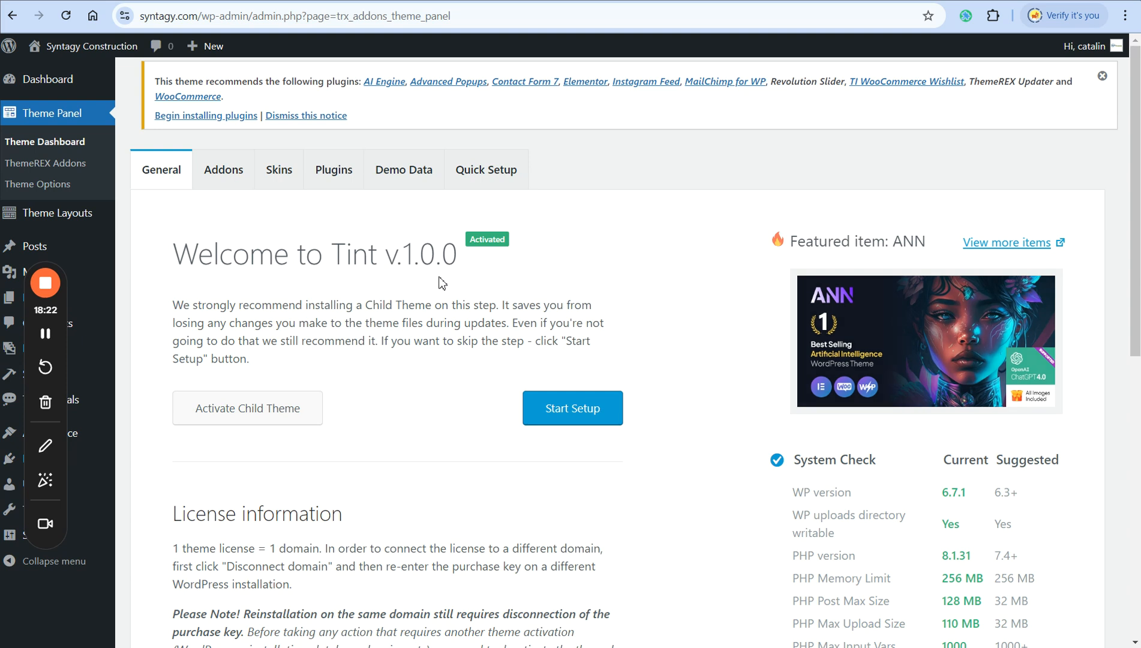
Start the theme's recommended plugin installation and bulk-install all the listed plugins.
left_click(231, 123)
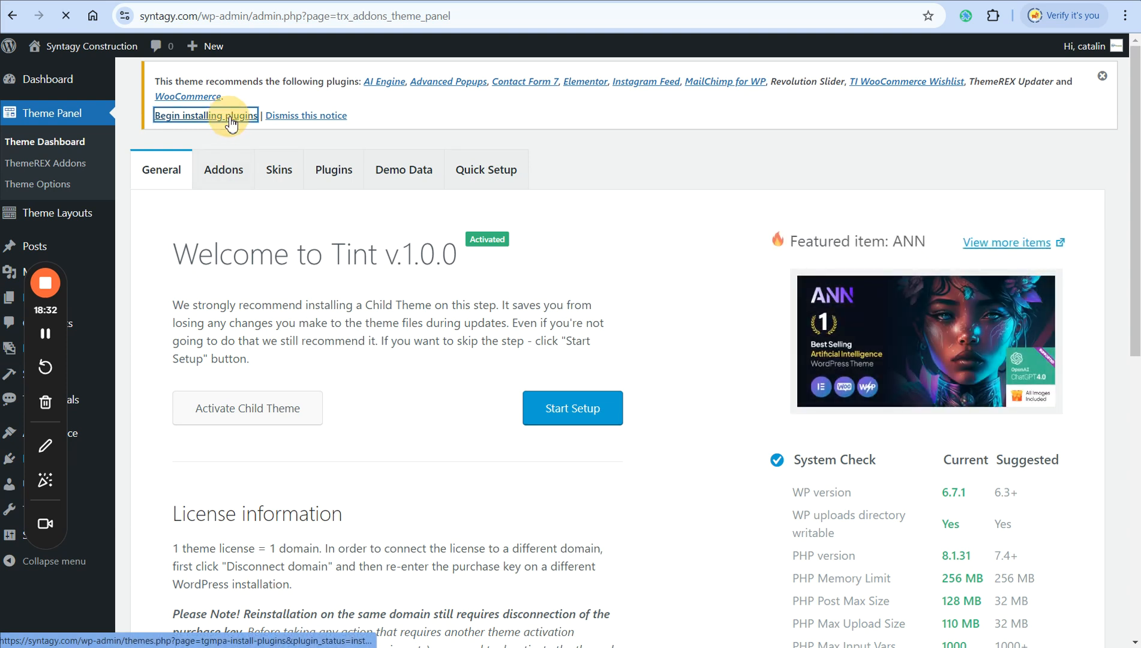
left_click(147, 167)
left_click(196, 155)
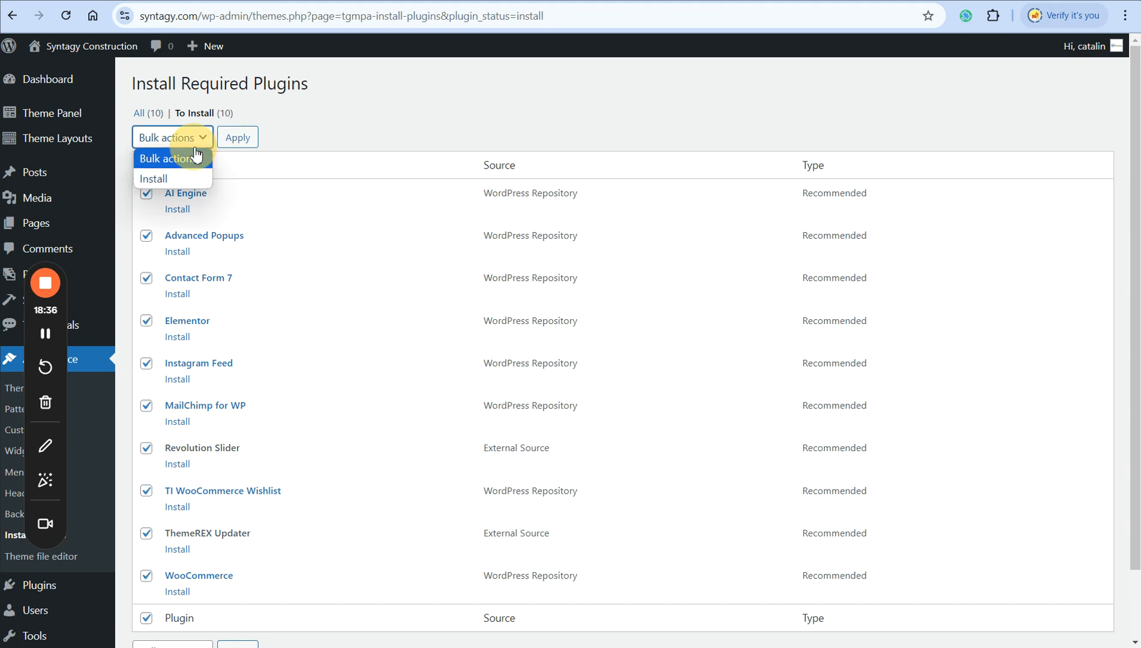
left_click(171, 178)
left_click(237, 138)
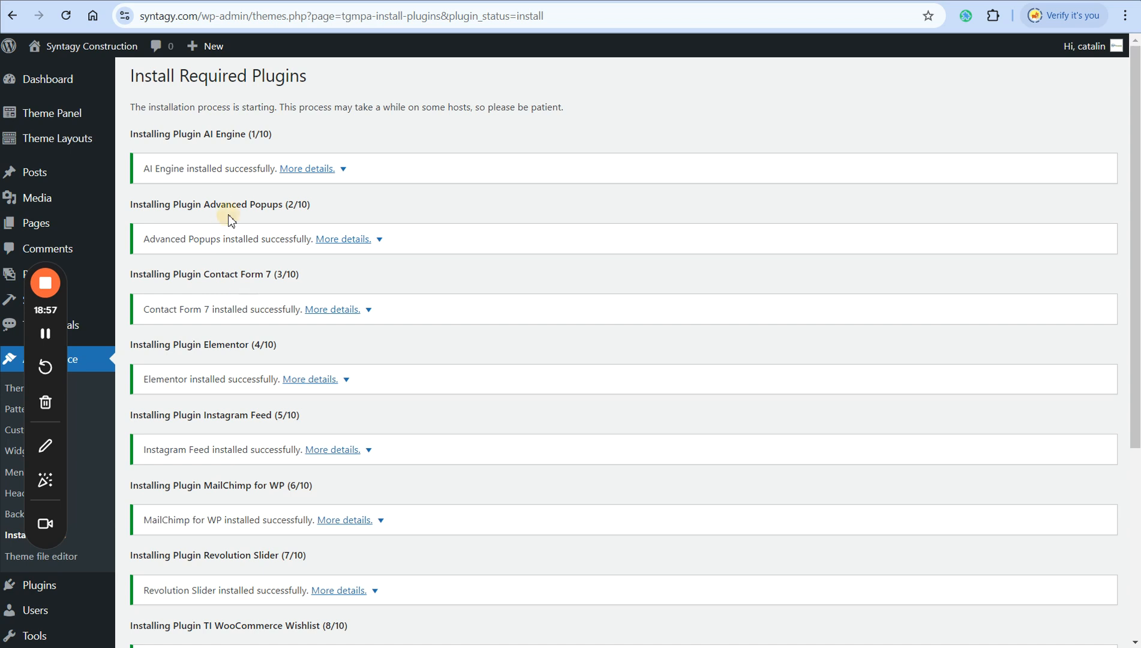
From the dashboard notice, bulk-activate all the recommended plugins and activate TI WooCommerce Wishlist separately.
left_click(51, 81)
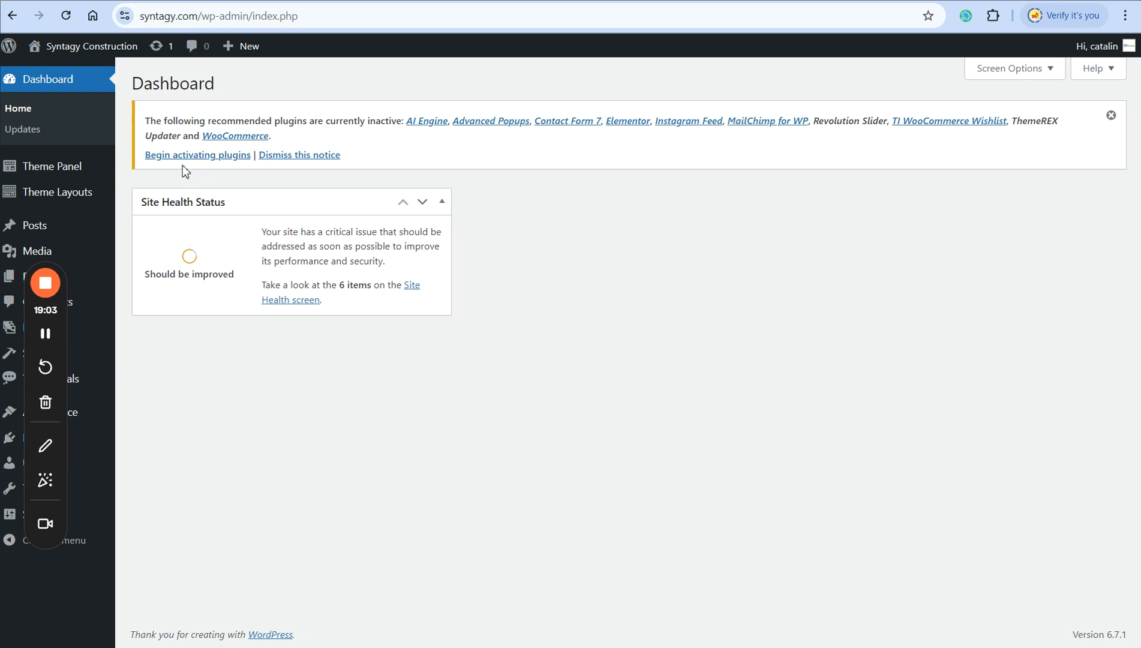
left_click(211, 156)
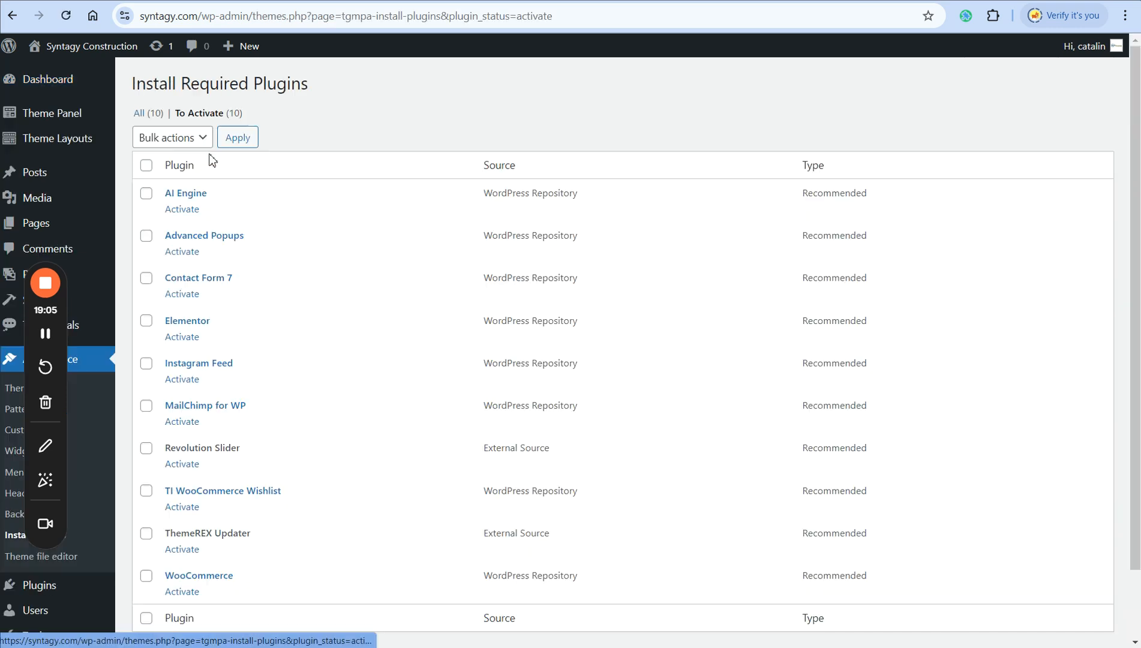
left_click(147, 166)
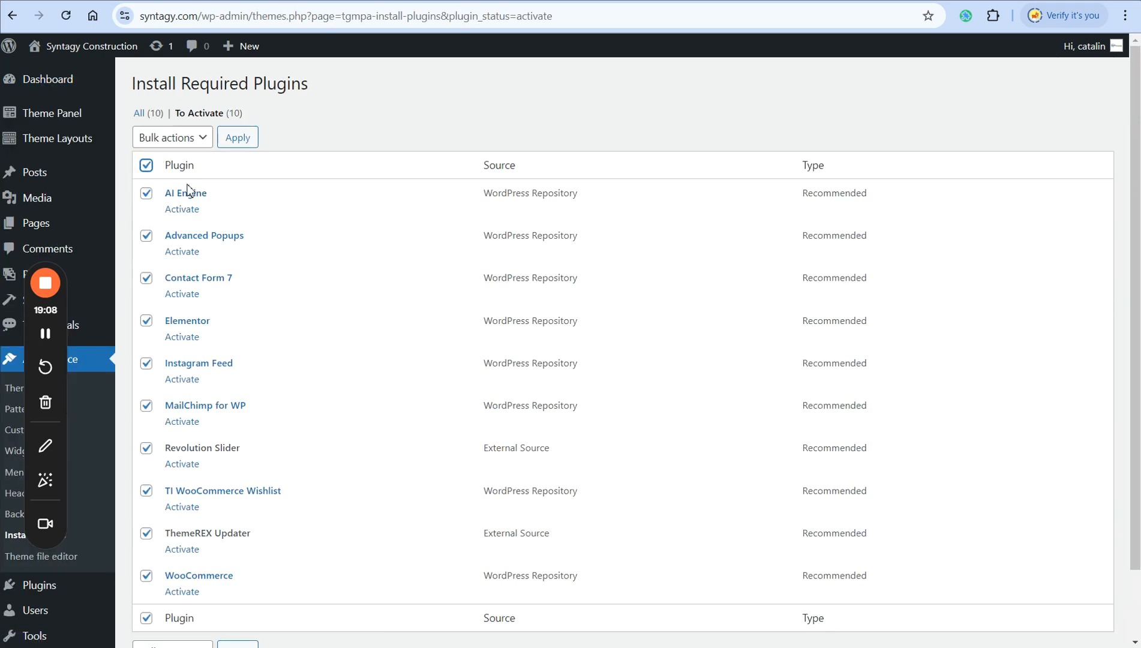
left_click(200, 139)
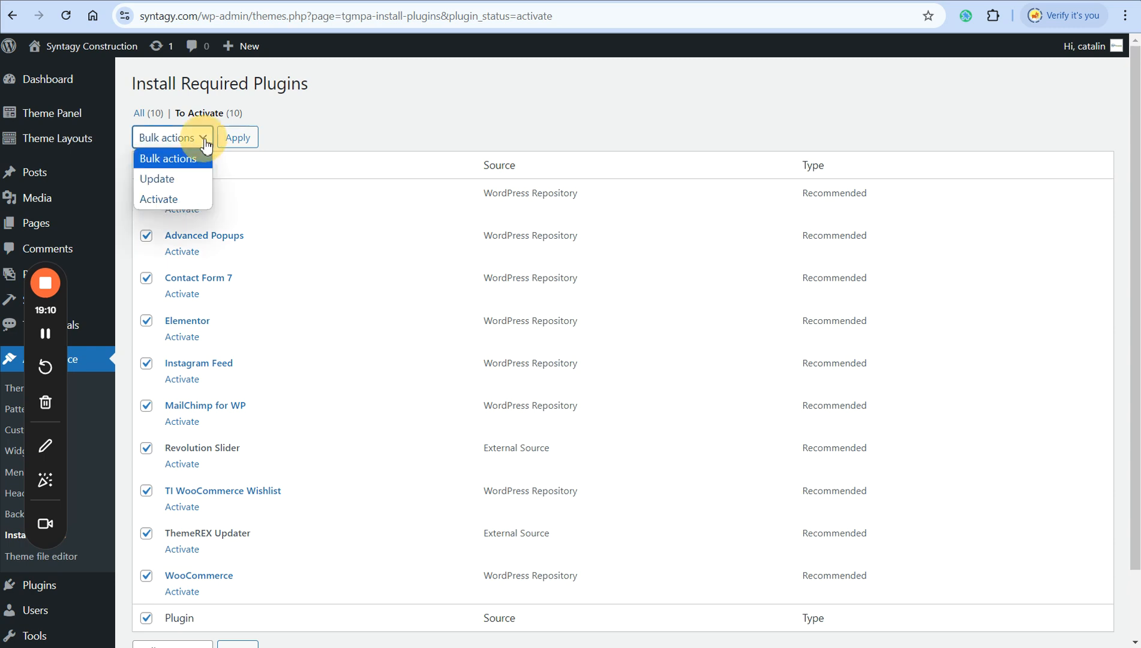
left_click(176, 198)
left_click(251, 137)
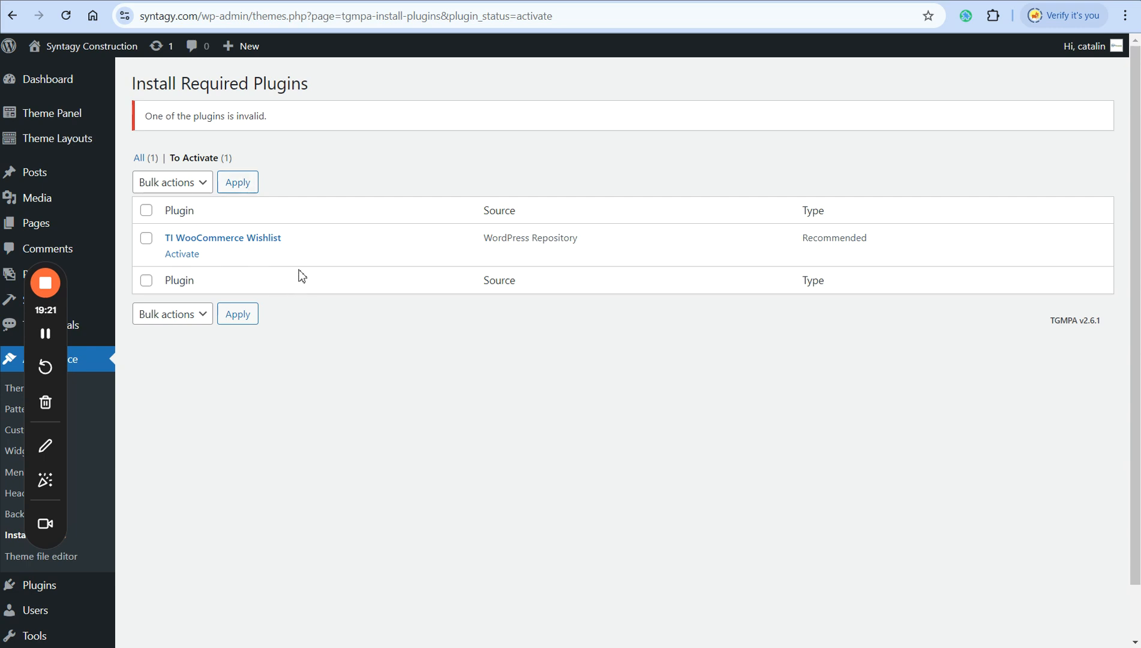
left_click(184, 254)
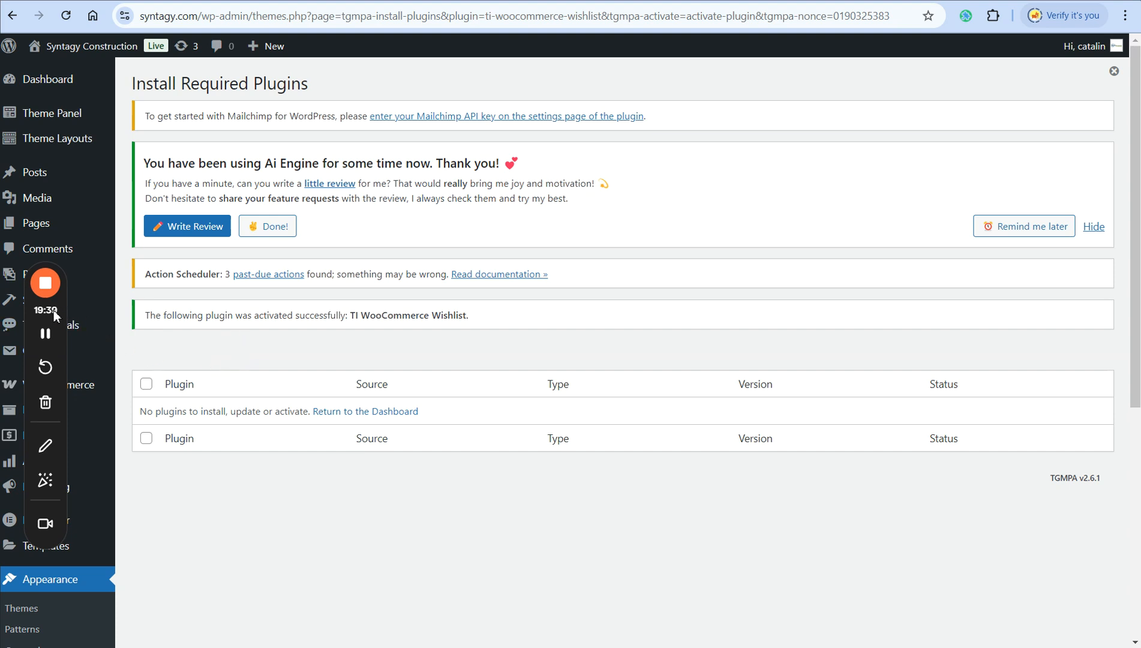
left_click_drag(47, 310, 455, 337)
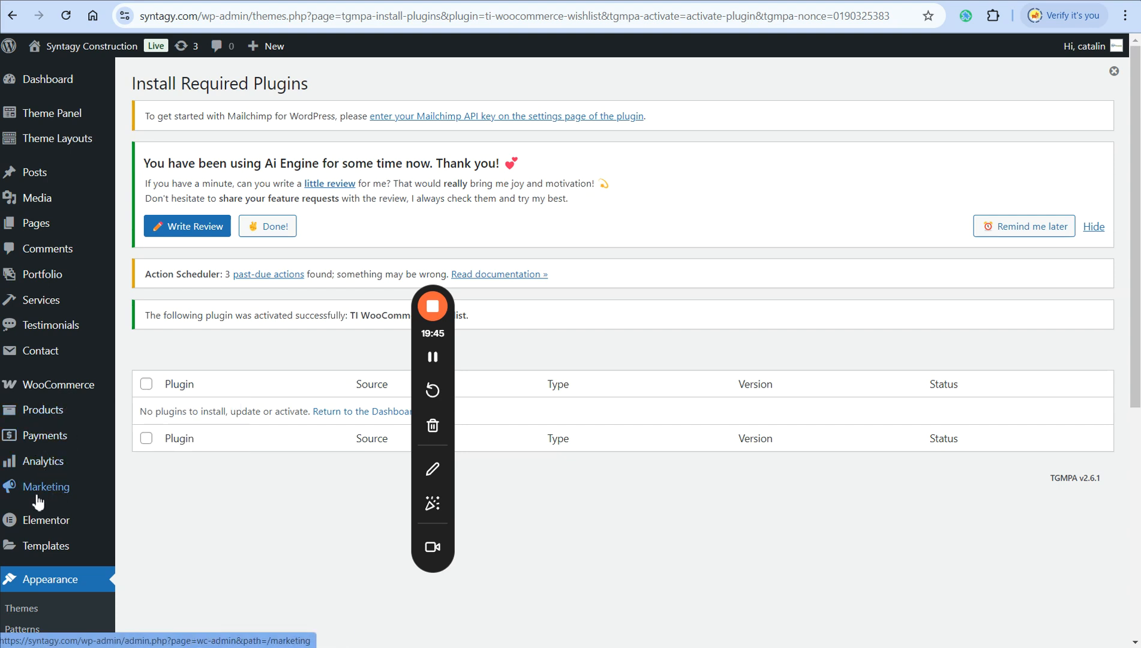
Open the list of installed plugins and review all the active plugins down to WooCommerce.
mouse_move(56, 357)
scroll(55, 357, "down", 2)
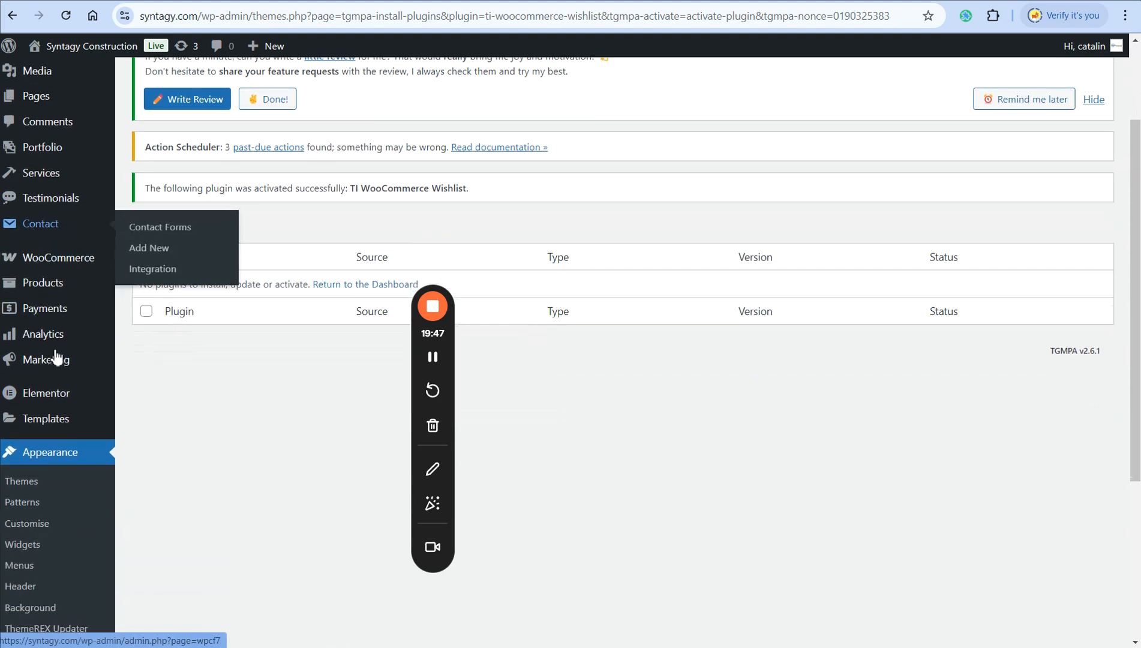
mouse_move(46, 416)
scroll(47, 415, "down", 4)
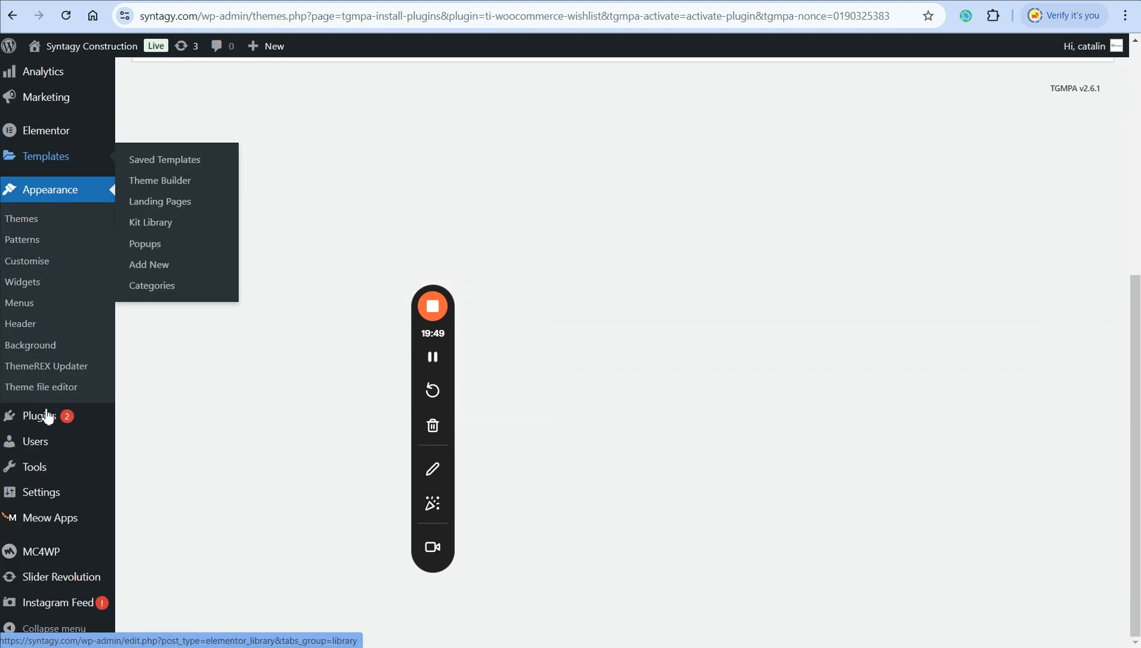
left_click(50, 420)
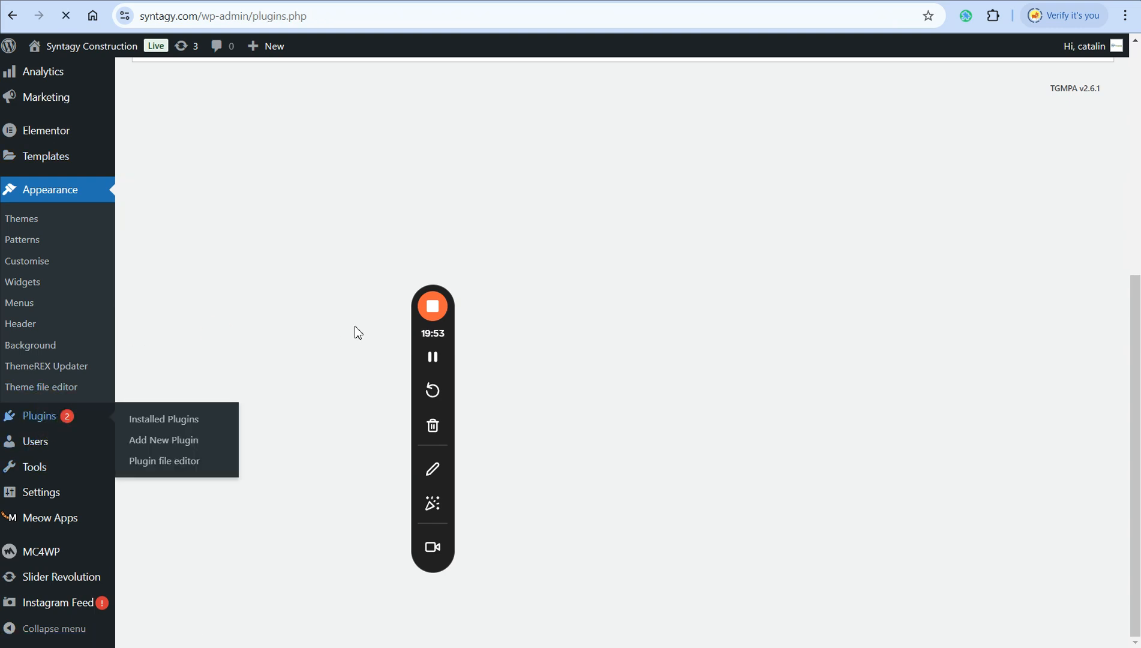
scroll(357, 332, "down", 5)
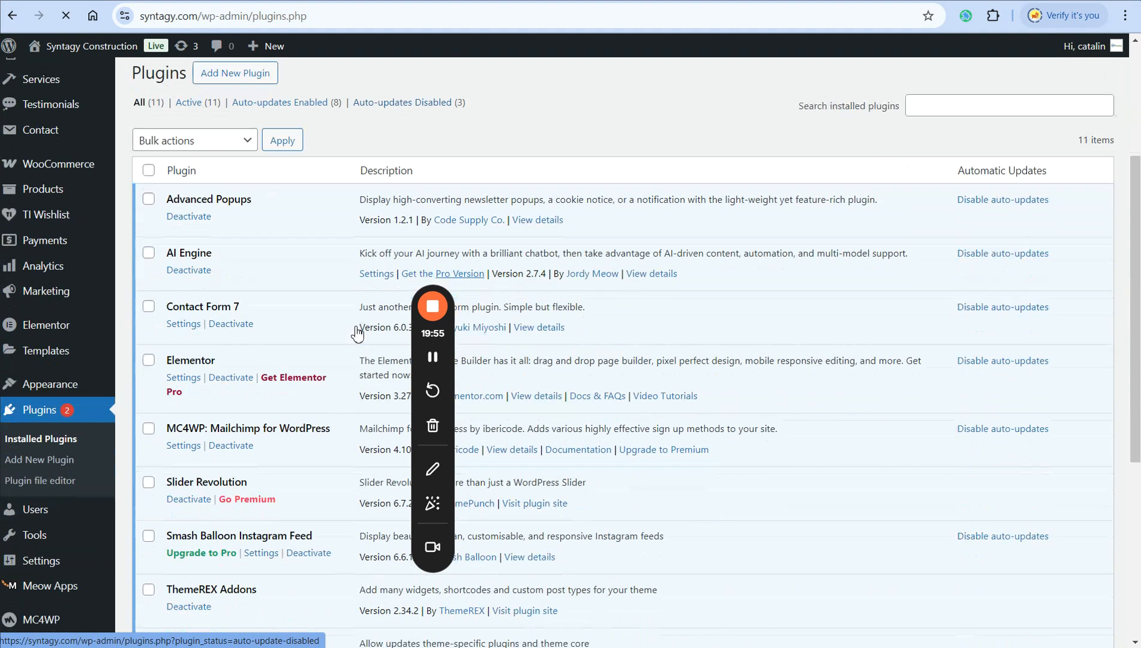
scroll(357, 332, "down", 3)
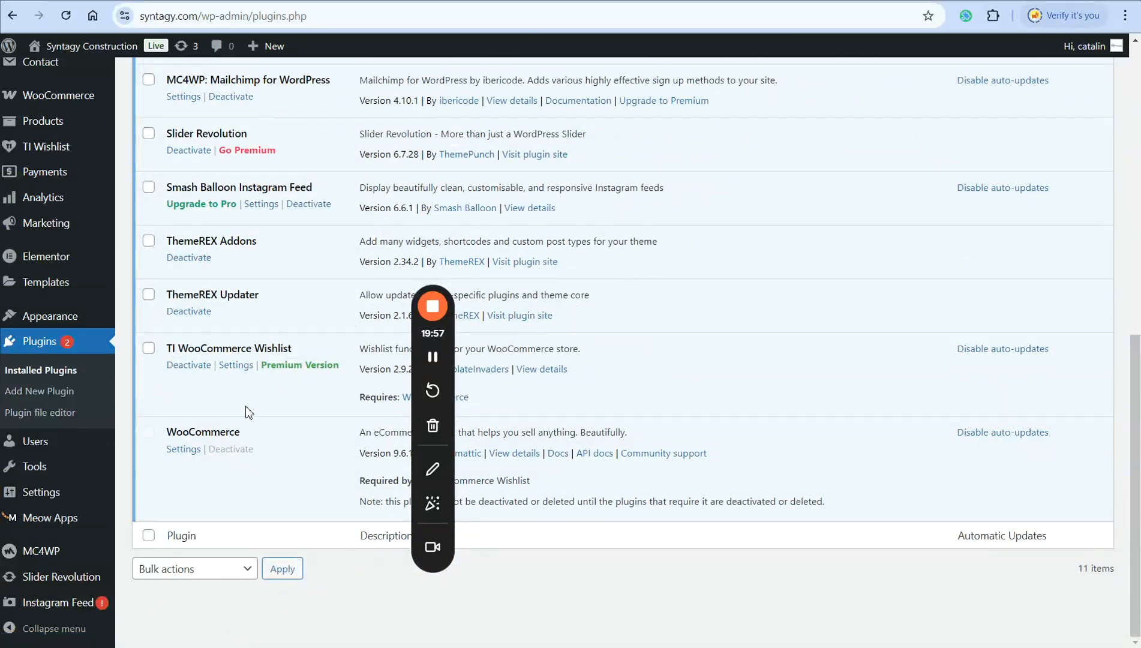
scroll(298, 423, "up", 9)
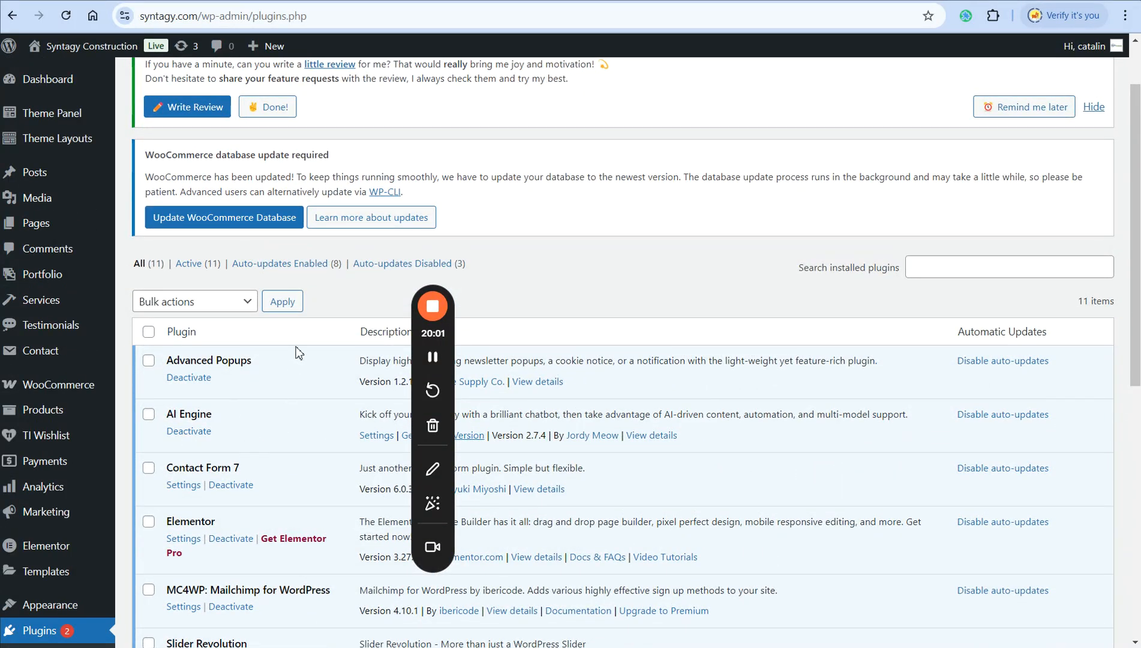
left_click(364, 293)
left_click_drag(437, 339, 740, 242)
left_click(564, 287)
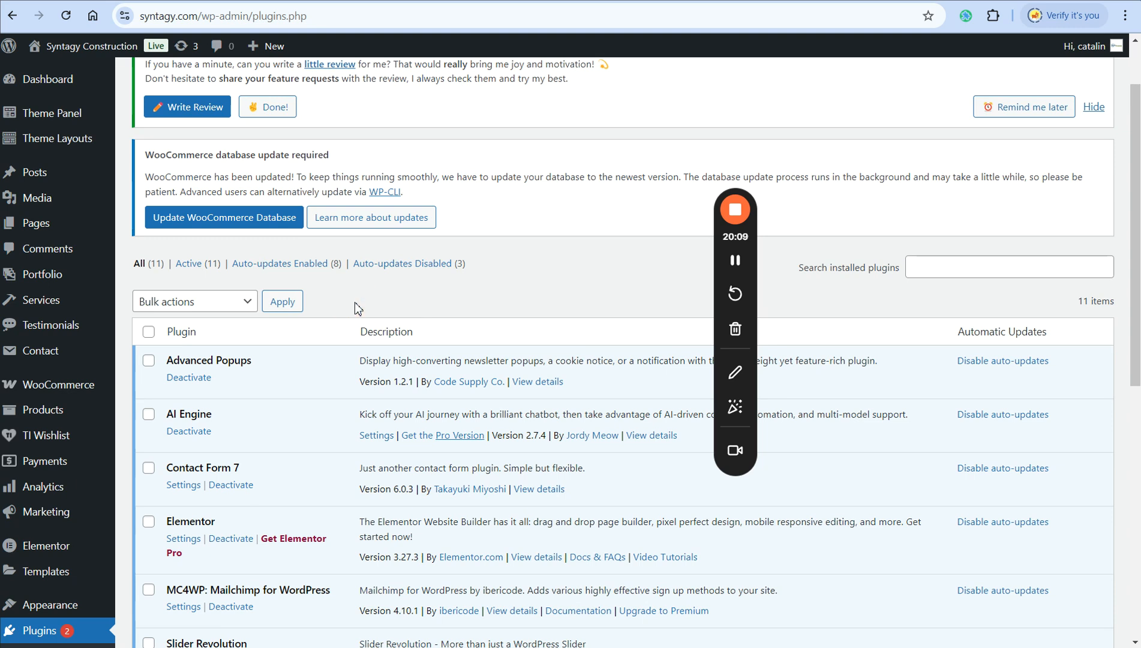
Run the required WooCommerce database update and hide the Ai Engine review notice on the WooCommerce settings page.
scroll(339, 303, "up", 2)
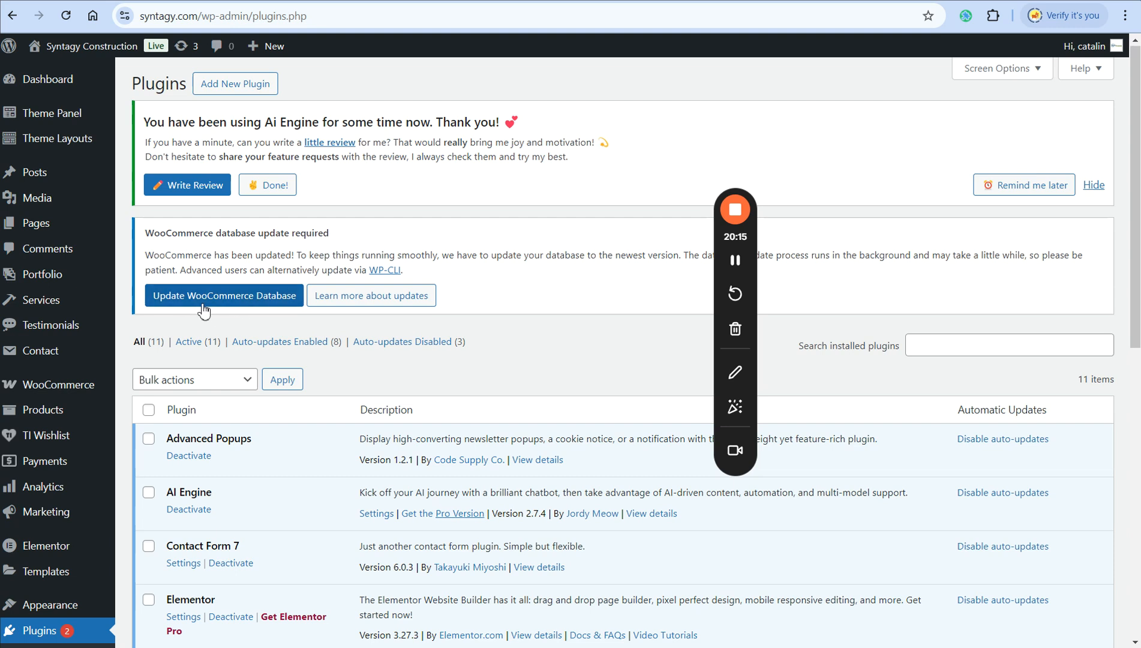
left_click(277, 301)
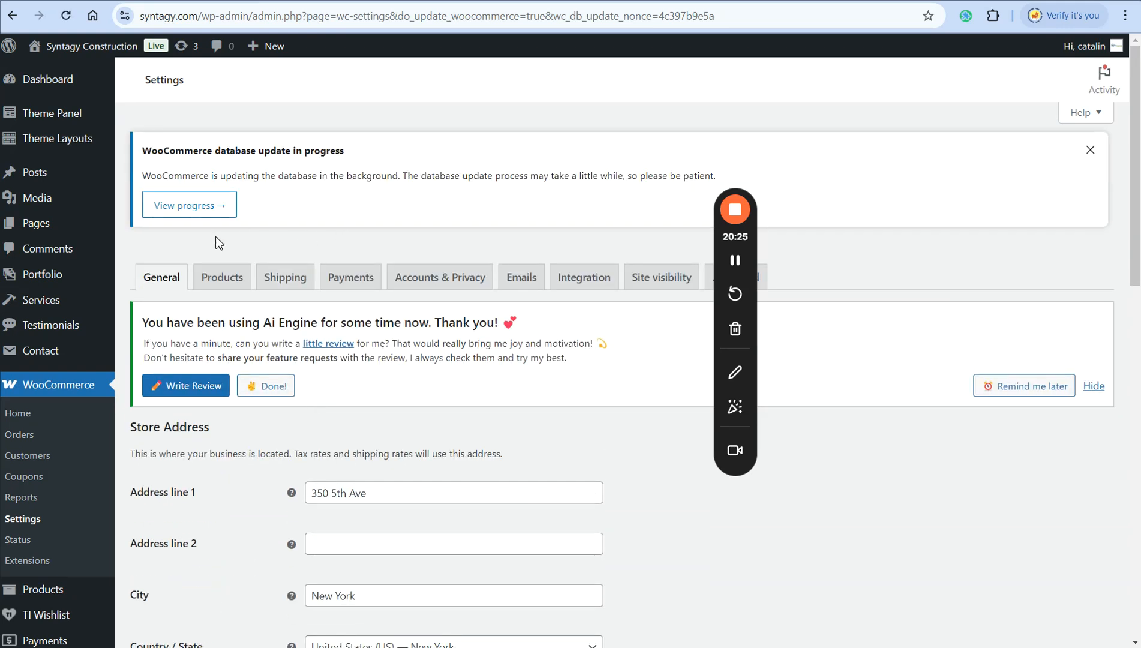
left_click(1099, 392)
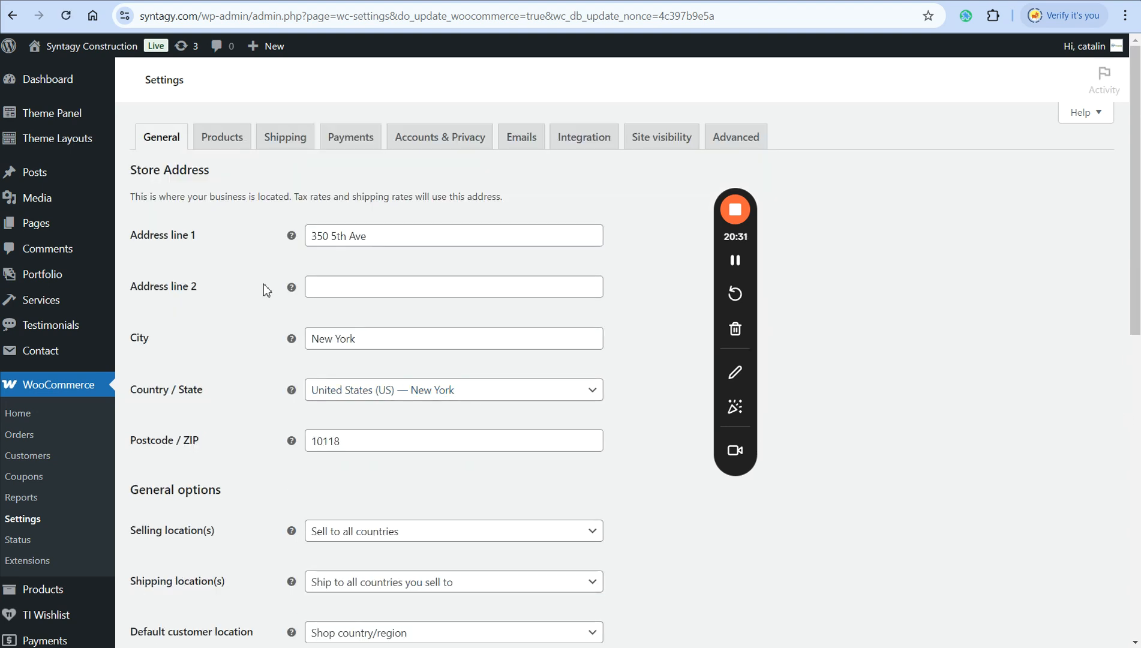
Check the WordPress updates page from the dashboard and open the Tint theme dashboard.
left_click(61, 82)
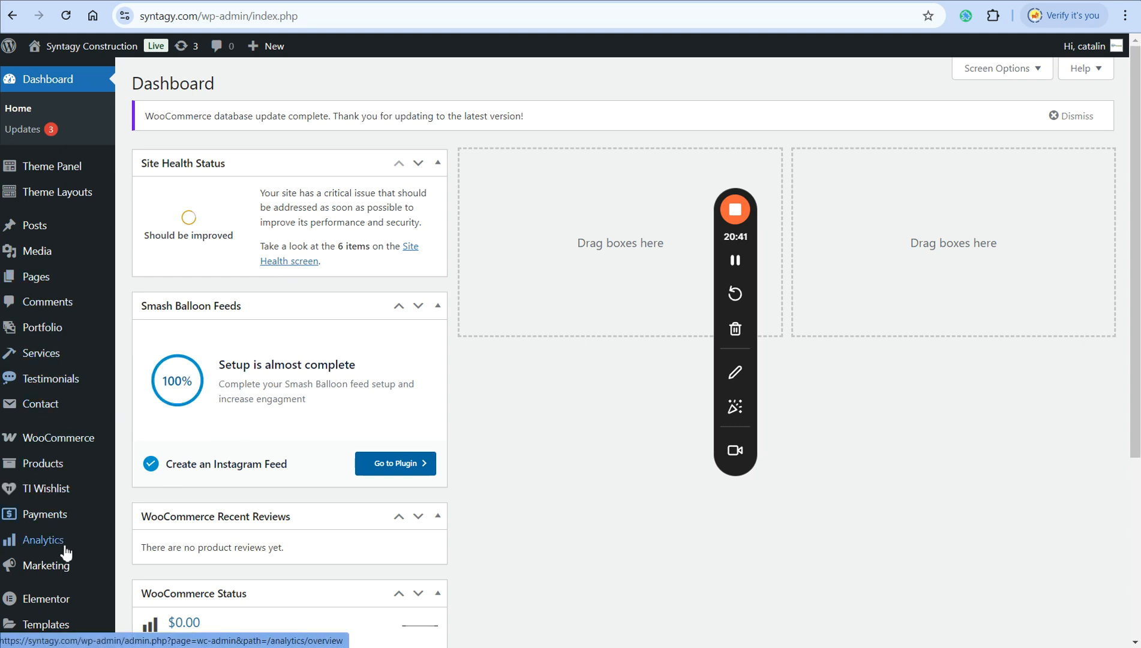
mouse_move(72, 175)
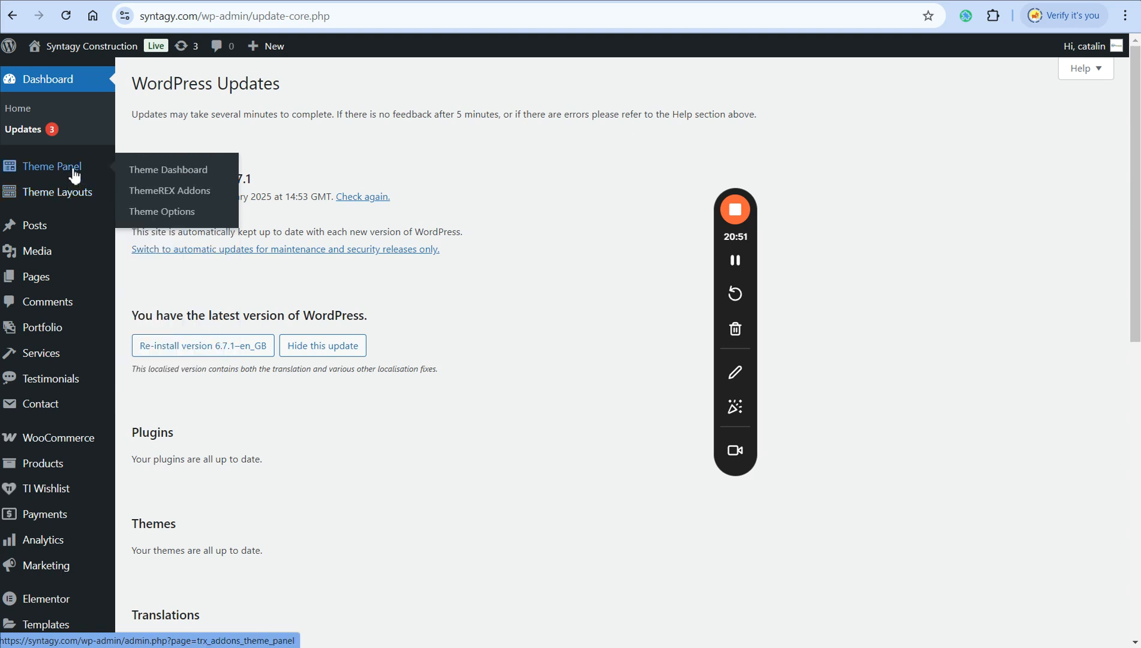
left_click(155, 171)
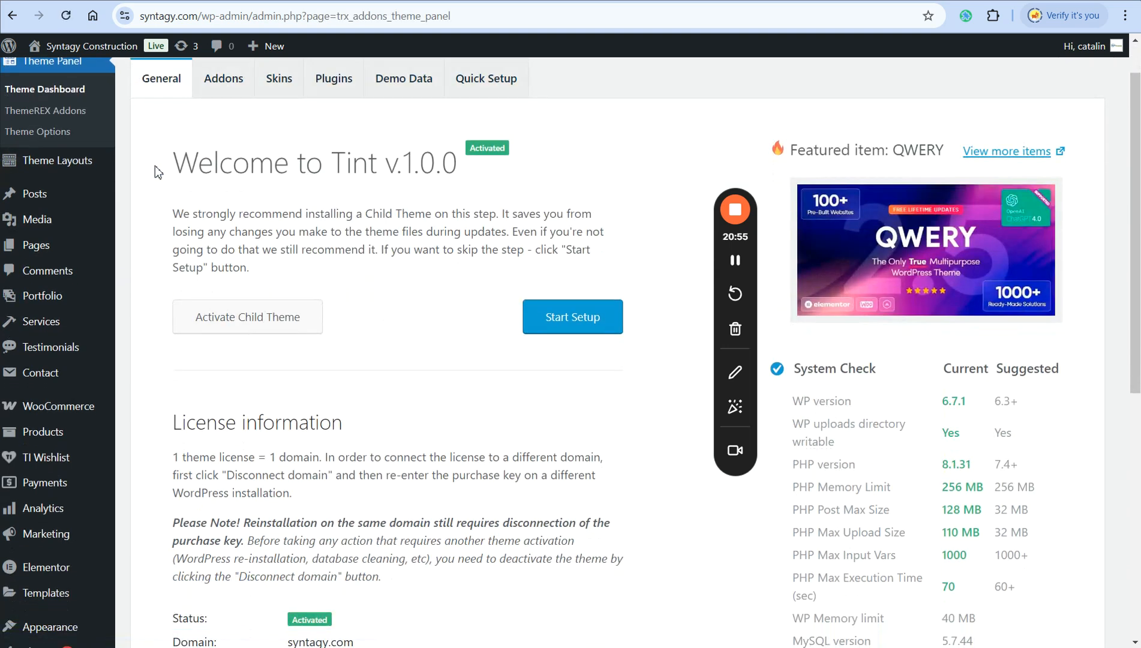
scroll(253, 246, "up", 1)
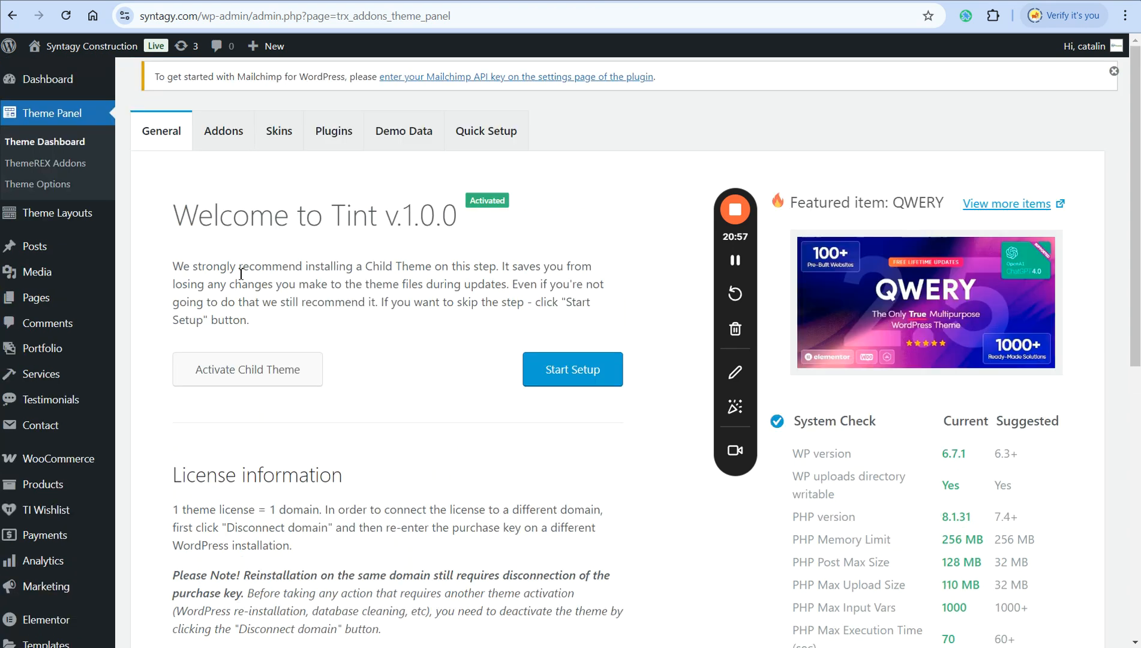
Choose the full demo data import for the Tint theme and accept the warning about erasing all old data.
left_click(413, 142)
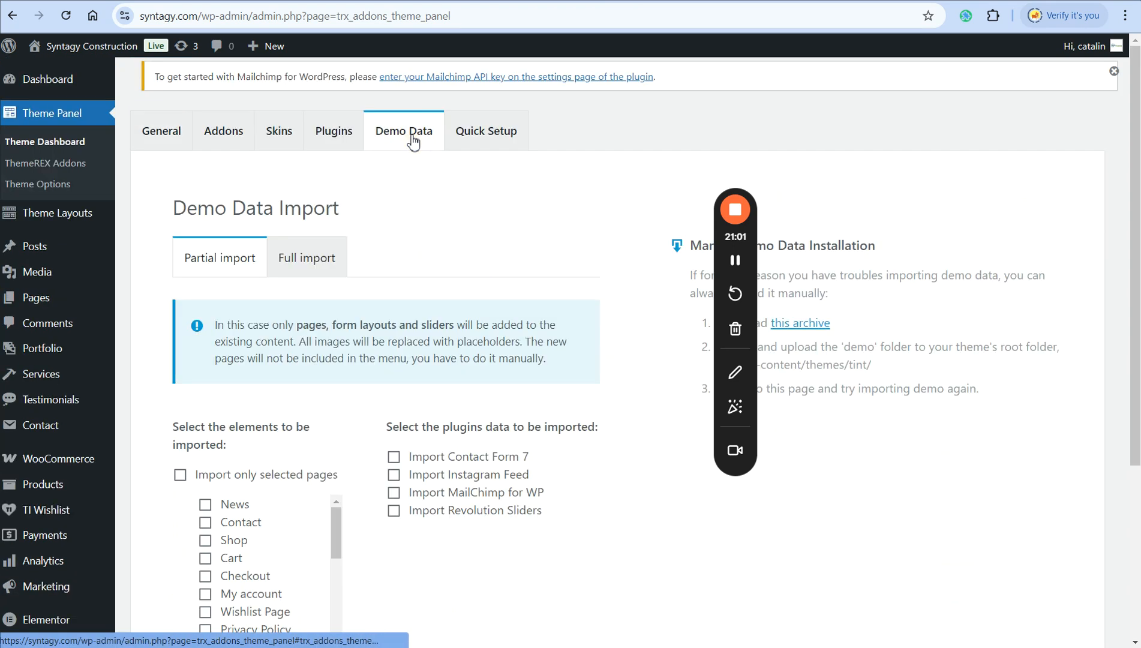
left_click(327, 262)
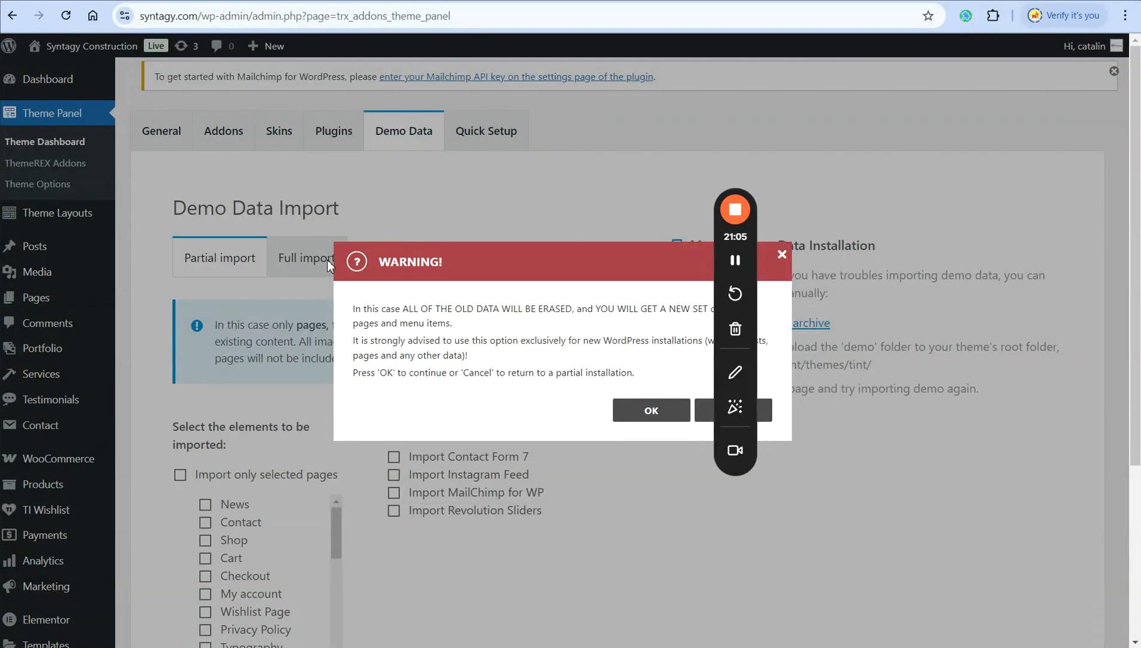
left_click_drag(742, 235, 72, 324)
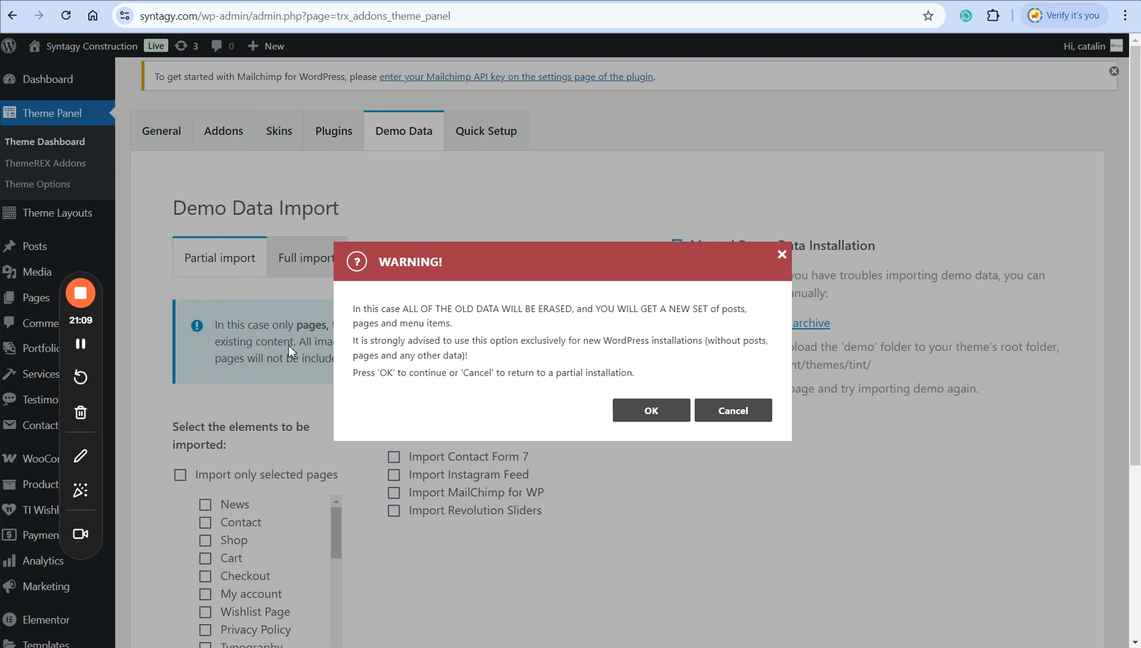
left_click(650, 406)
left_click(650, 409)
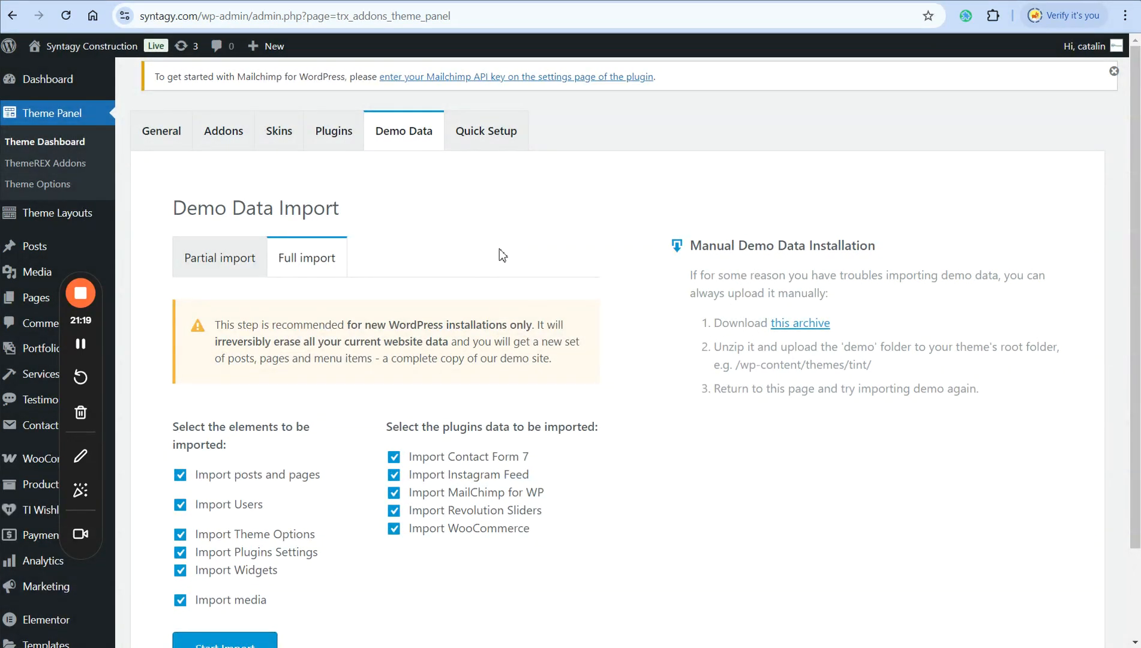
Start the full demo import with all elements, media and listed plugin data selected.
scroll(499, 249, "down", 3)
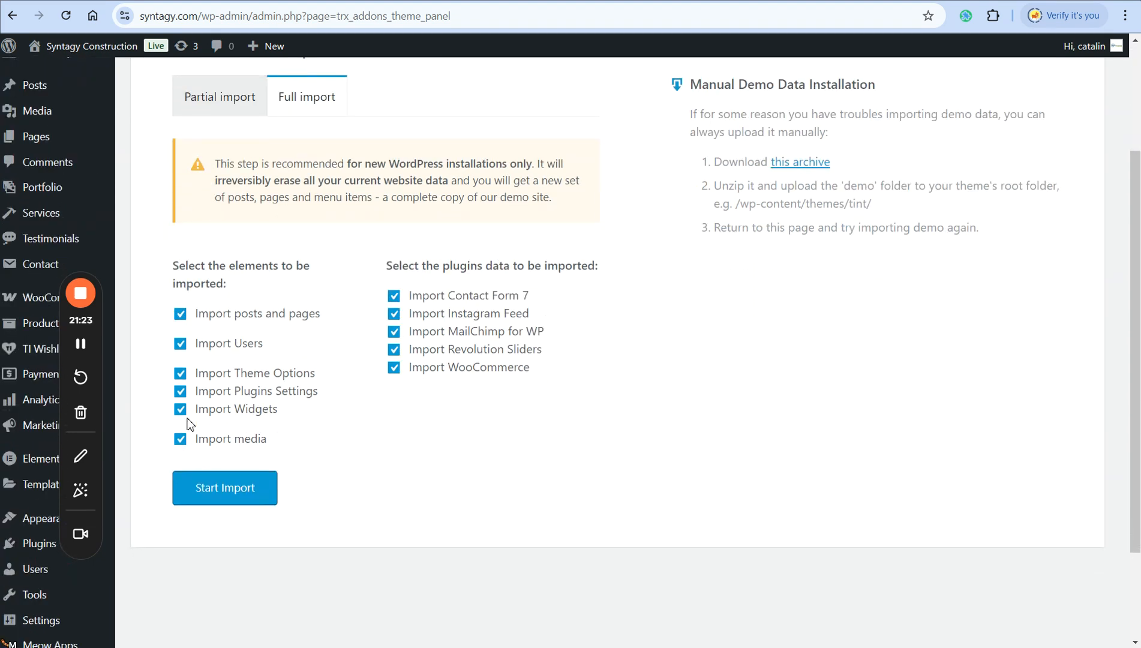
left_click(240, 494)
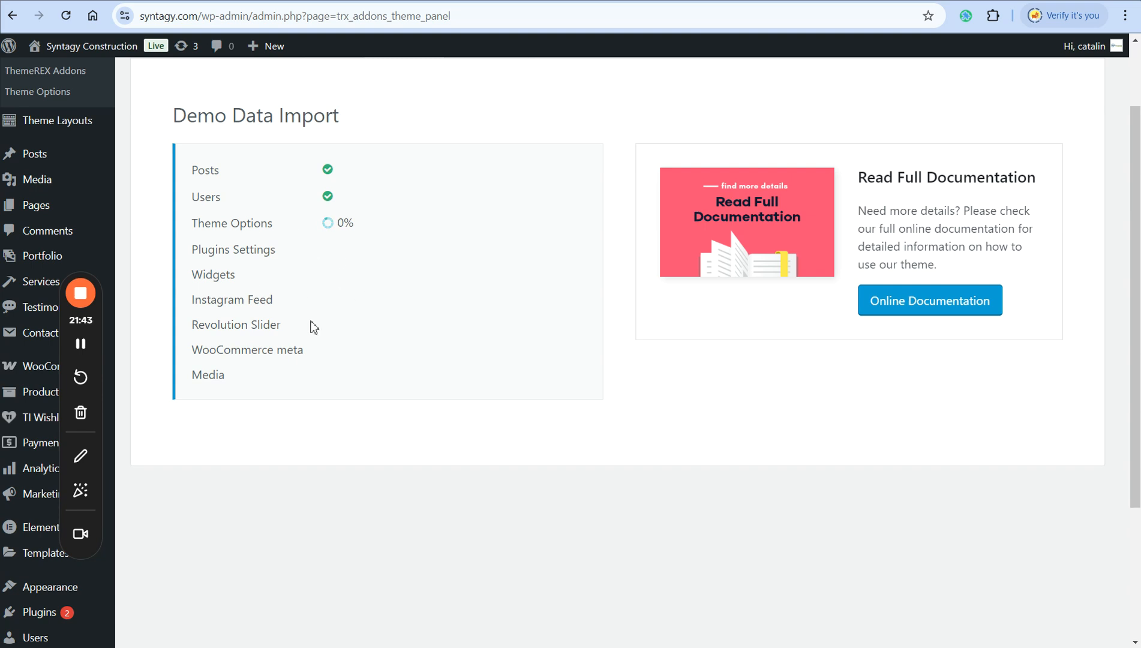
left_click_drag(90, 319, 589, 290)
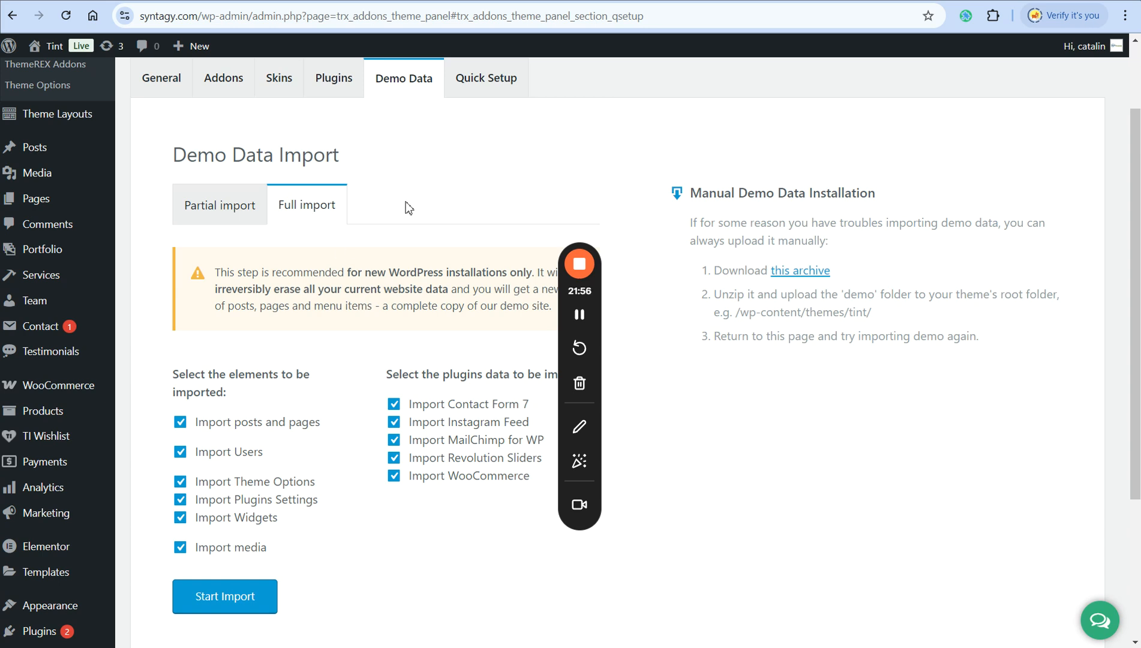
Visit the site's front page and dismiss the Instagram Feed issue notice and the newsletter subscription popup.
mouse_move(51, 45)
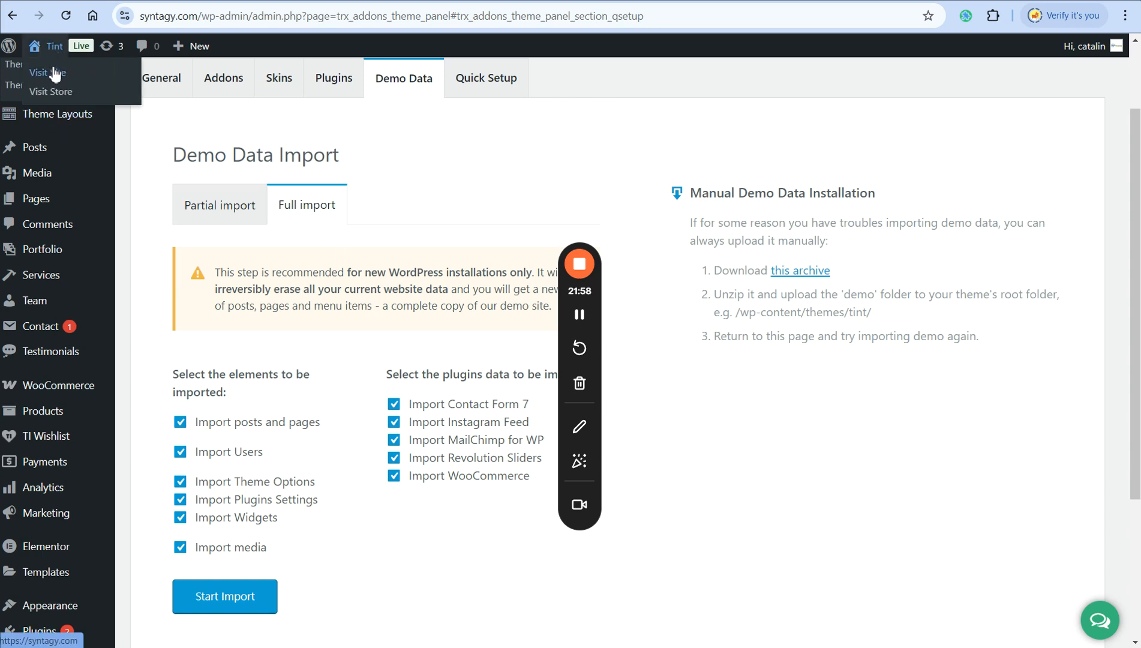
left_click(60, 73)
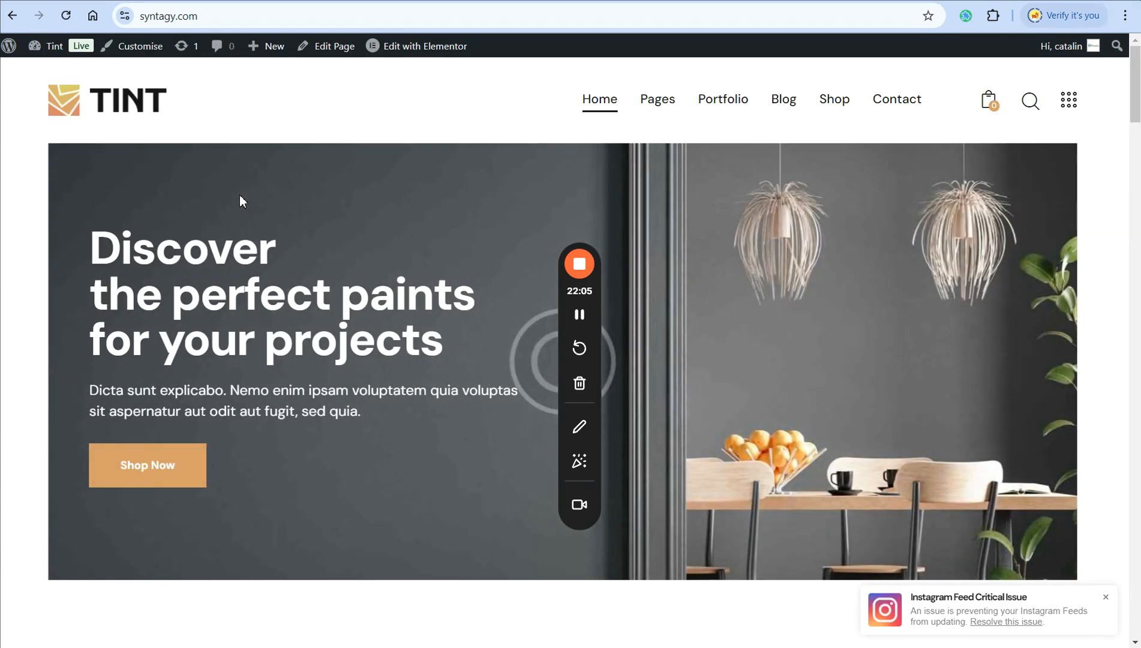
left_click(1107, 599)
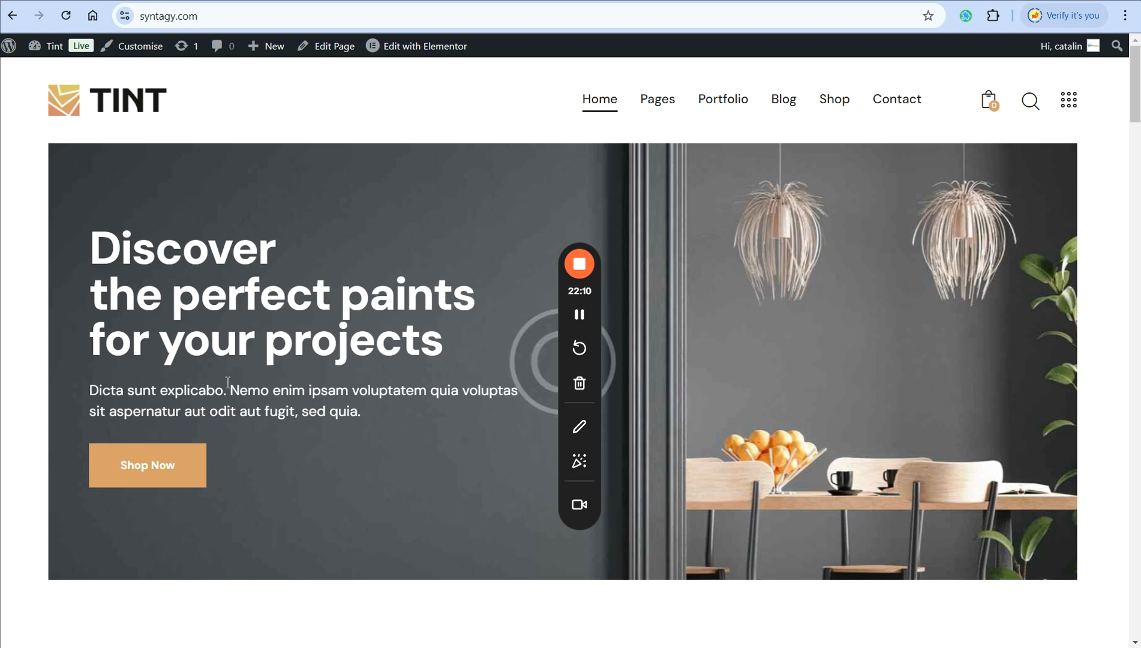
left_click(335, 115)
scroll(287, 329, "down", 8)
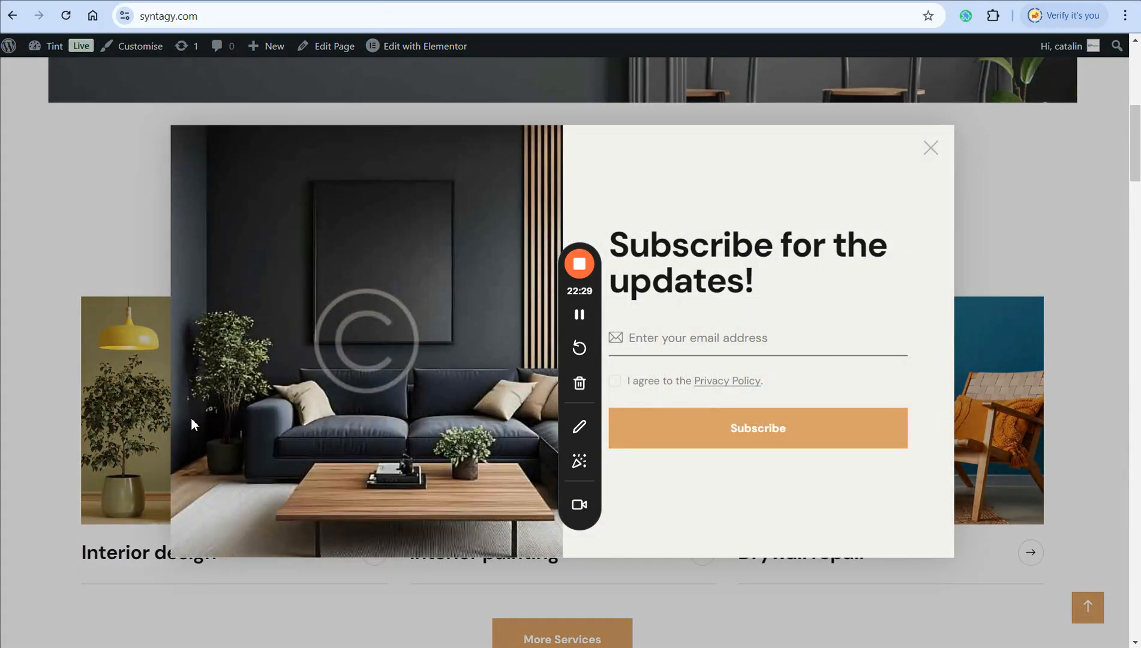
left_click(931, 148)
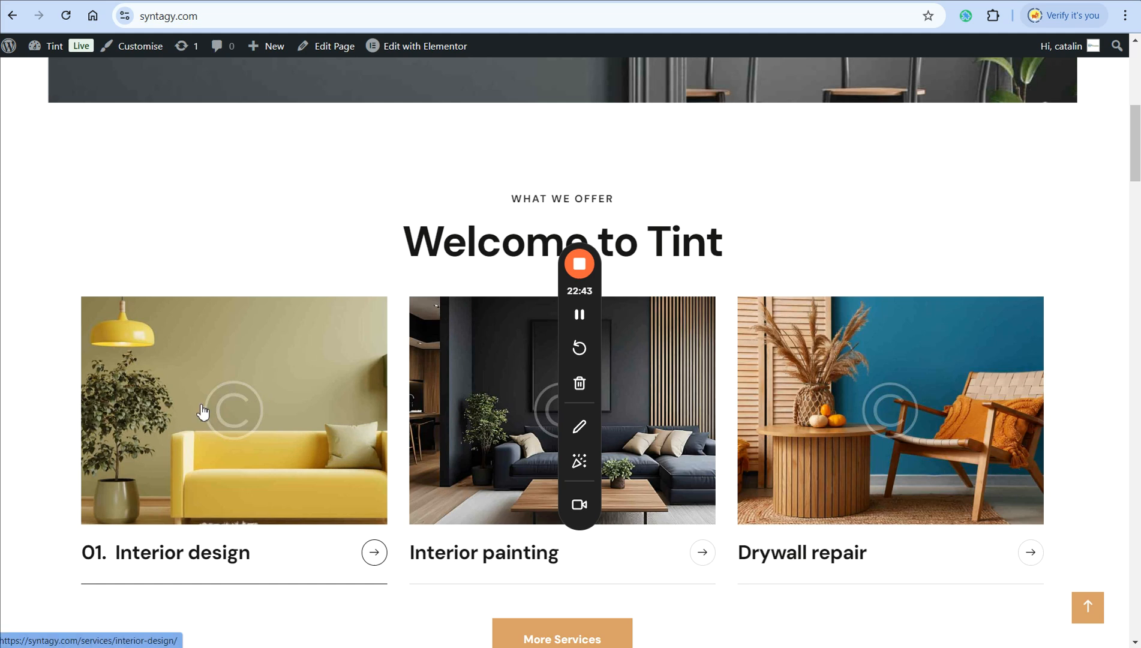
Look through the imported home page from the services section to the footer, briefly playing the promo video in the kitchen banner.
scroll(43, 442, "down", 8)
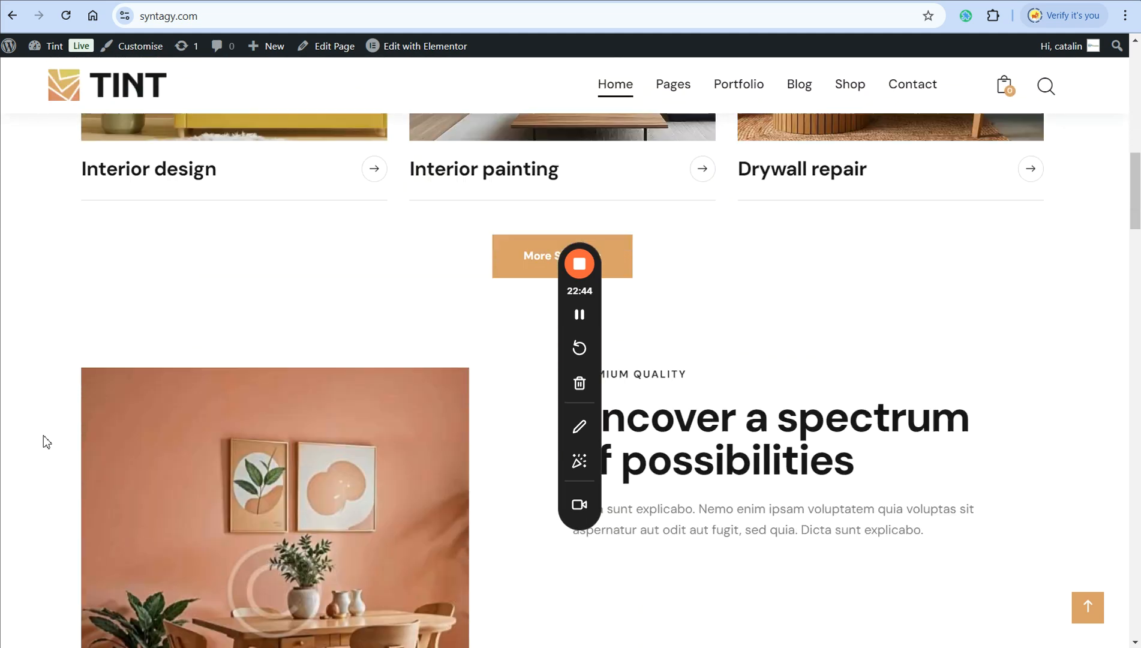
scroll(43, 442, "down", 9)
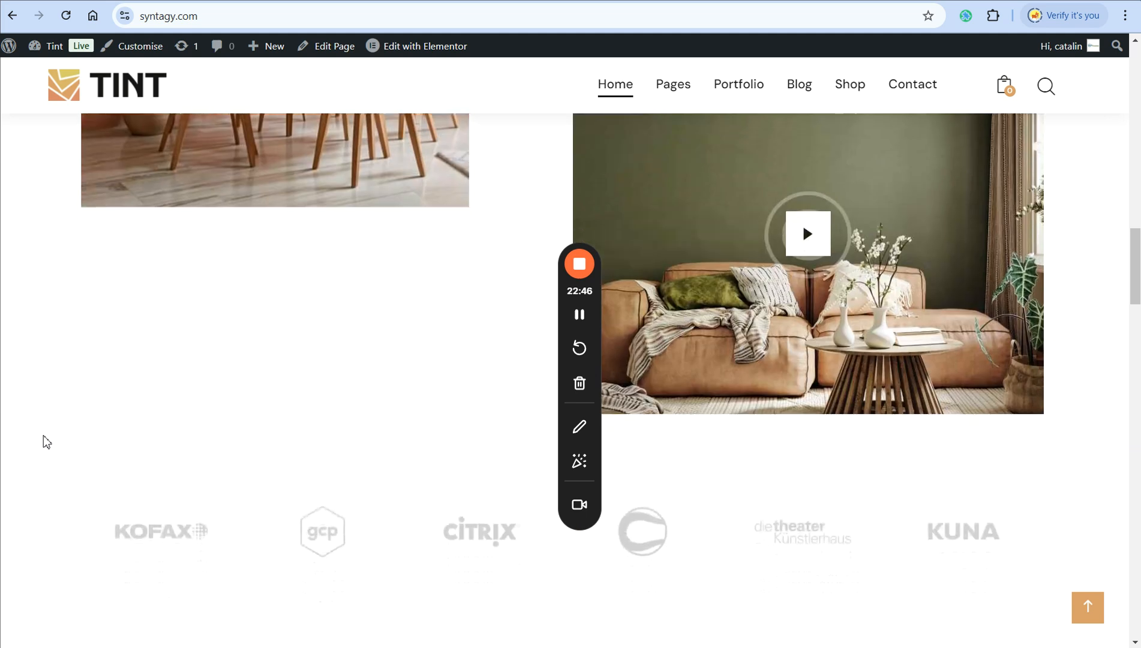
scroll(43, 442, "down", 13)
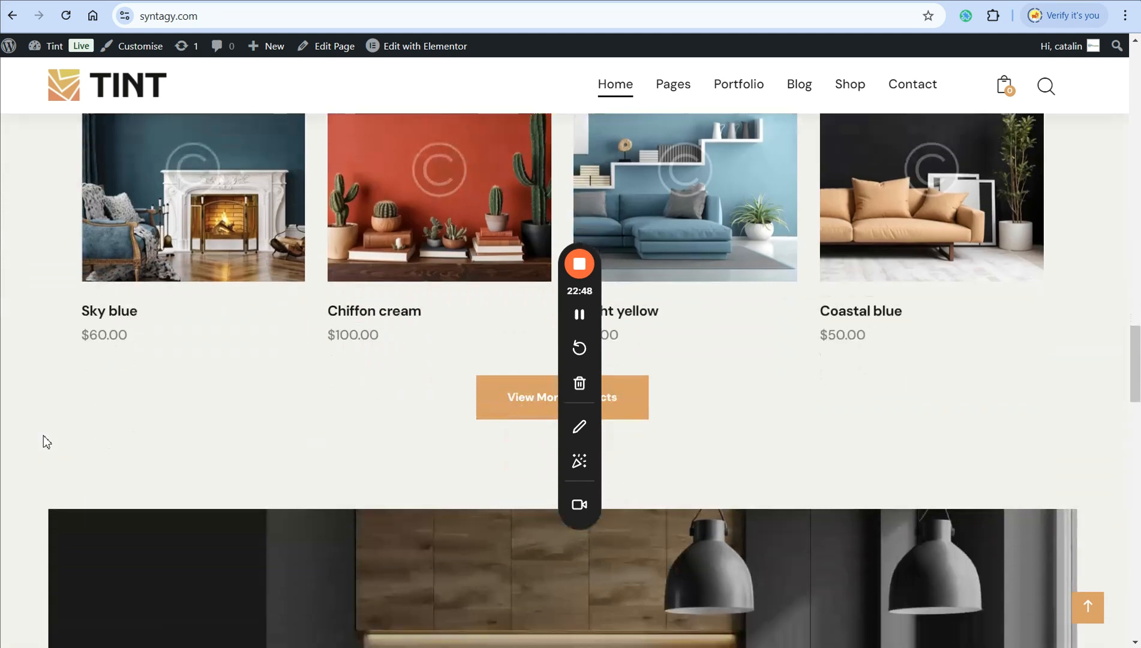
scroll(43, 442, "down", 9)
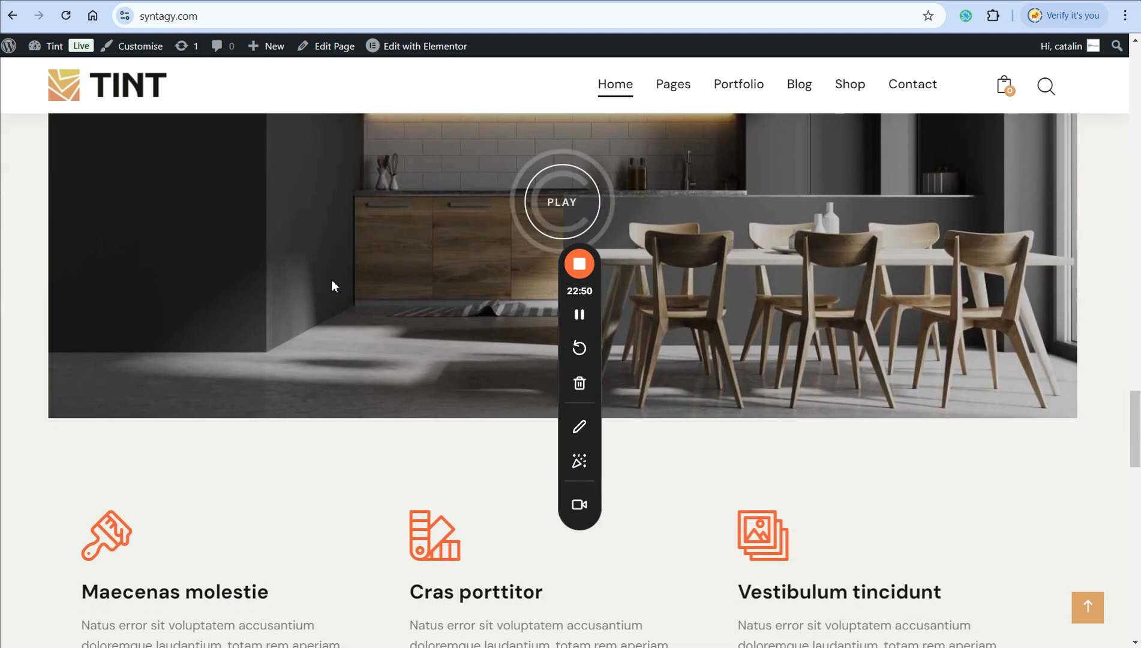
left_click(578, 209)
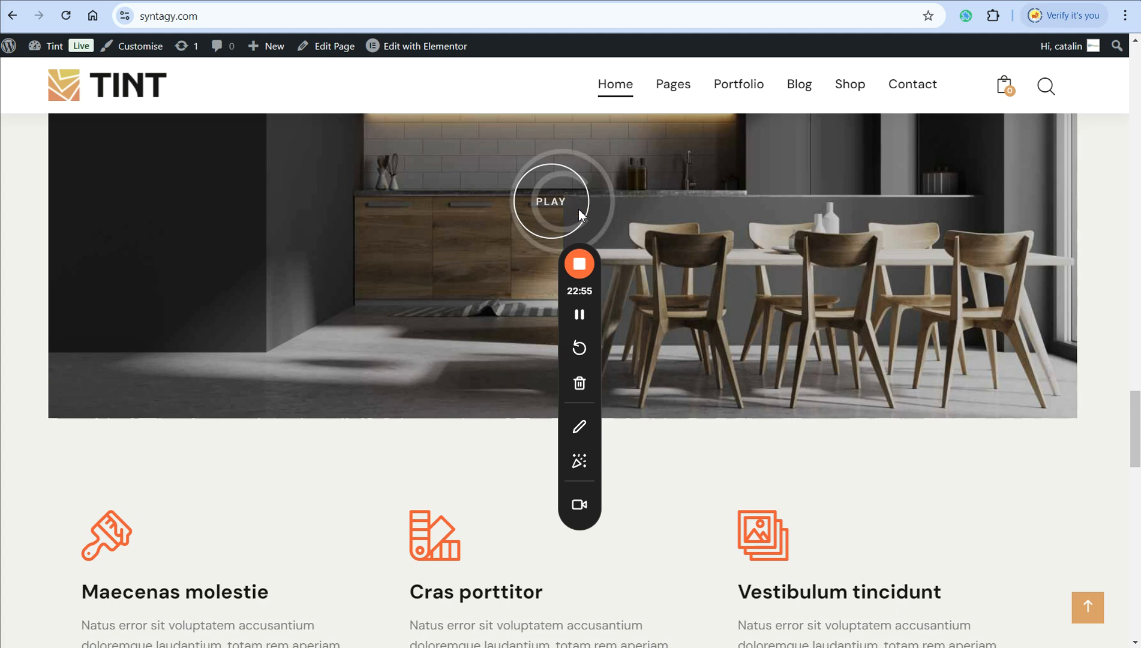
left_click(540, 198)
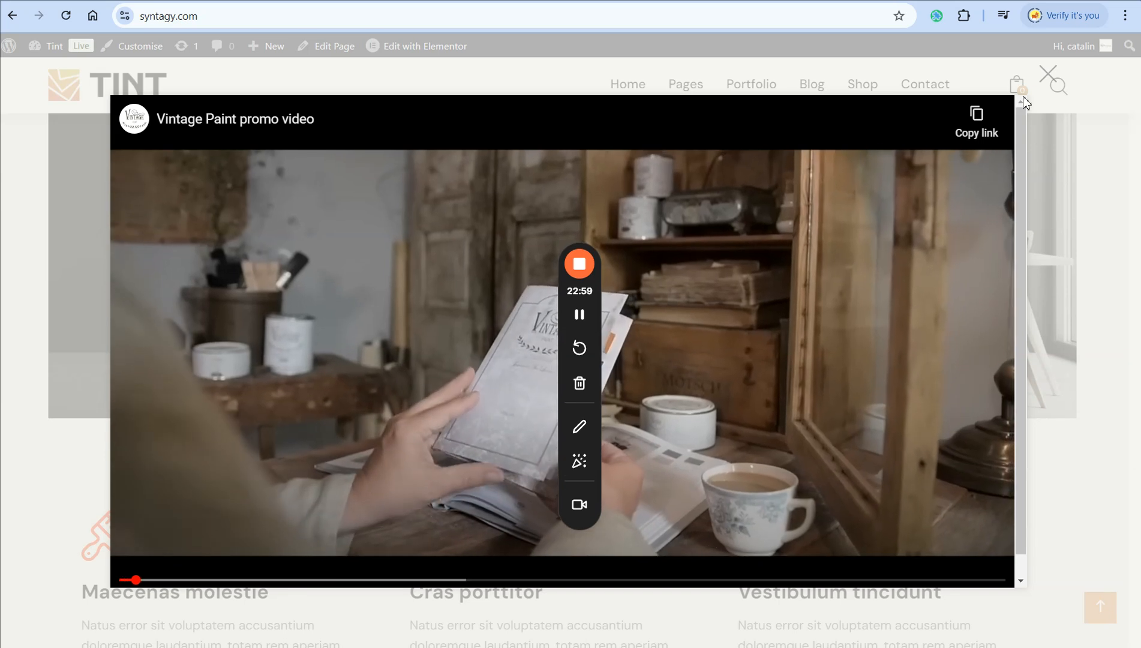
left_click(1048, 74)
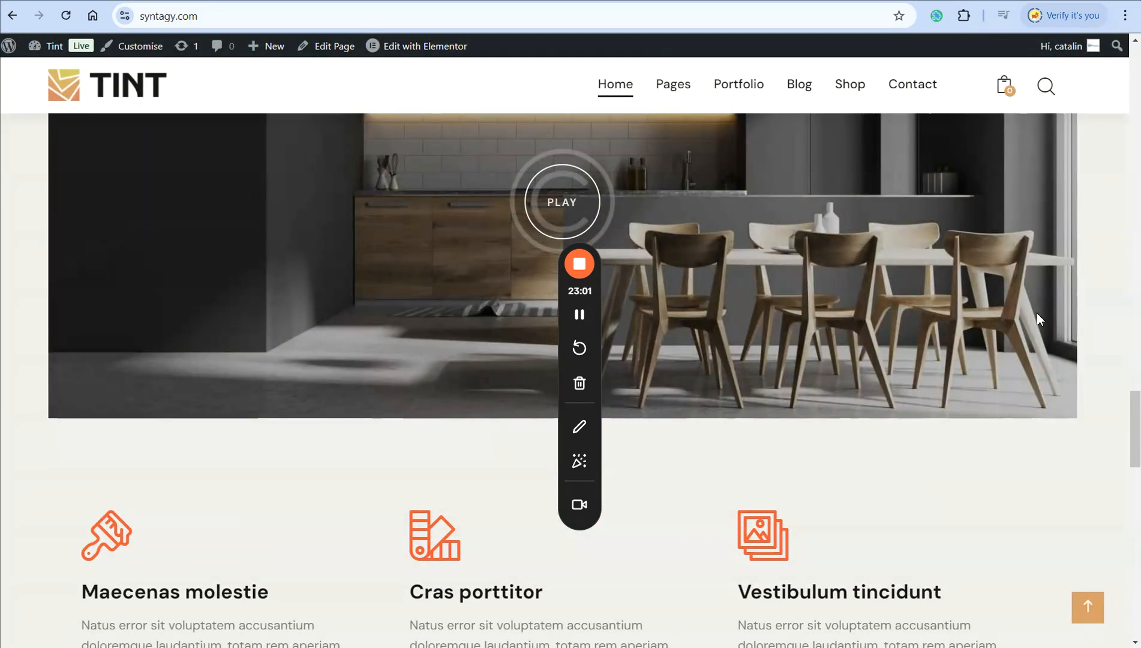
scroll(996, 485, "down", 9)
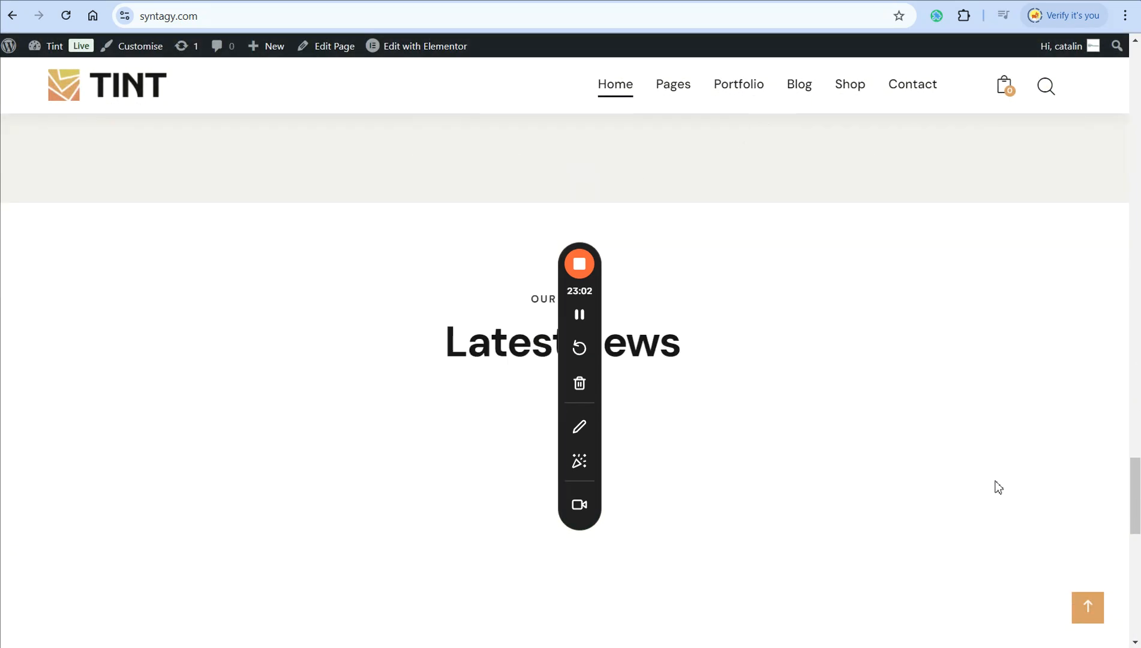
scroll(997, 484, "down", 10)
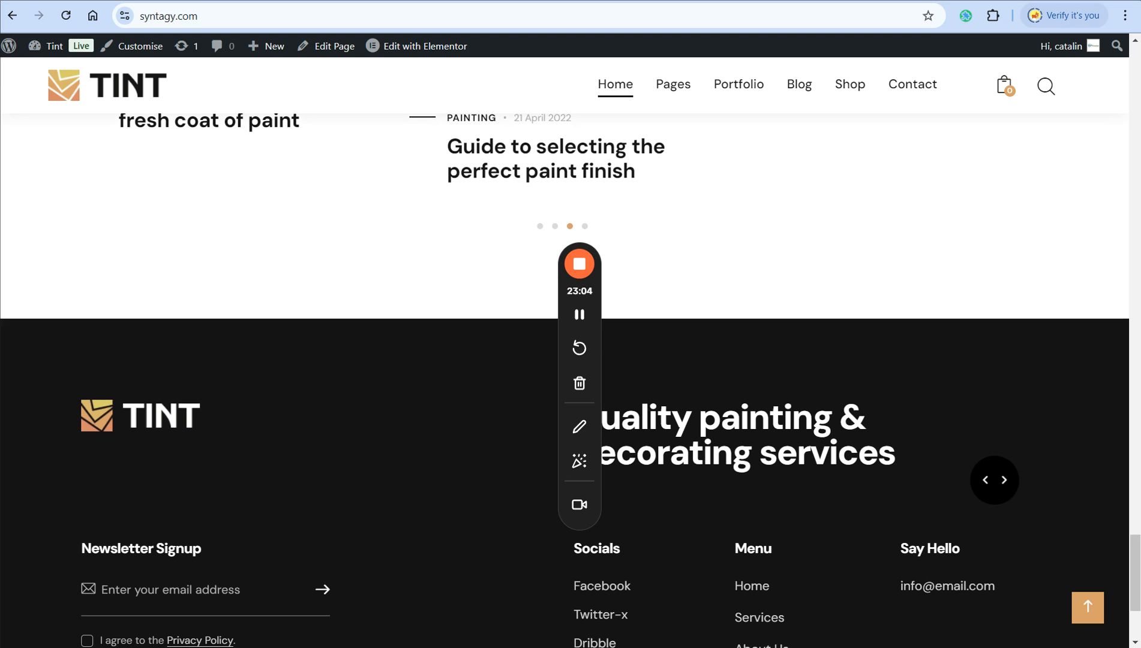
Return to the beginning of the home page and look through the Pages, Portfolio and Blog submenus.
scroll(995, 480, "down", 3)
scroll(995, 480, "up", 10)
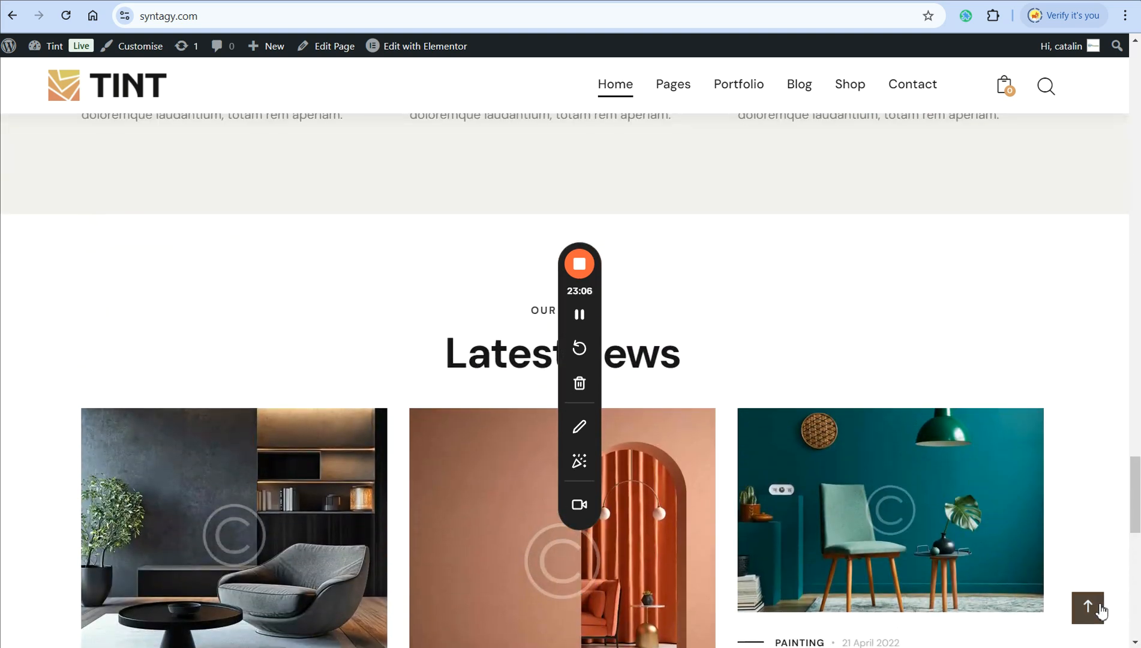
left_click(1088, 608)
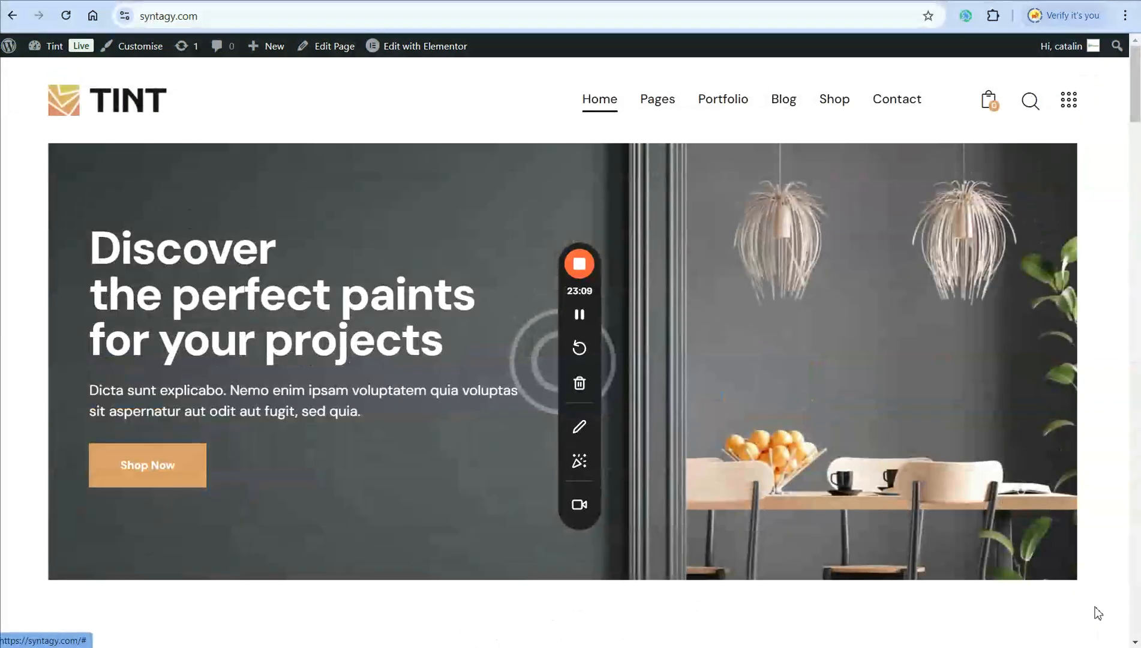
mouse_move(666, 107)
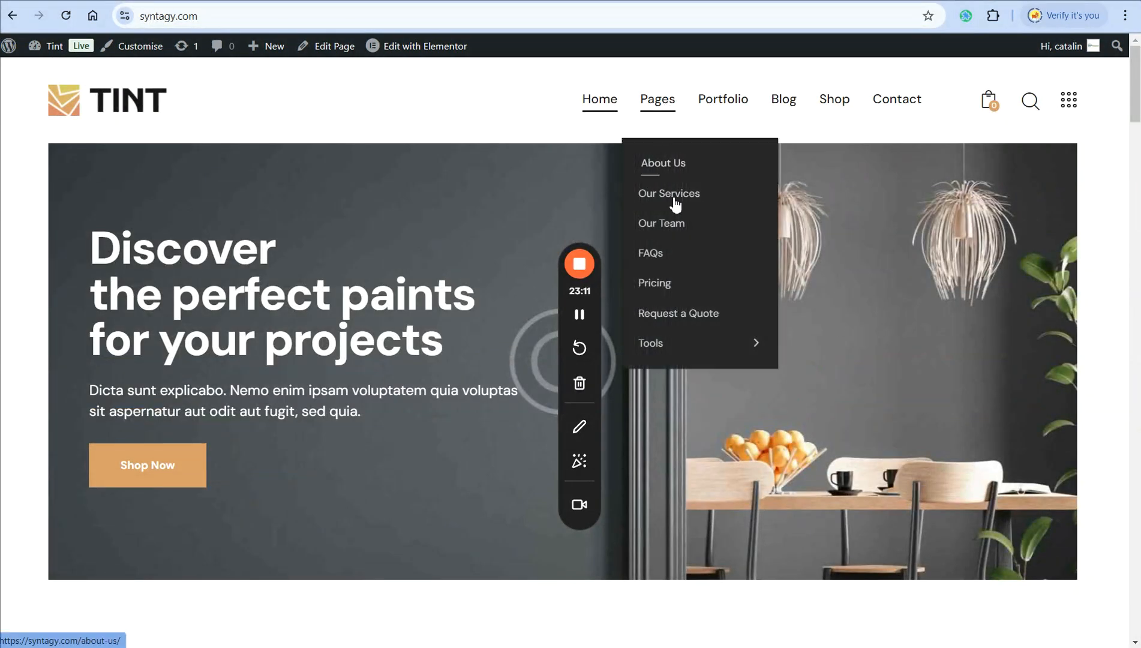
mouse_move(726, 108)
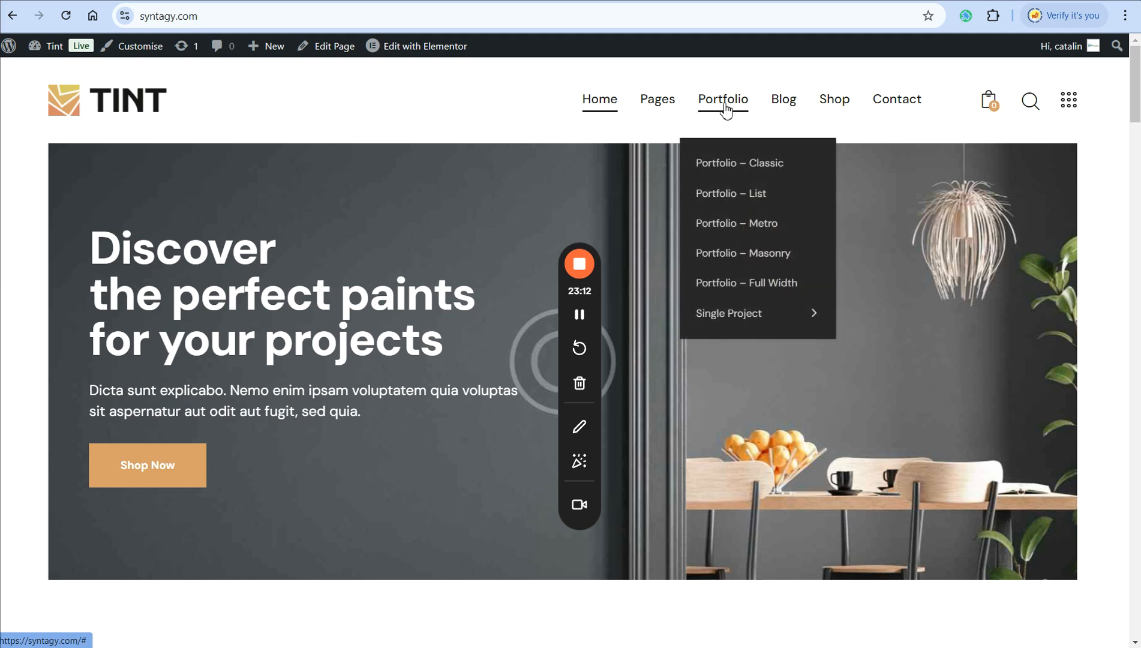
mouse_move(802, 111)
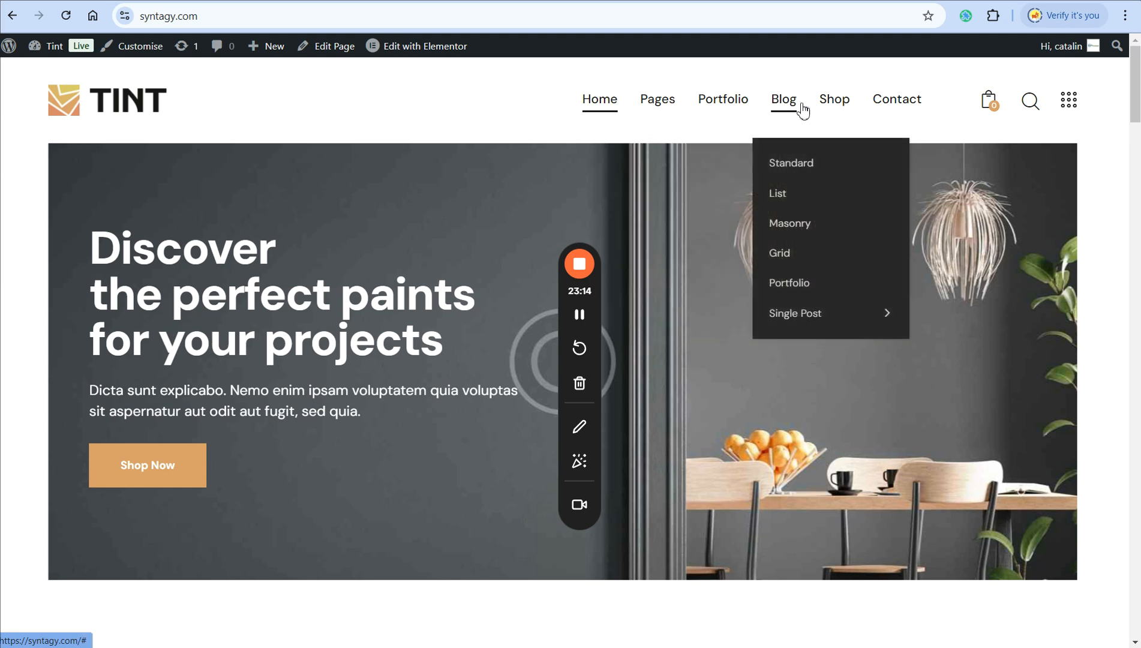
left_click(420, 124)
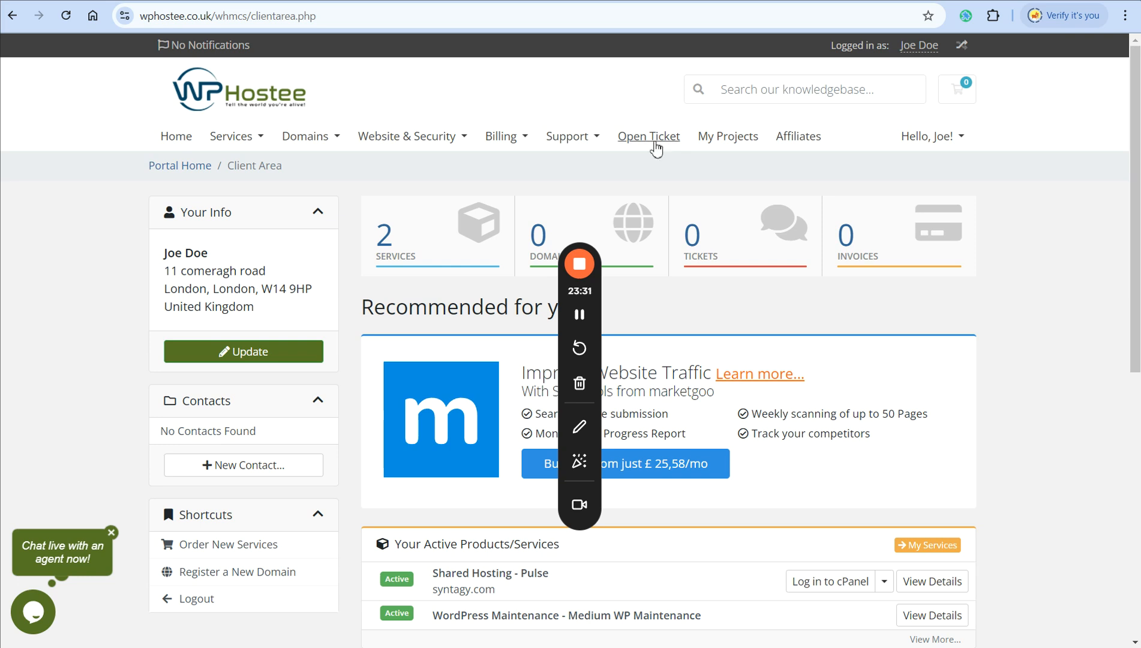
Switch to the WP Hostee client area and open a new support request form for the Tech Support Department, ready for its message.
left_click(737, 2)
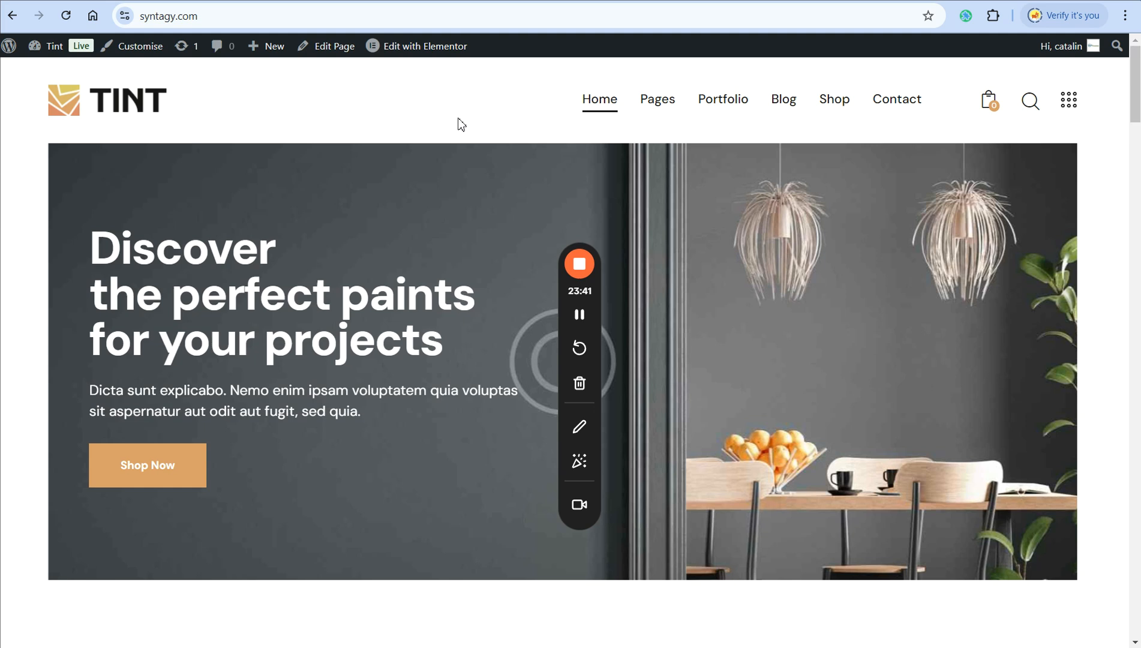
left_click(876, 1)
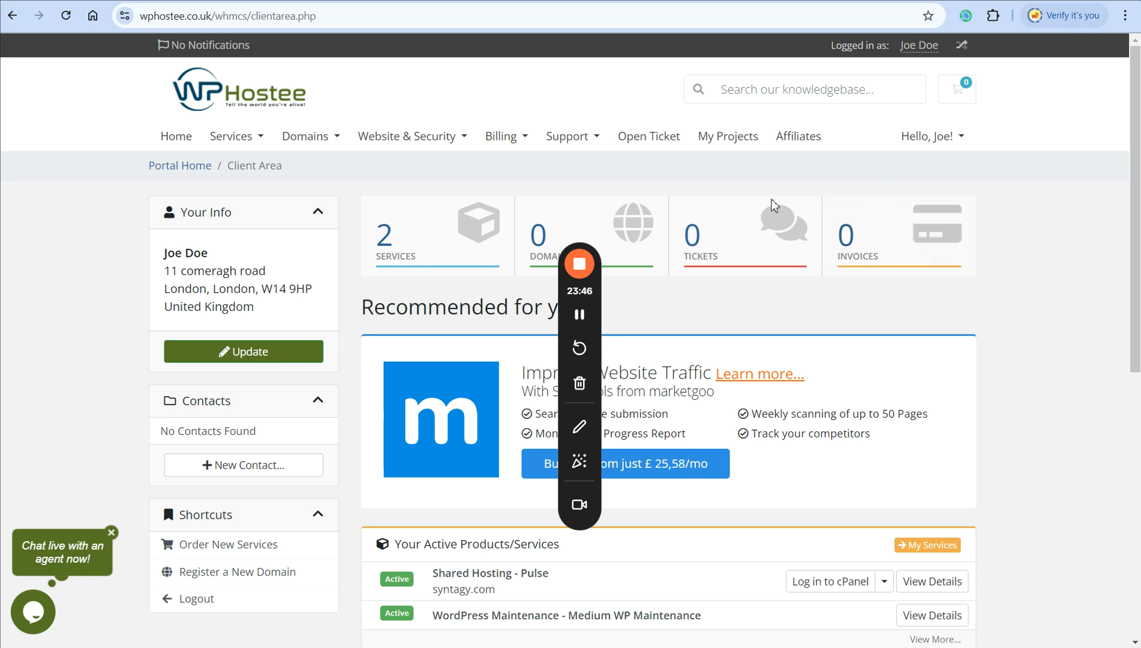
left_click(647, 142)
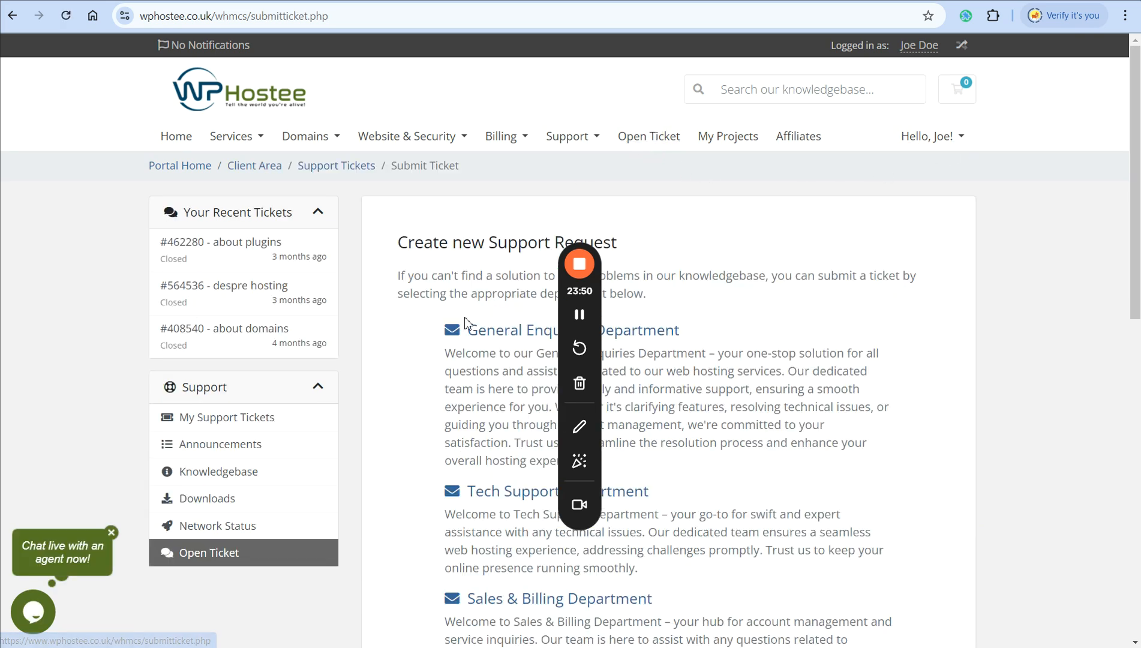
scroll(467, 325, "down", 5)
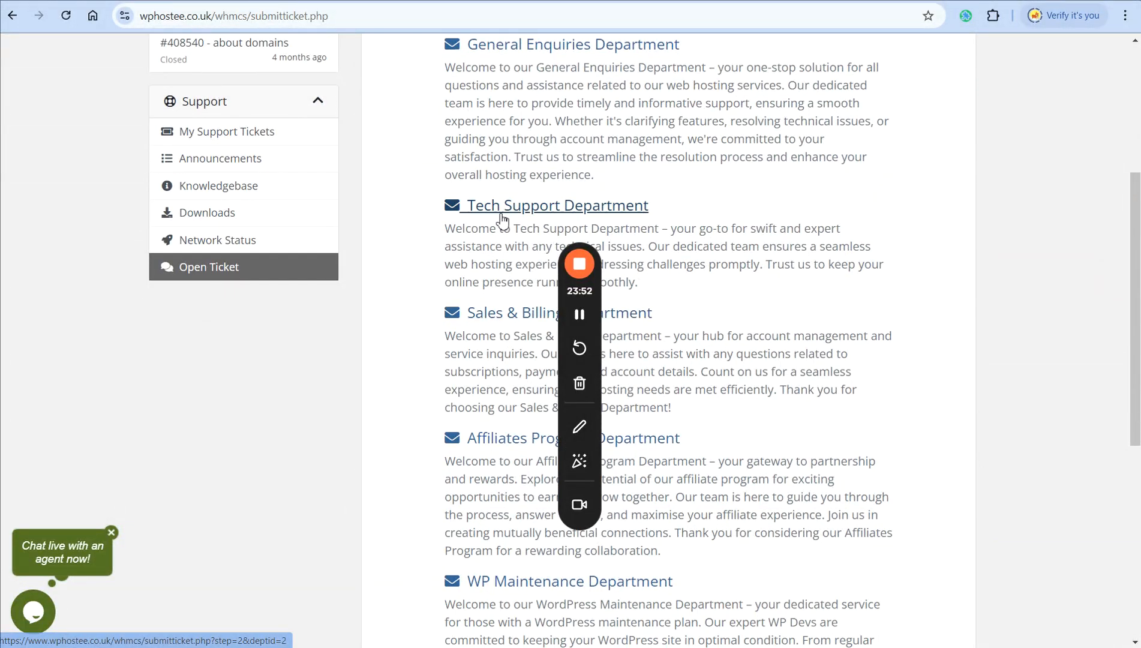
left_click(514, 206)
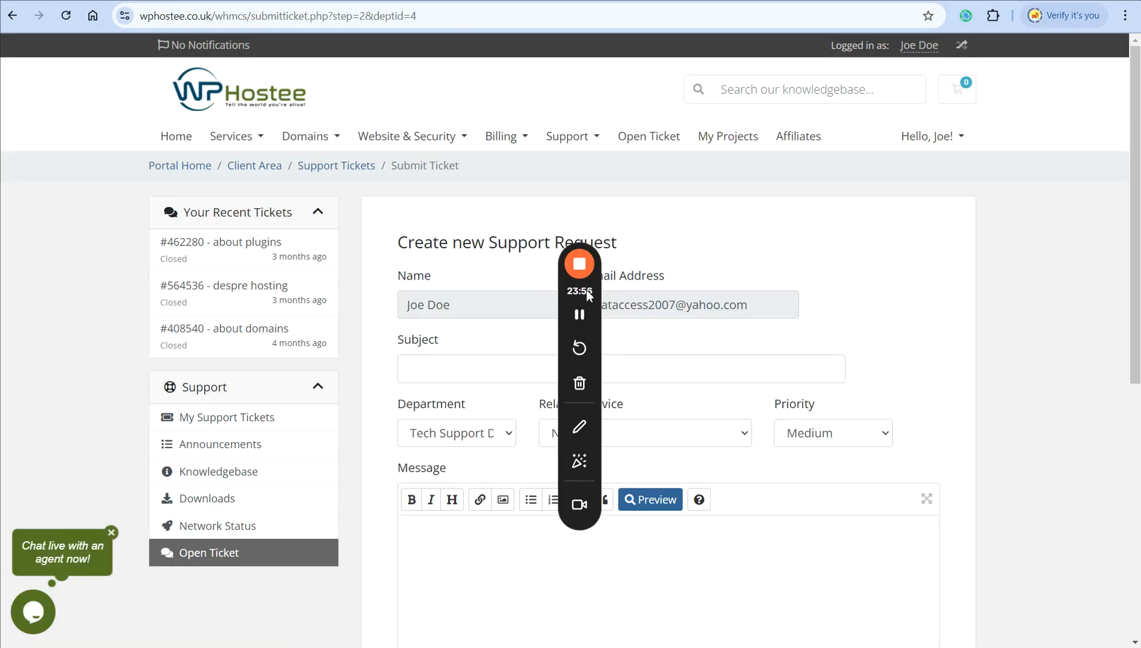
left_click_drag(587, 292, 85, 249)
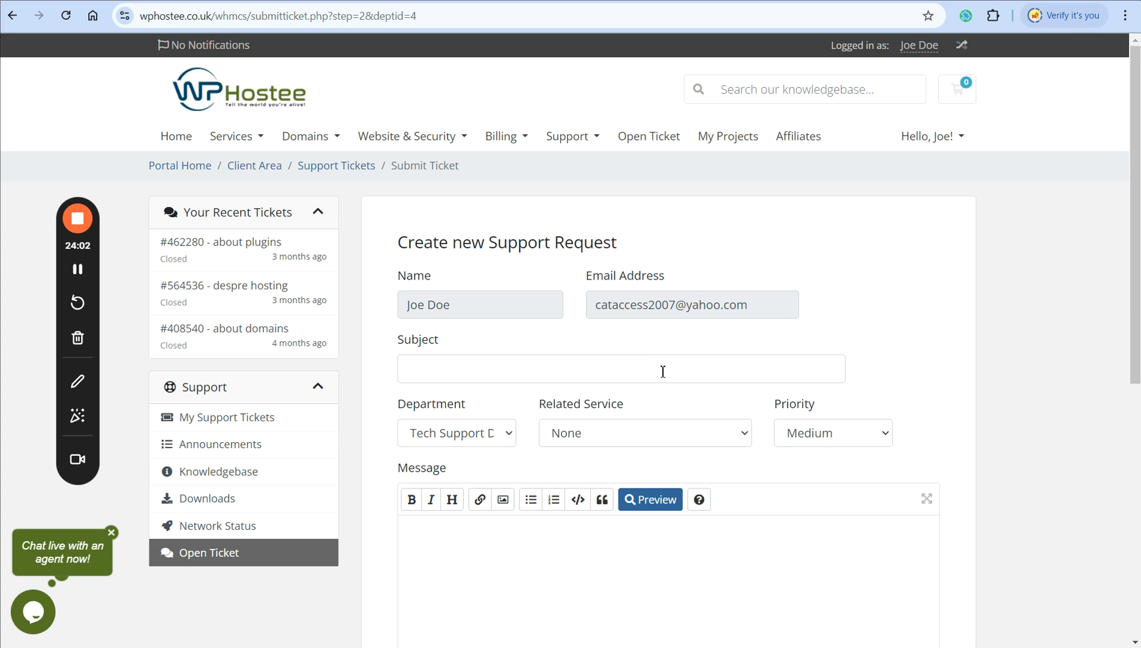
scroll(664, 371, "down", 3)
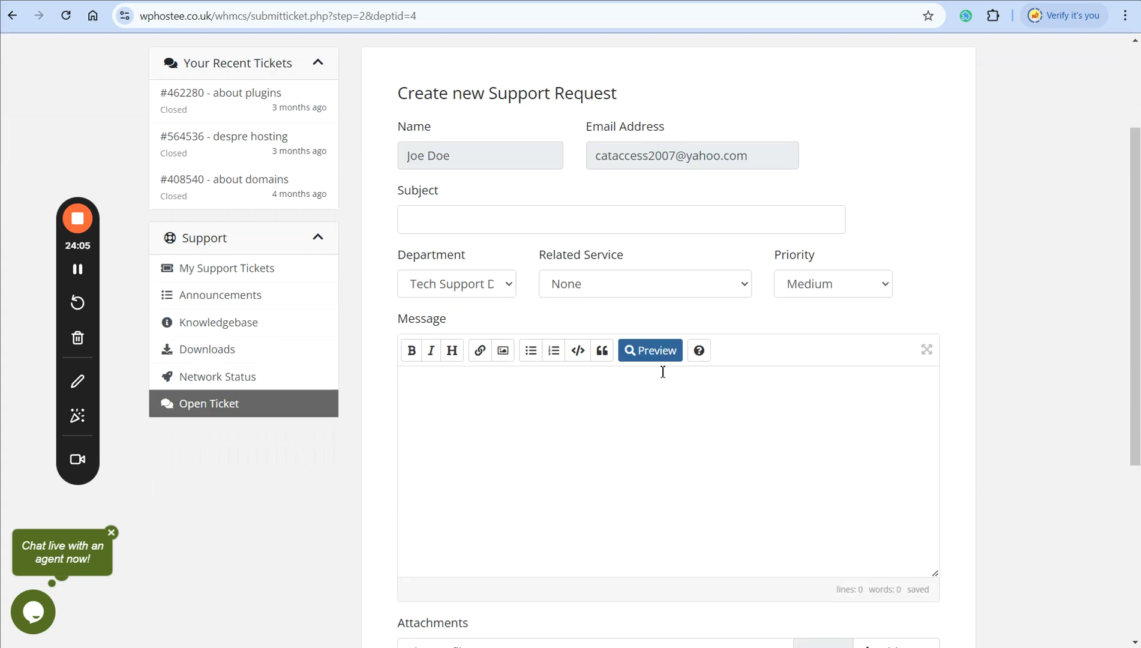
left_click(581, 354)
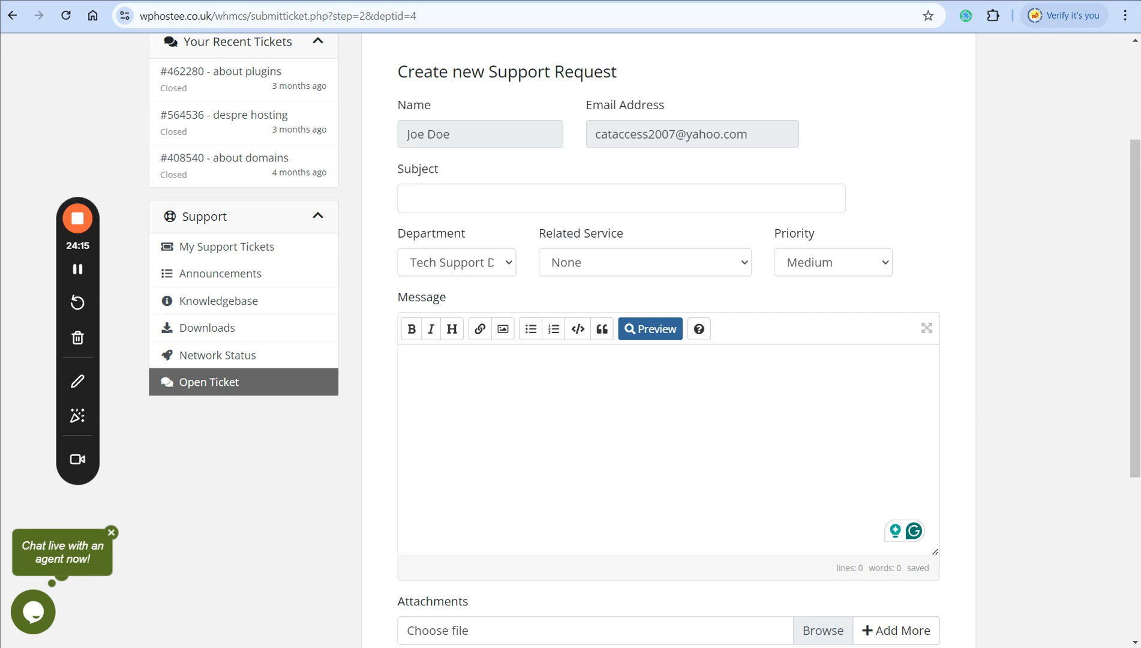
Switch back to the syntagy.com site, open the shop's Product List page and look over its products.
left_click(744, 0)
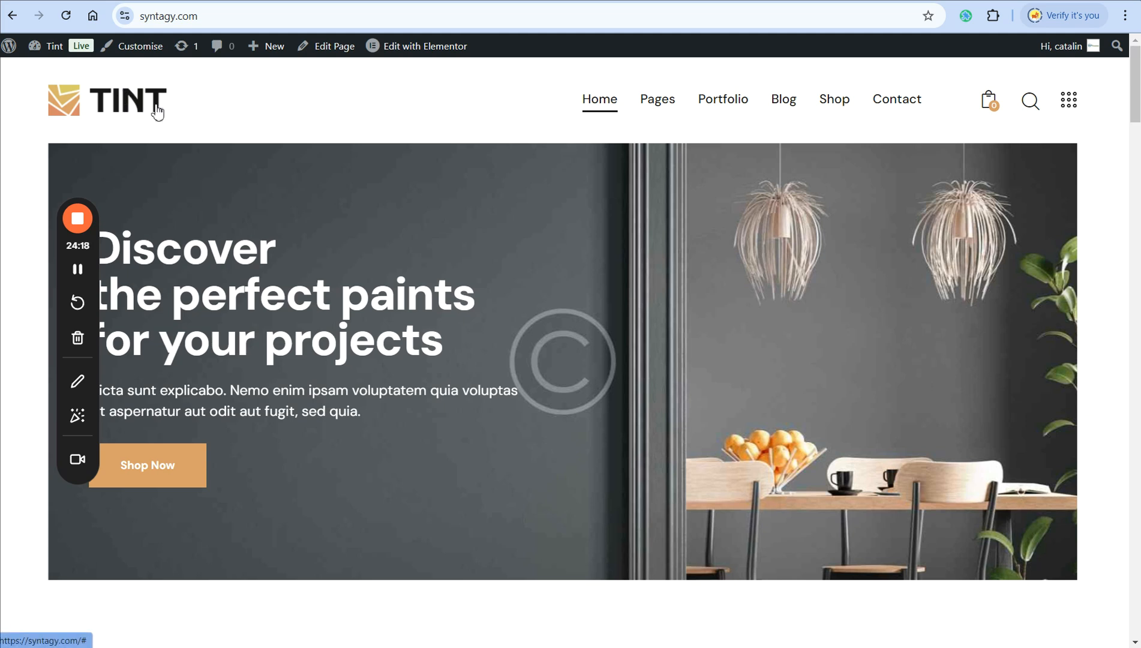
mouse_move(850, 102)
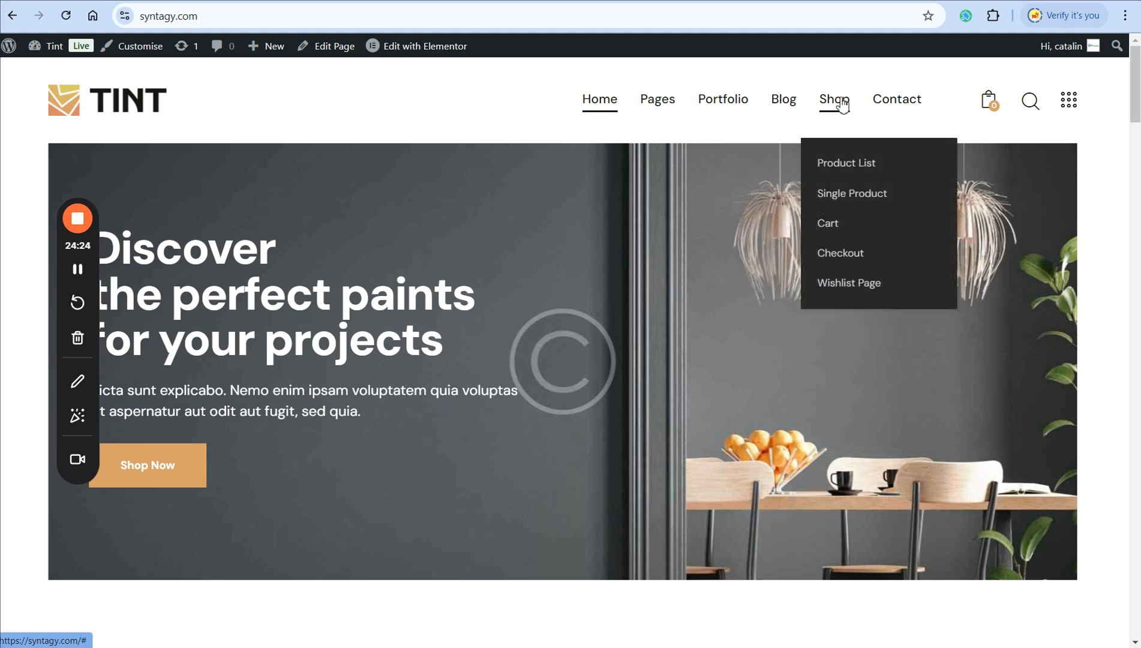
left_click(843, 103)
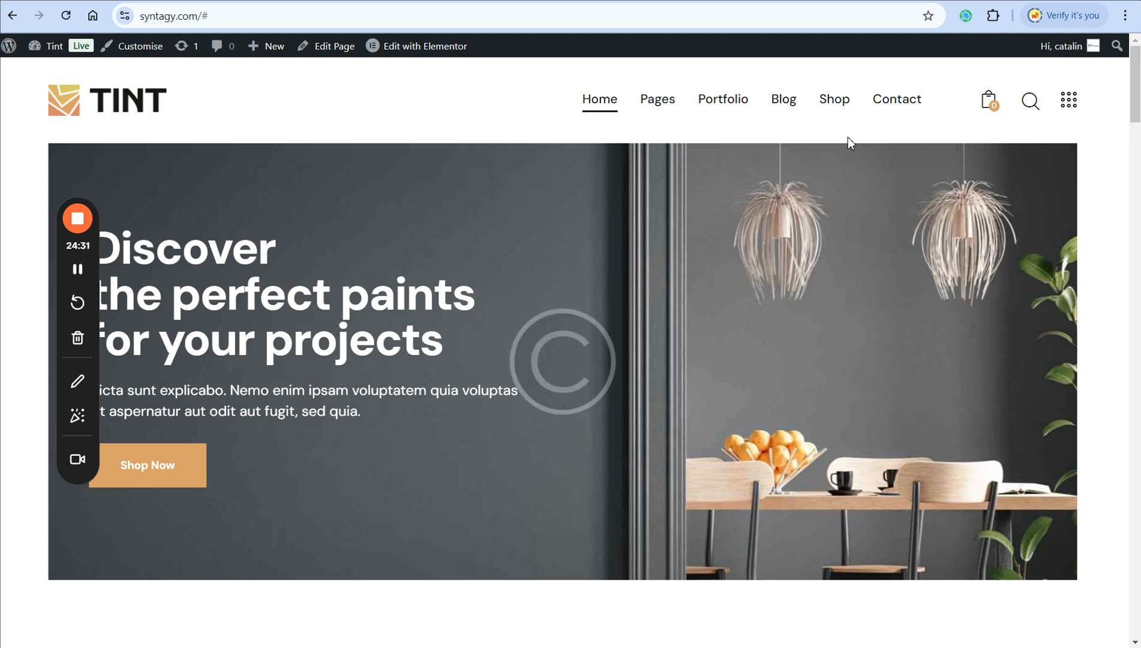
mouse_move(849, 103)
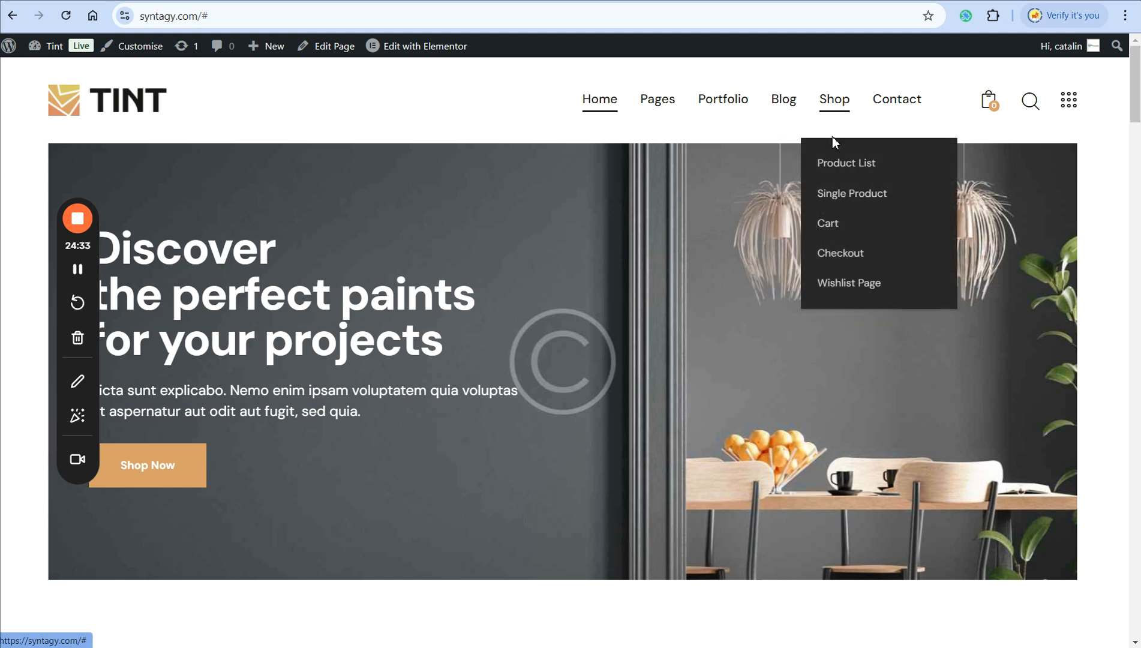
left_click(861, 168)
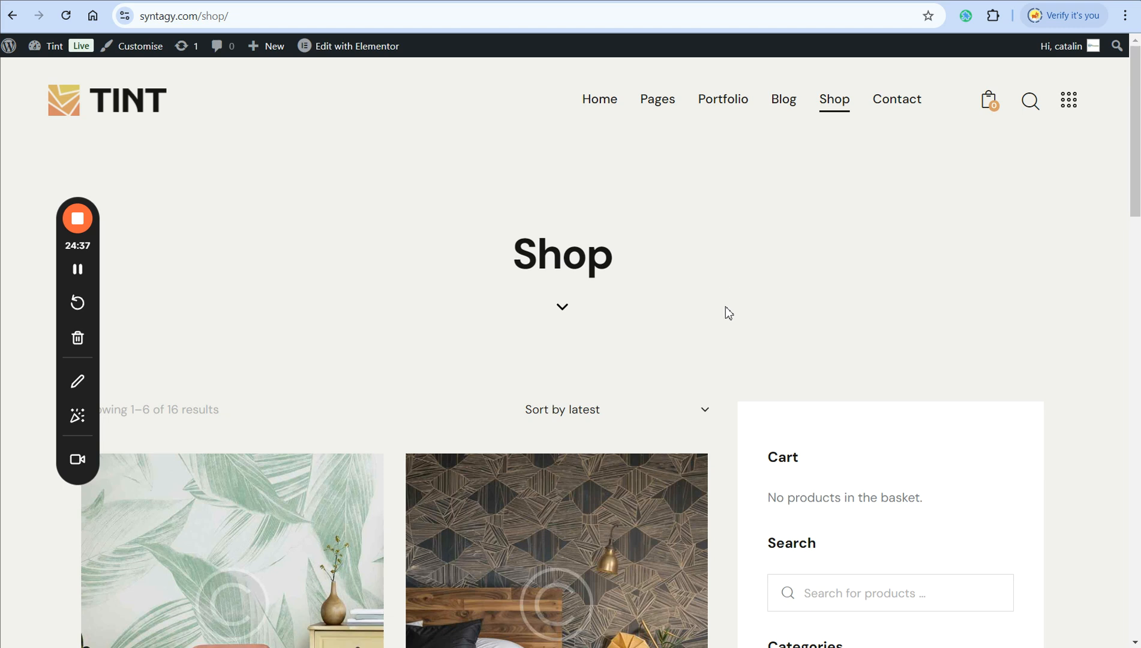
scroll(727, 307, "down", 5)
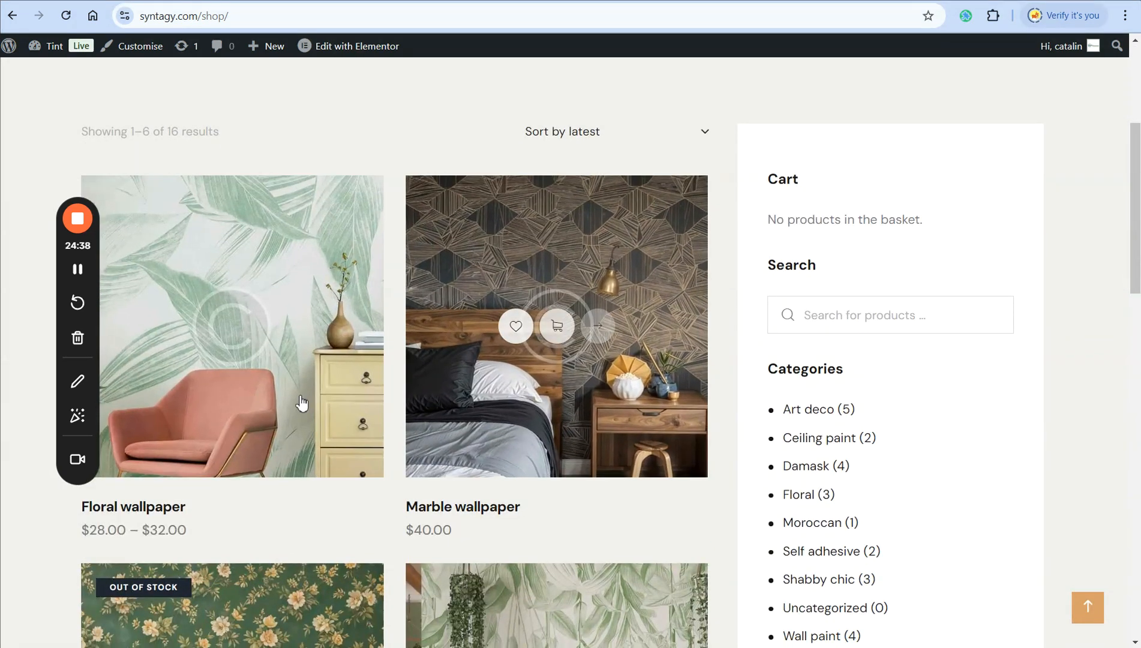
scroll(300, 401, "up", 5)
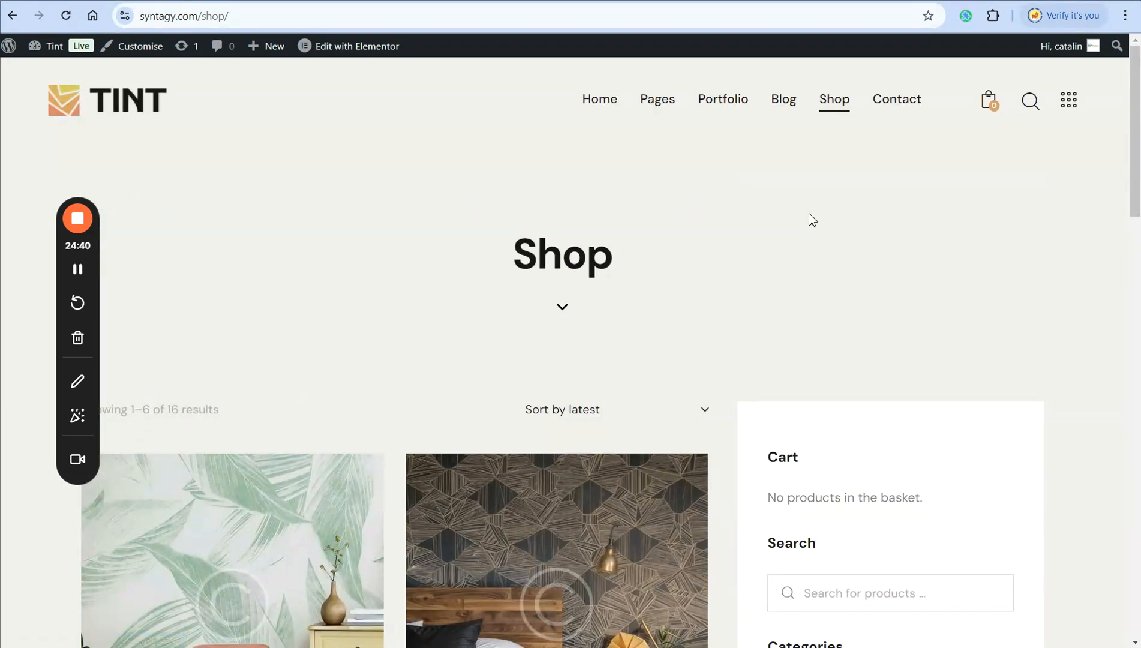
Review the Shop, Blog and Pages submenus and open the Our Services page.
mouse_move(832, 102)
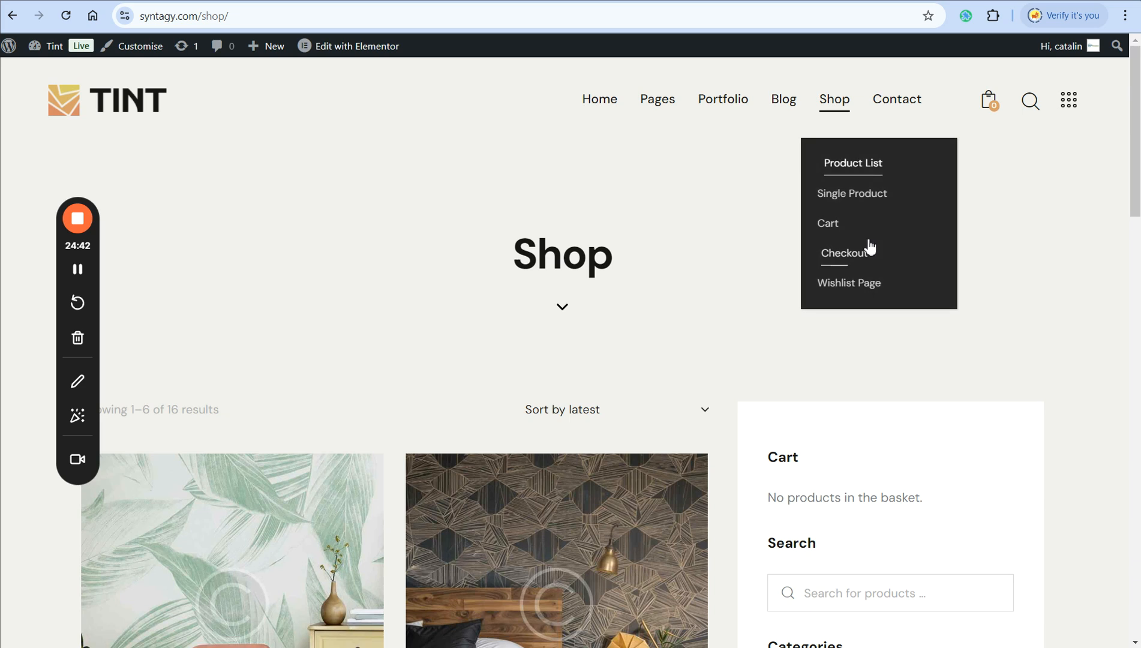
mouse_move(789, 107)
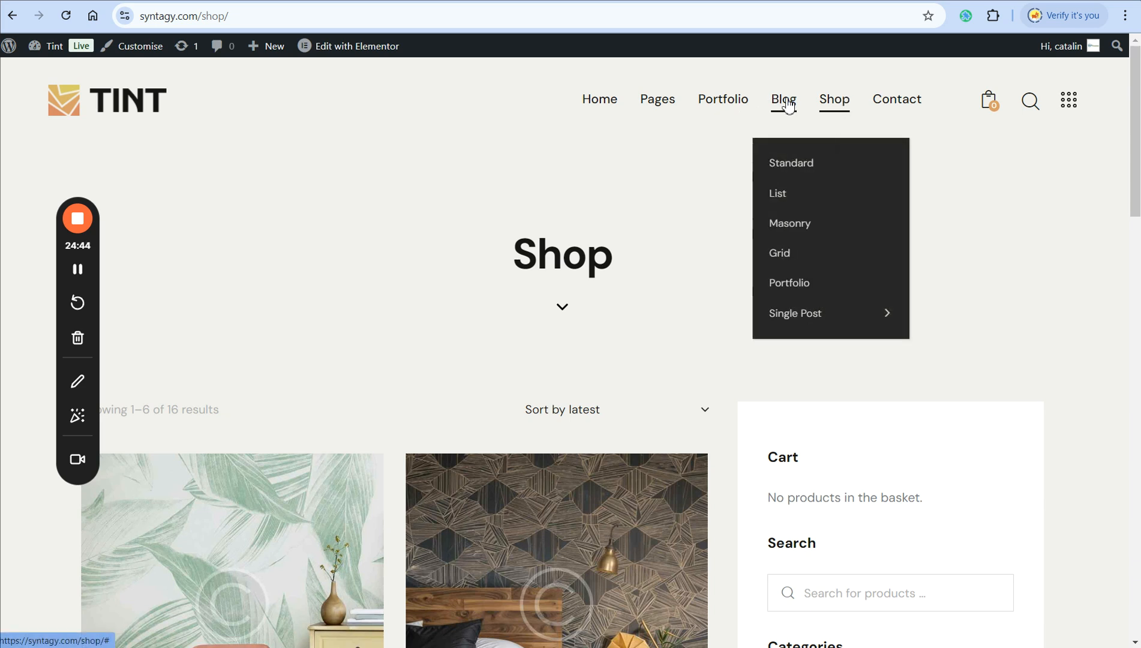
mouse_move(679, 122)
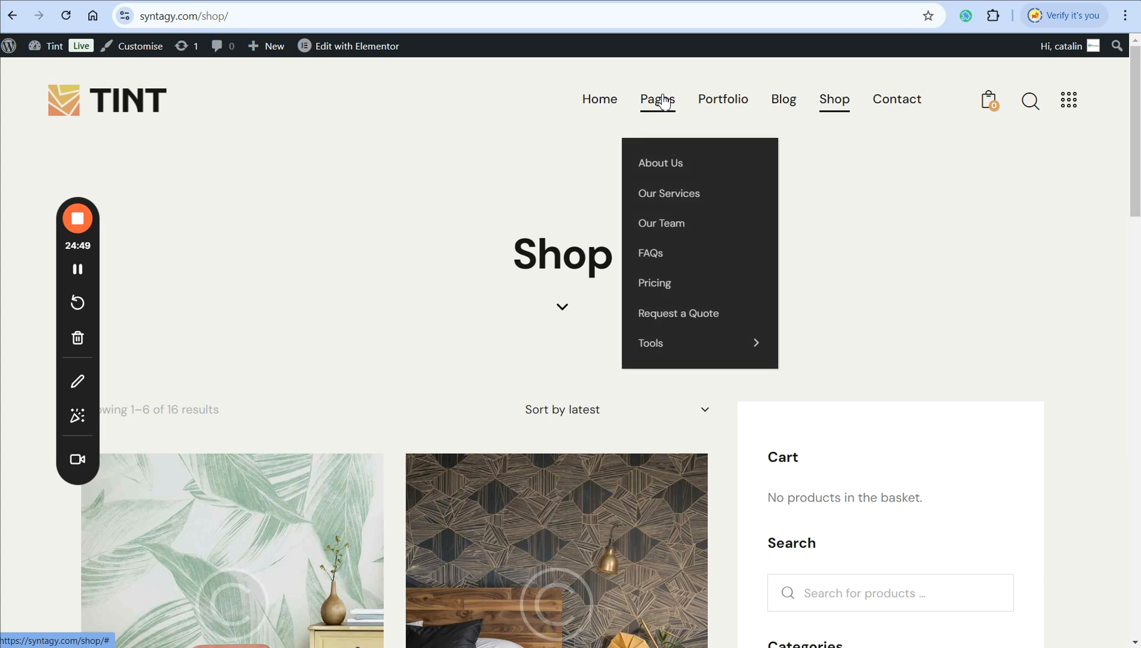
left_click(680, 198)
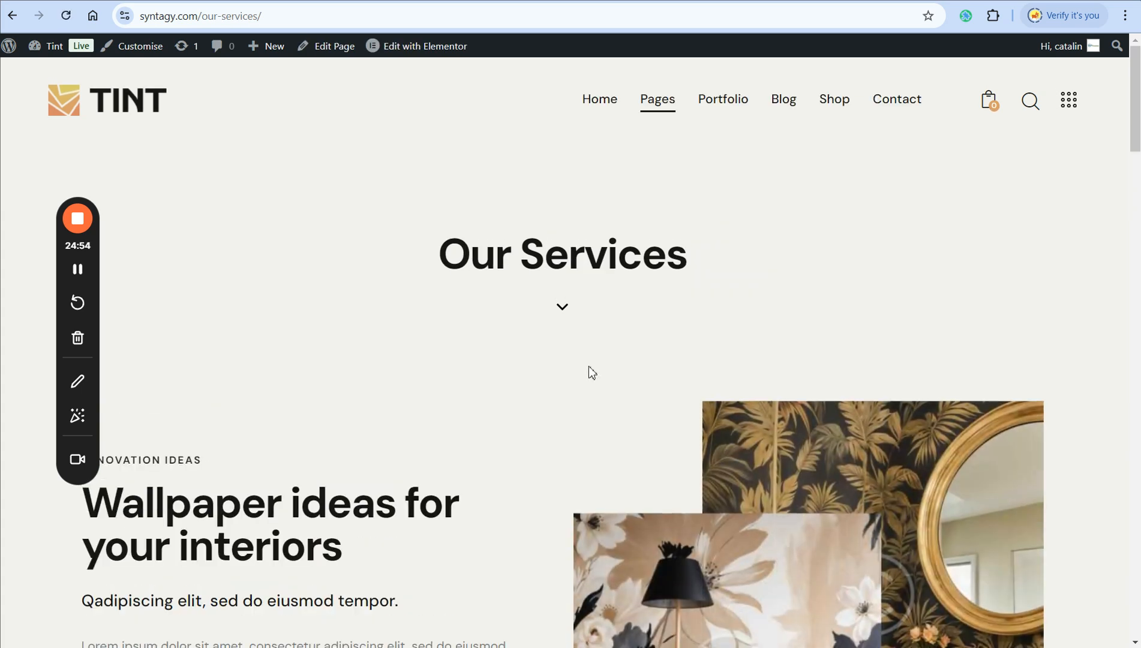
Revisit the support request form in WP Hostee, then examine the site's navigation submenus on the Our Services page.
mouse_move(607, 105)
left_click(843, 1)
left_click(650, 475)
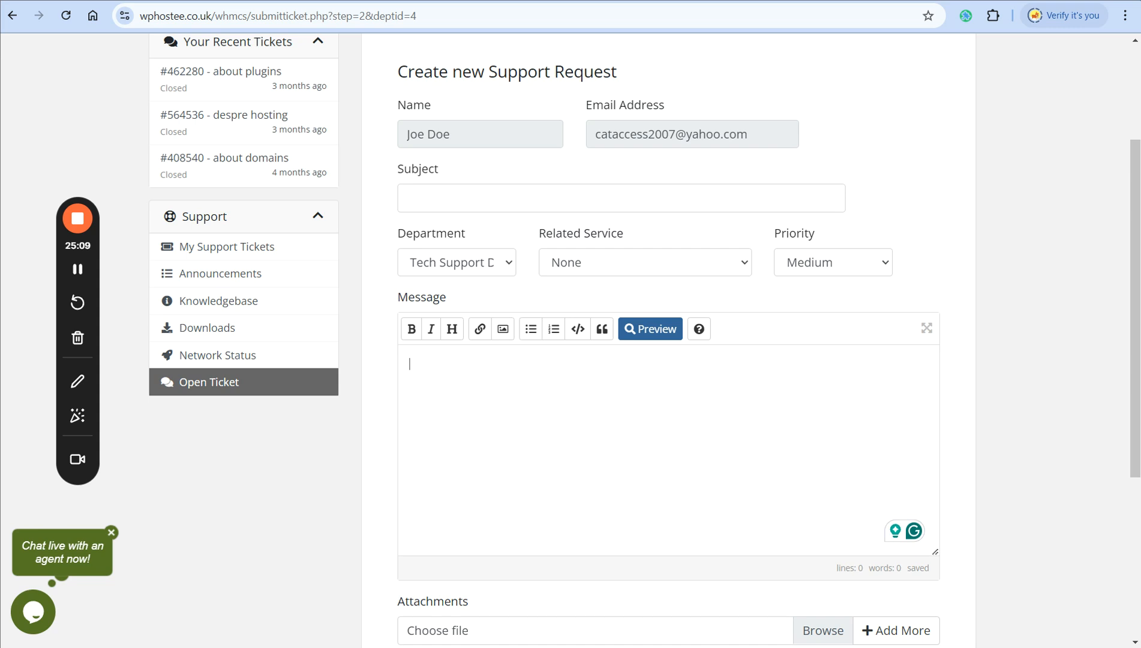
left_click(744, 1)
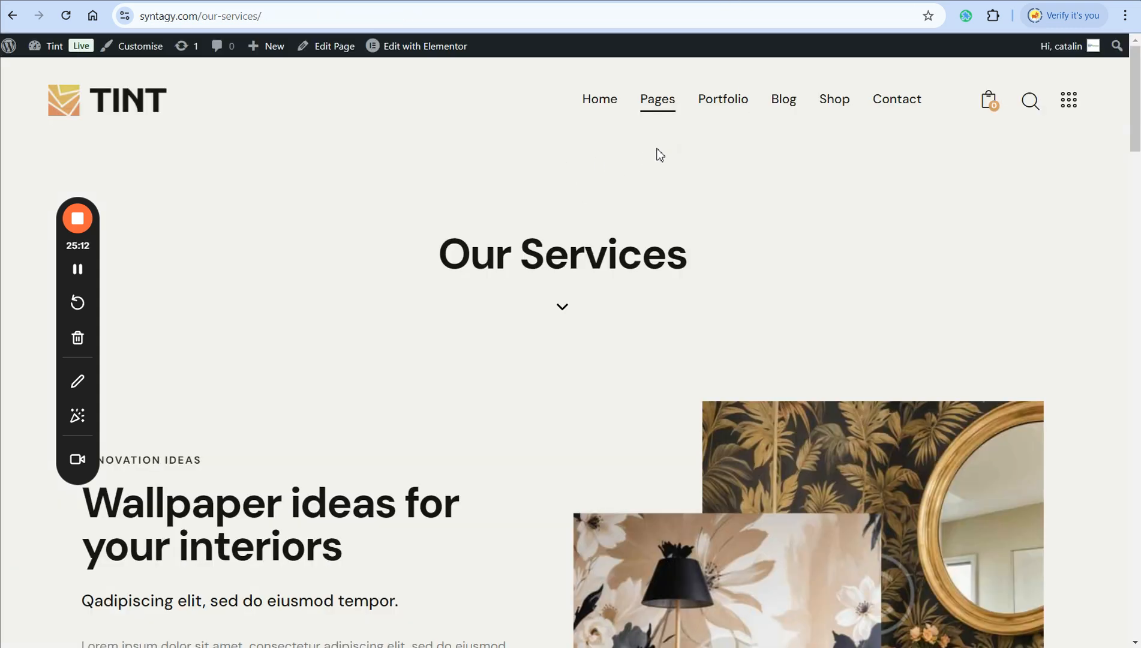
left_click(810, 1)
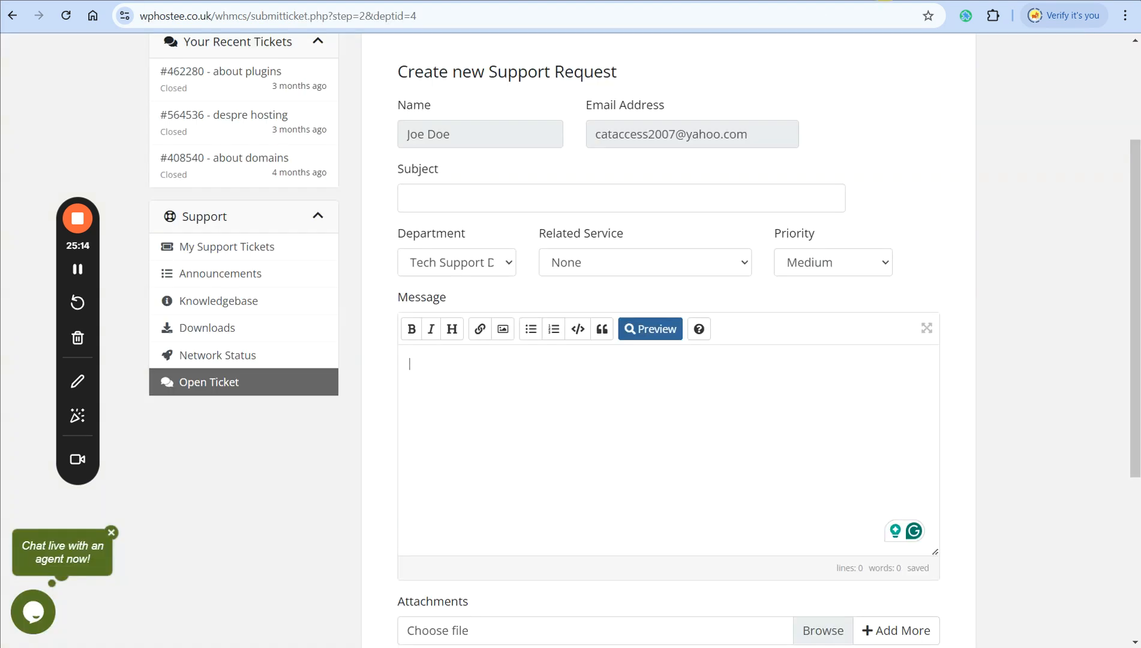
left_click(744, 0)
mouse_move(734, 105)
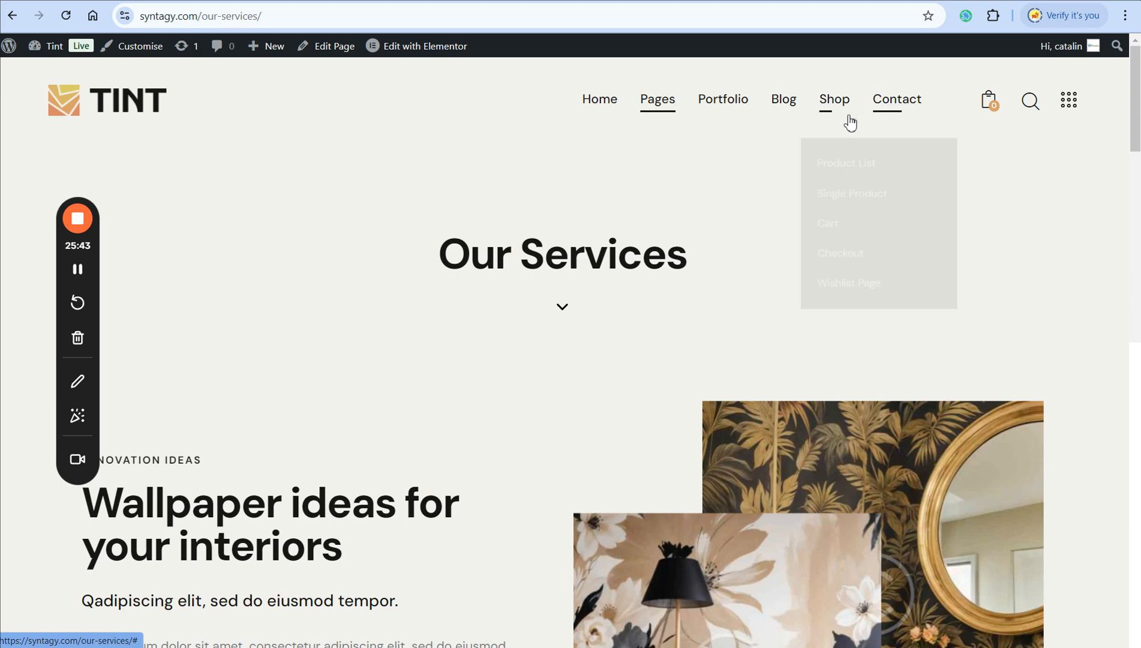
mouse_move(659, 118)
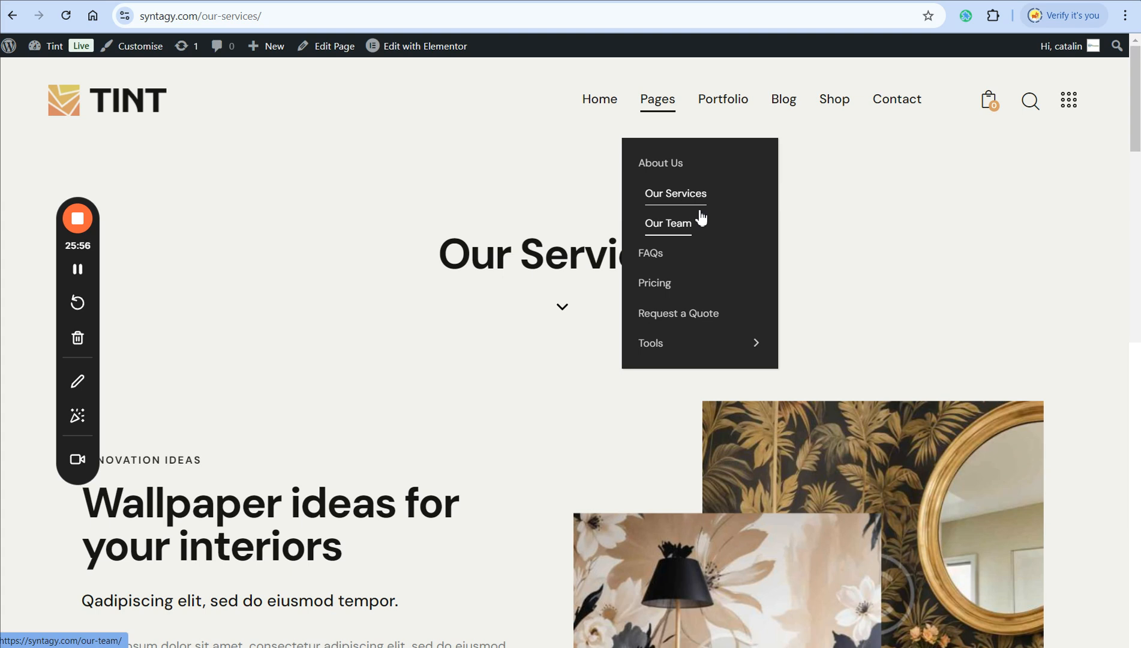
mouse_move(599, 98)
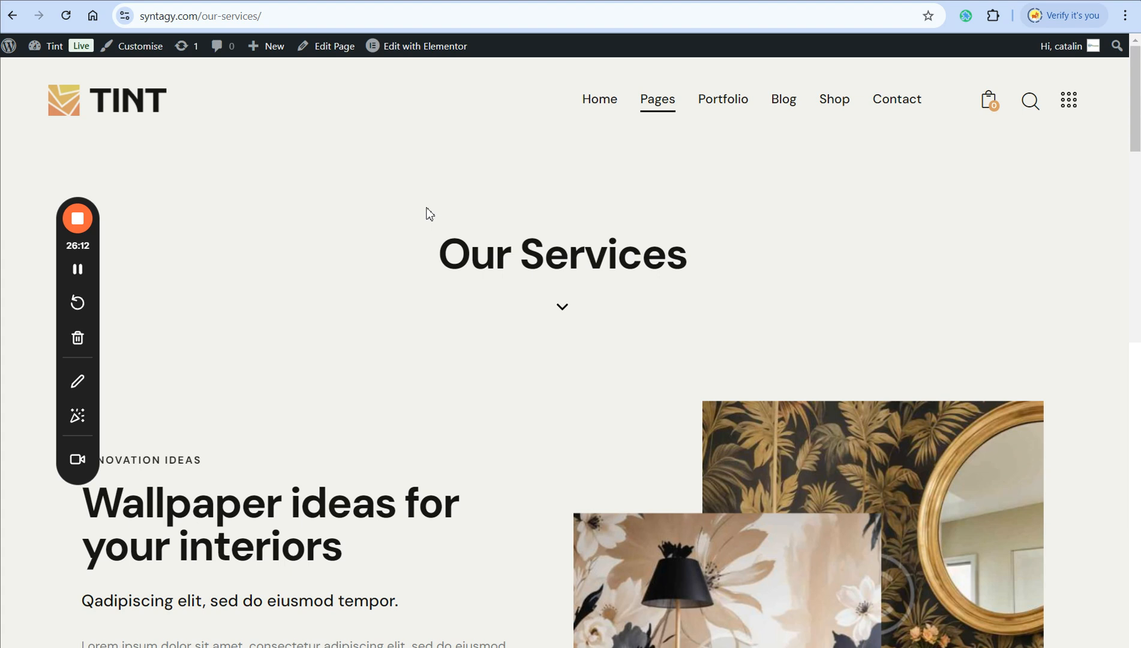
Go back to the home page and look over its hero banner and Welcome to Tint section.
left_click(151, 114)
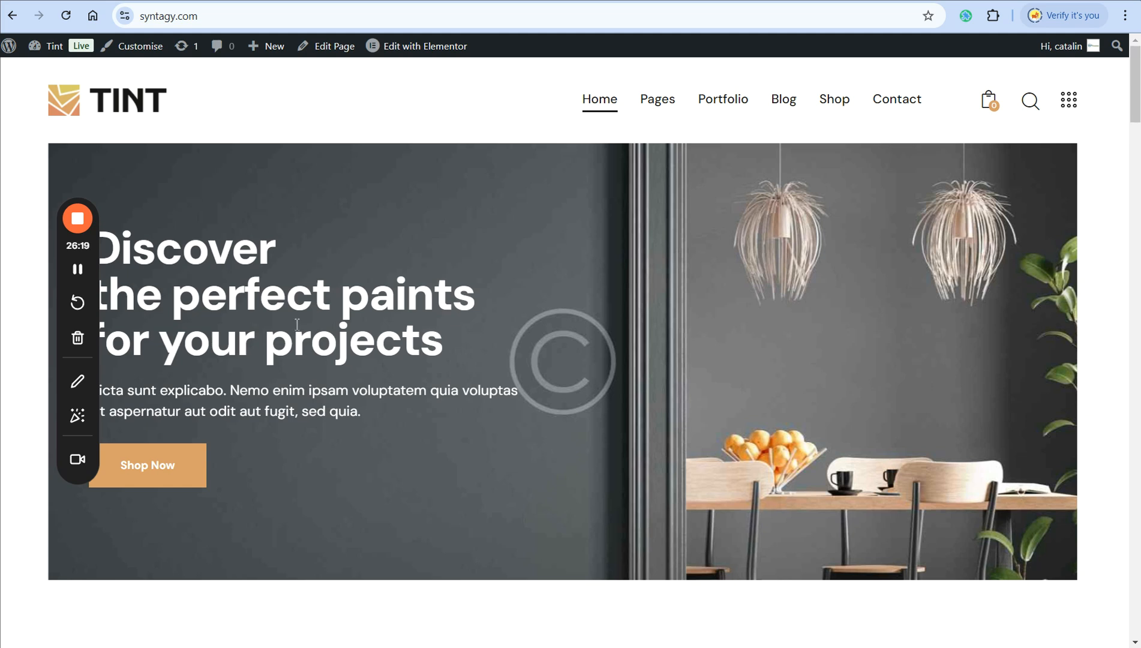
scroll(334, 372, "down", 2)
scroll(333, 371, "down", 5)
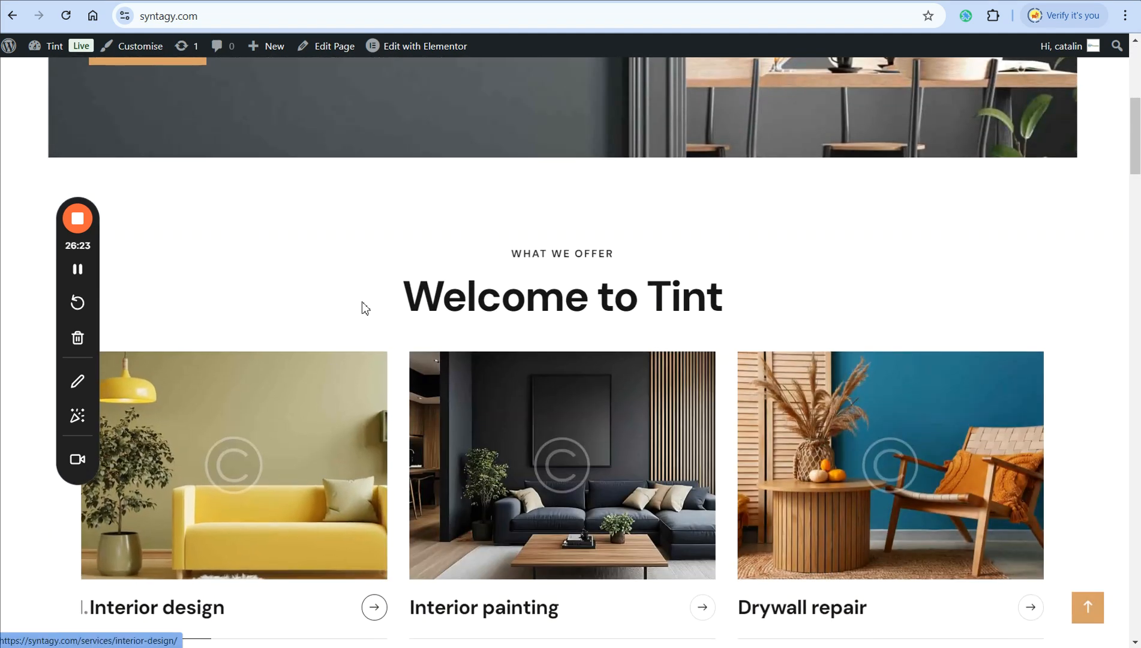
left_click(334, 285)
scroll(340, 292, "down", 3)
scroll(339, 292, "up", 10)
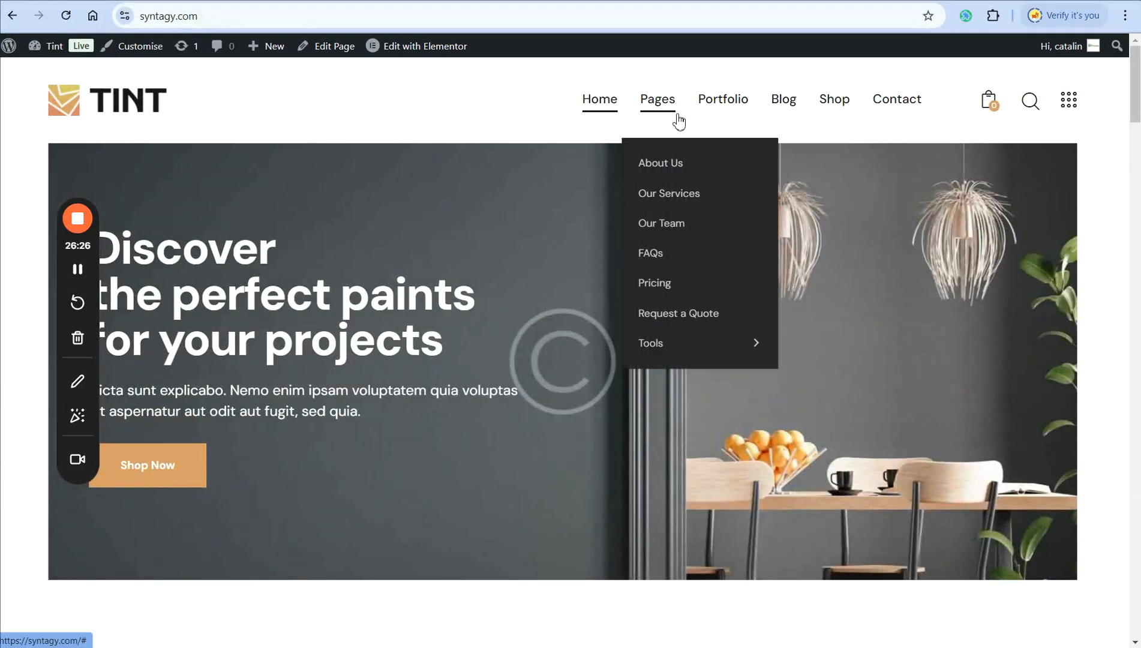
Open the site's WordPress admin dashboard.
mouse_move(48, 46)
left_click(49, 72)
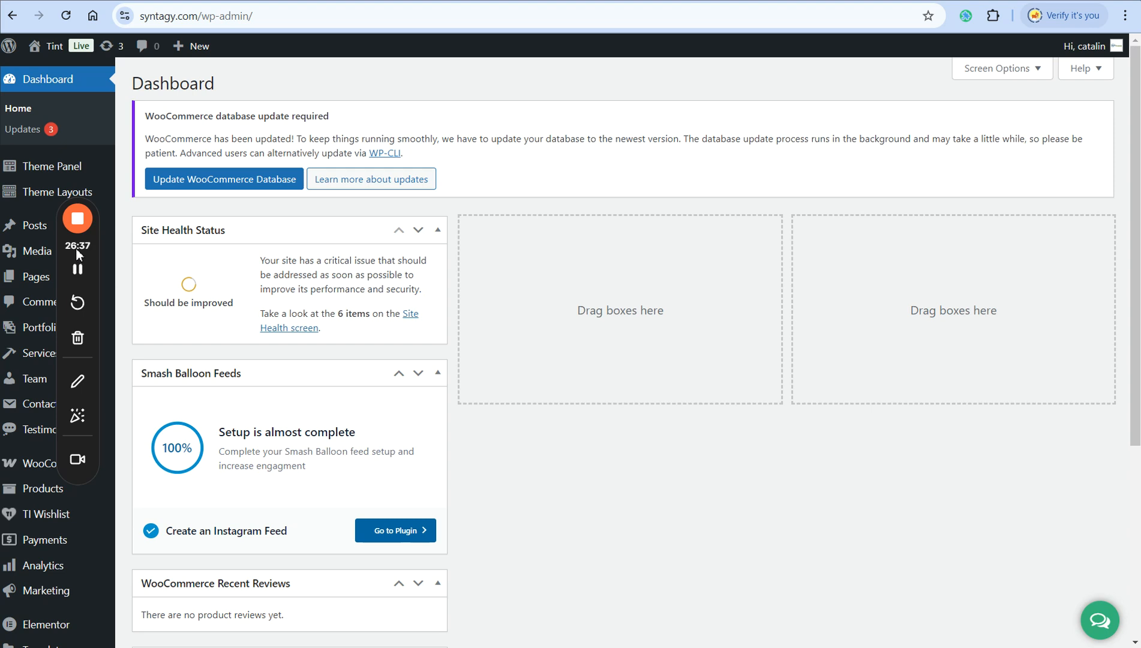
Open the Tint Theme Panel and look over the skins available for the website.
left_click_drag(77, 251, 393, 324)
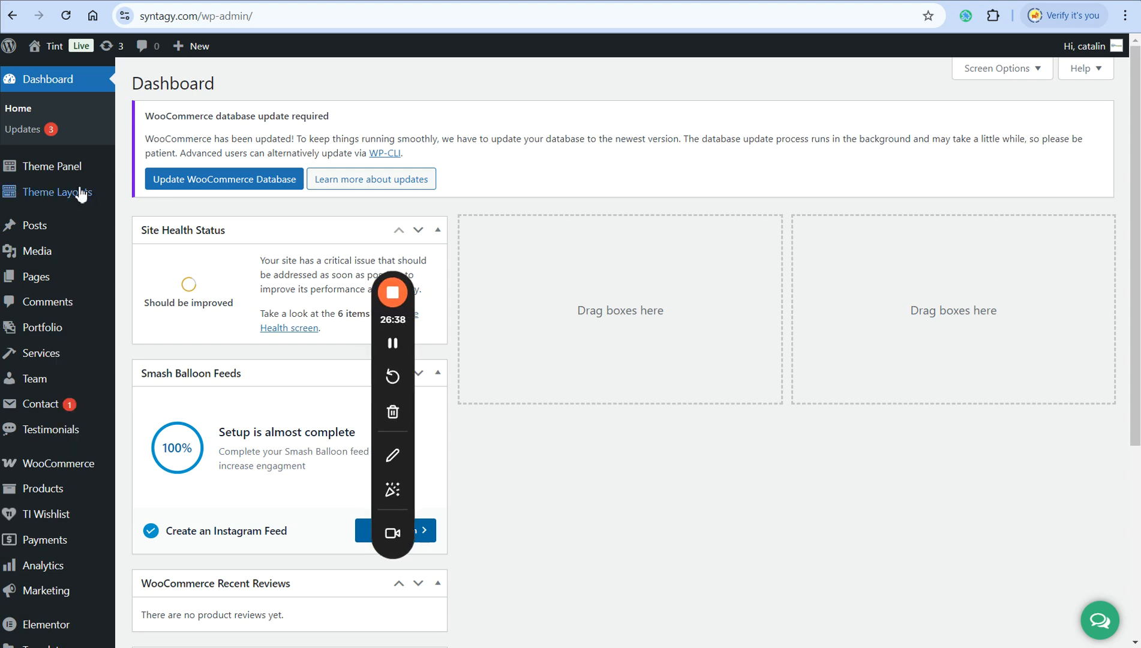
mouse_move(54, 166)
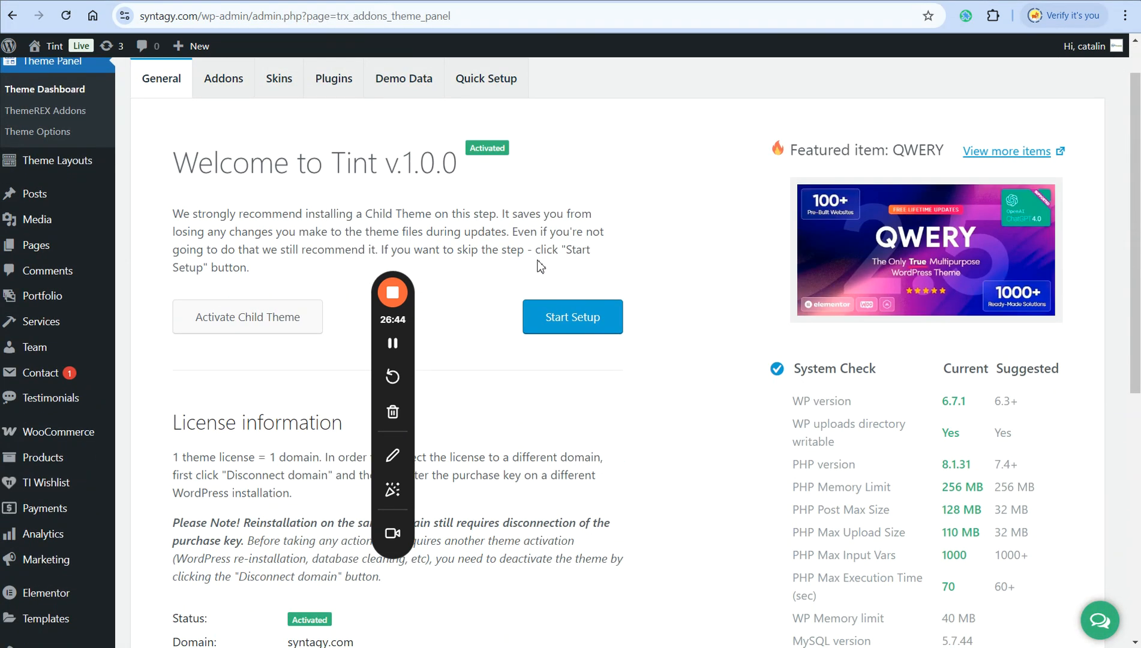
left_click(278, 84)
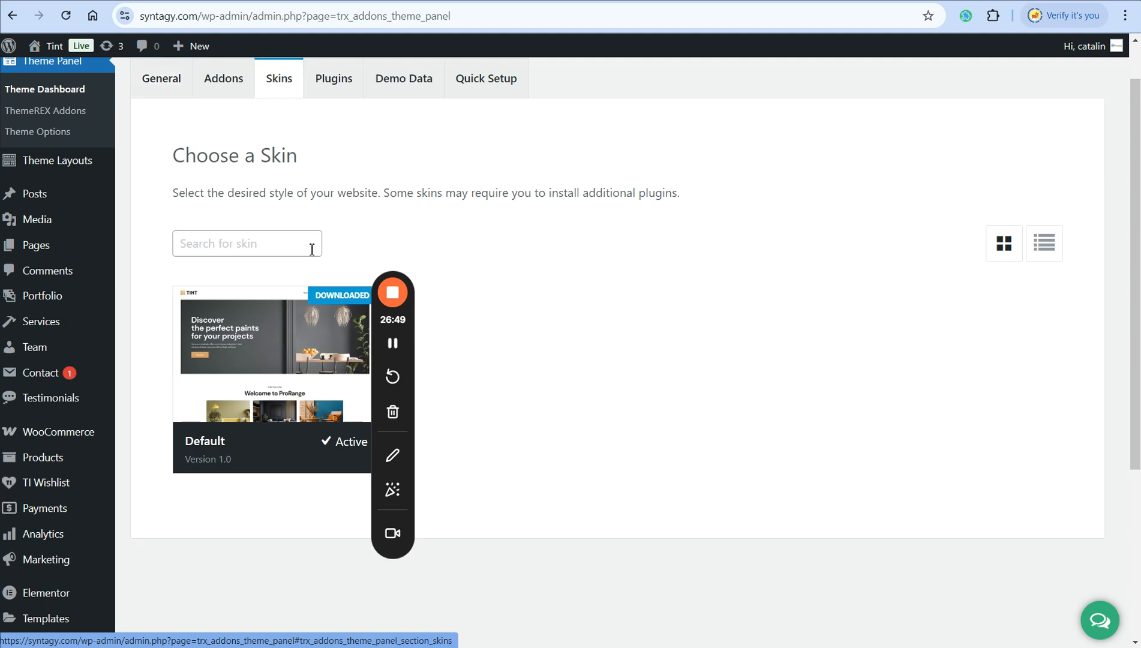
scroll(526, 281, "down", 3)
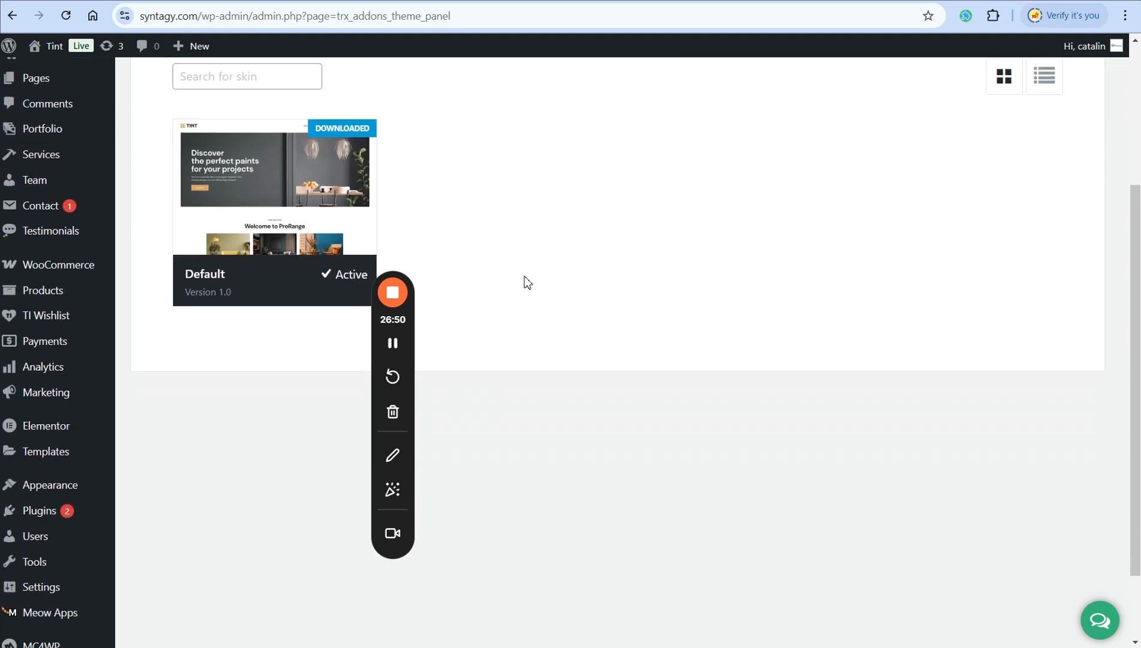
scroll(489, 196, "up", 2)
scroll(490, 196, "up", 2)
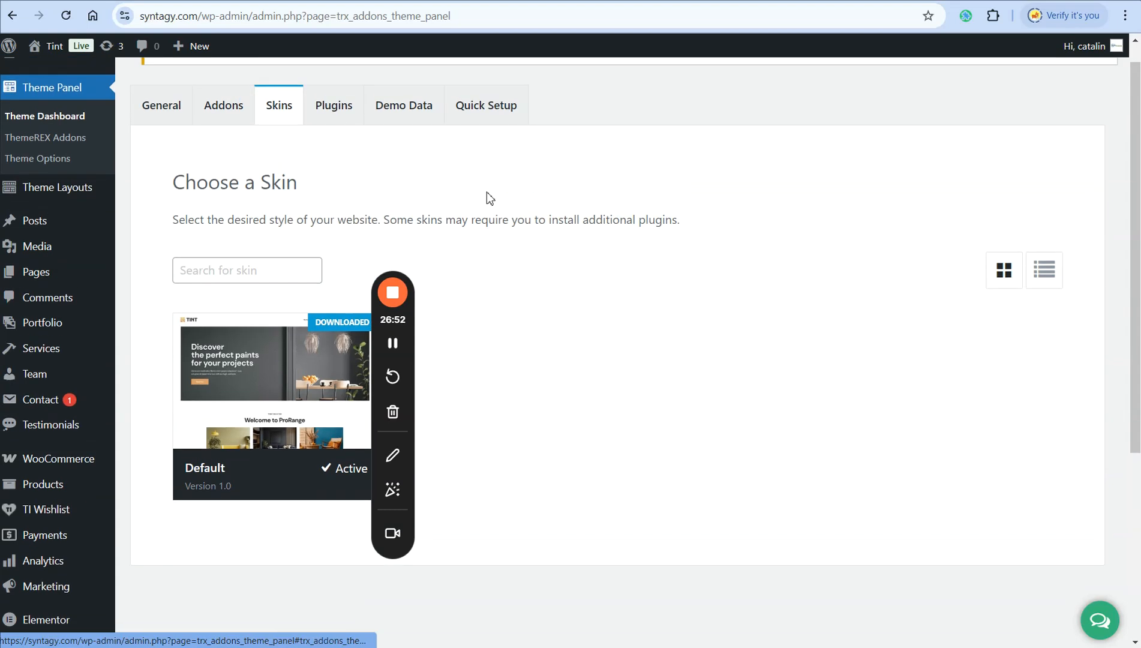
Switch the demo data import to Full import, accept the data-erasure warning, and review the elements and plugins data offered for import.
left_click(405, 114)
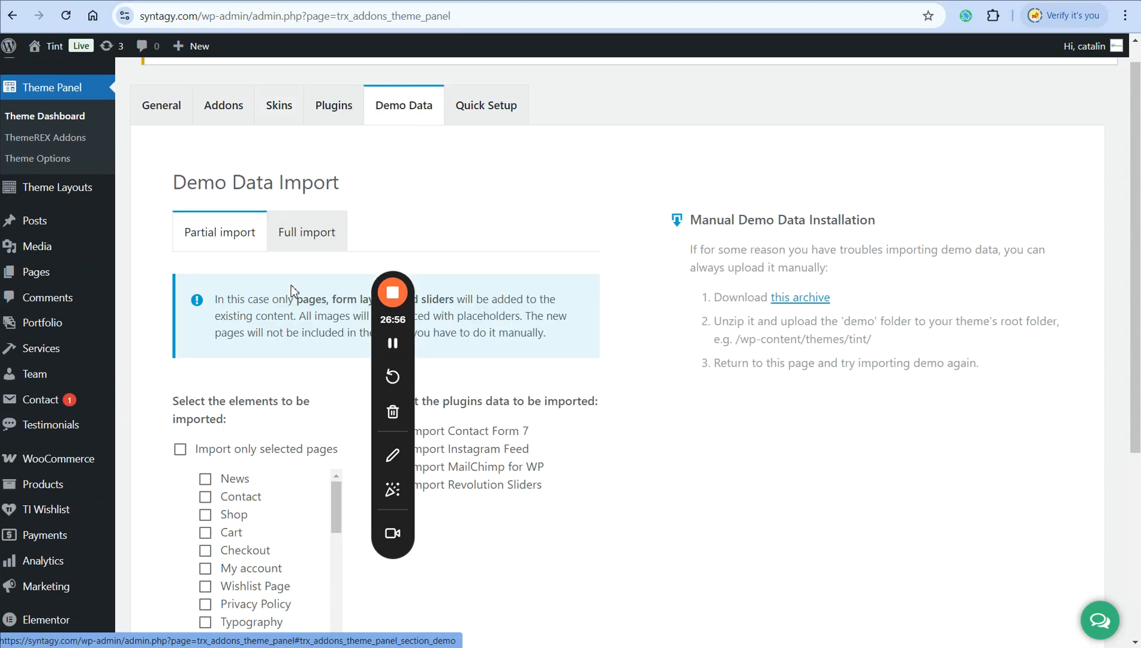
left_click(314, 234)
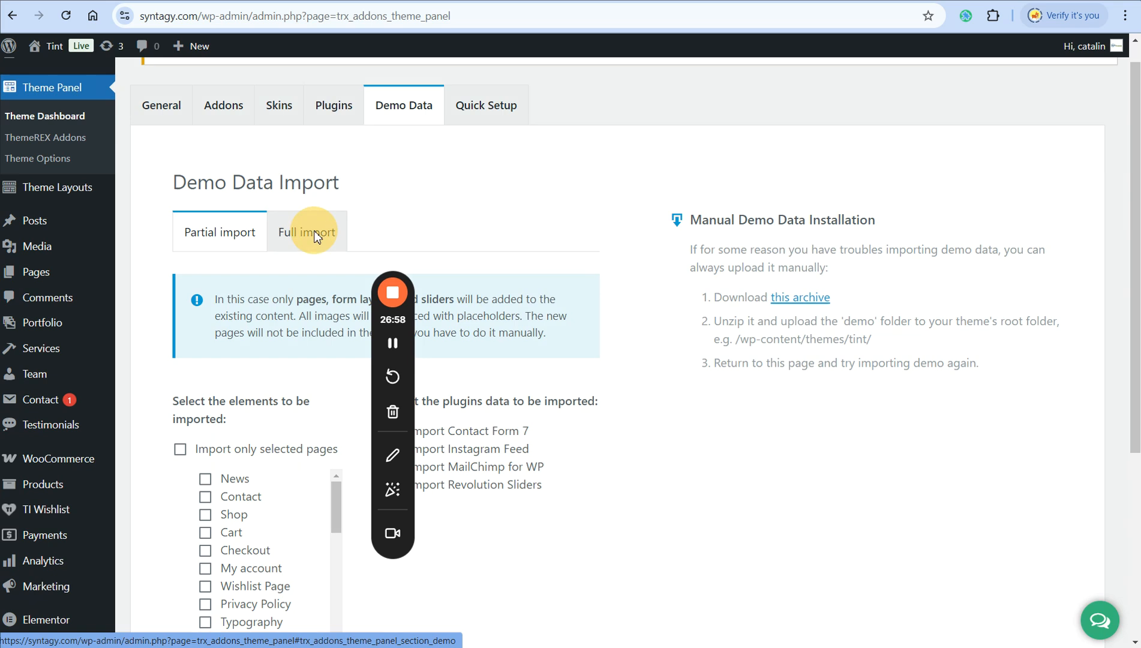
left_click(642, 408)
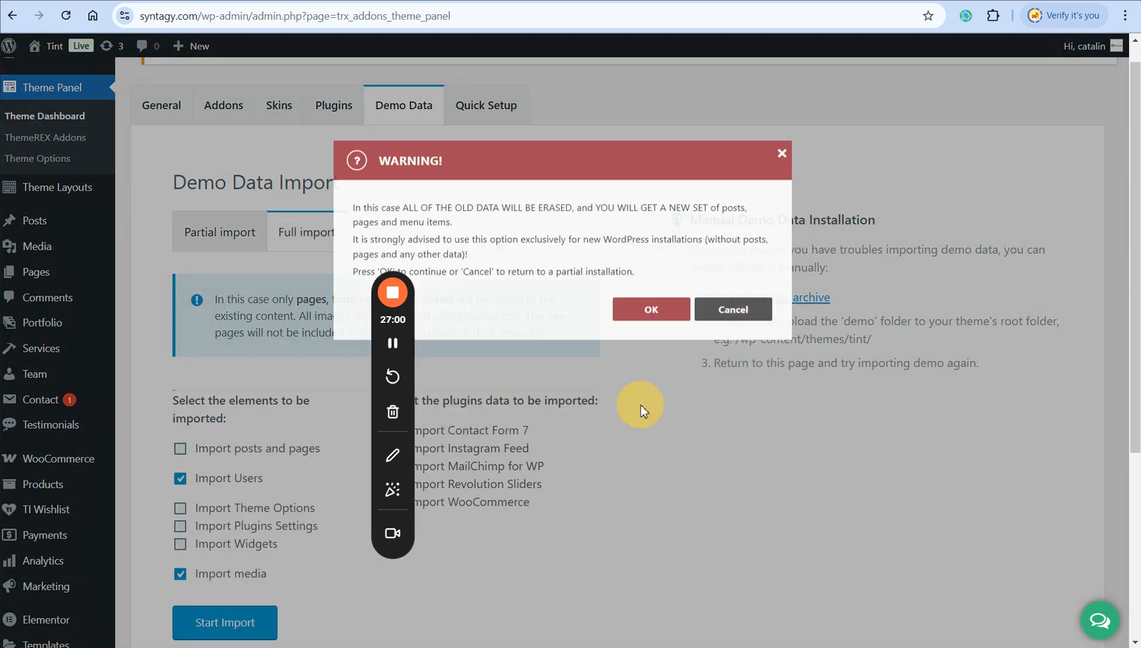
scroll(618, 459, "down", 3)
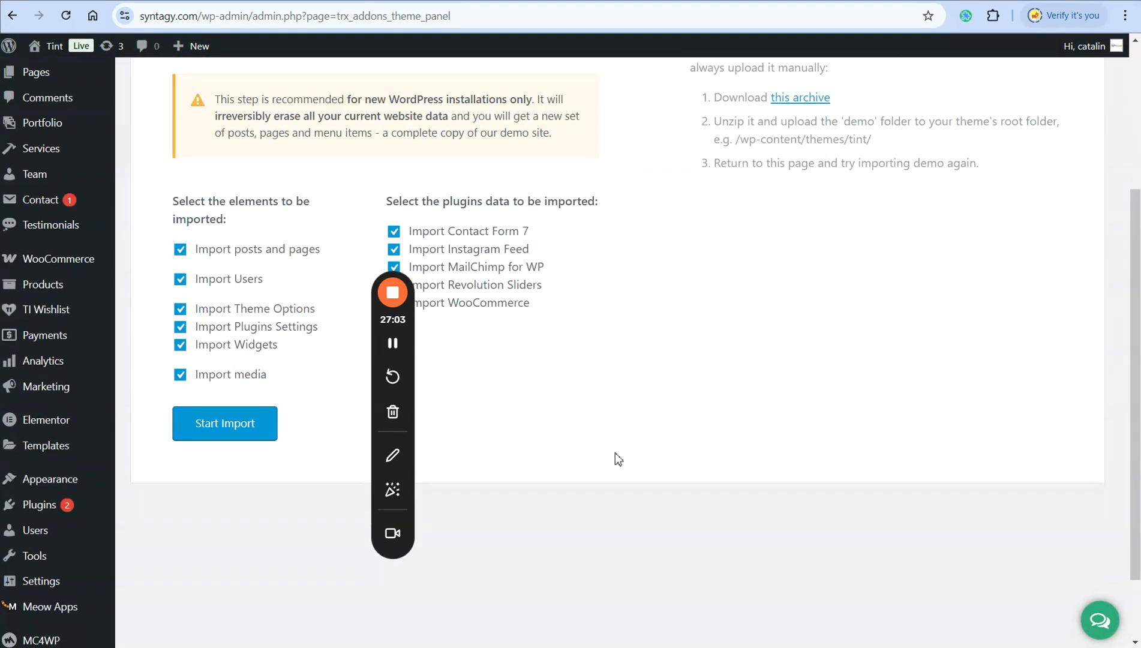
scroll(615, 453, "up", 3)
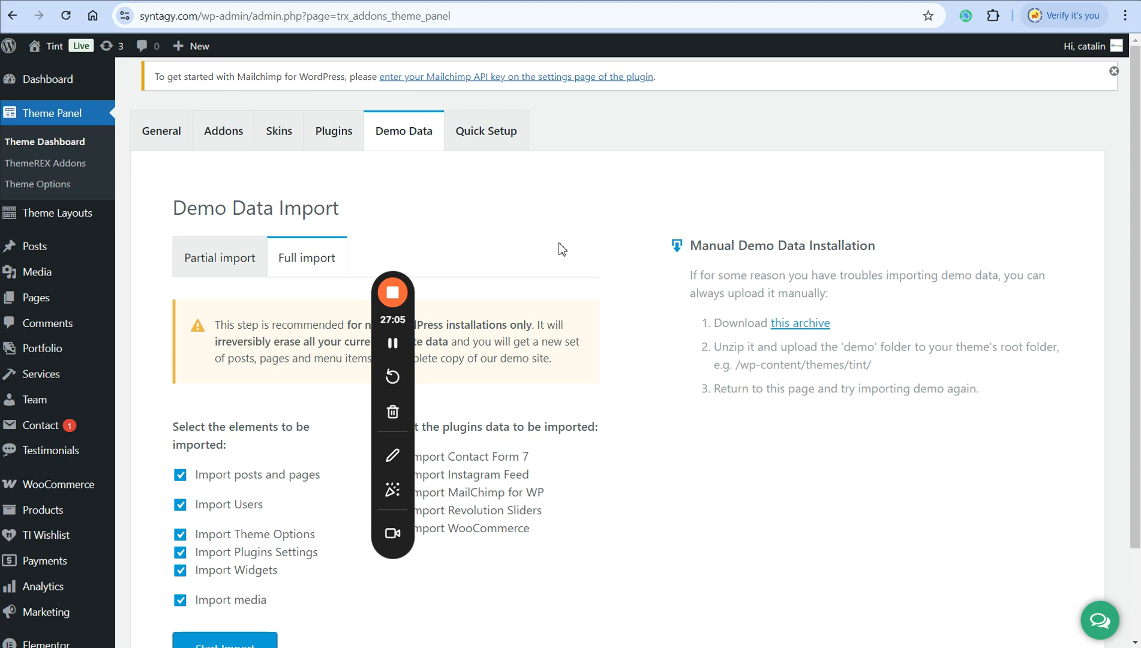
left_click(467, 210)
Visit the live site from the admin dashboard, then look over the support request form in WP Hostee.
mouse_move(48, 47)
left_click(54, 72)
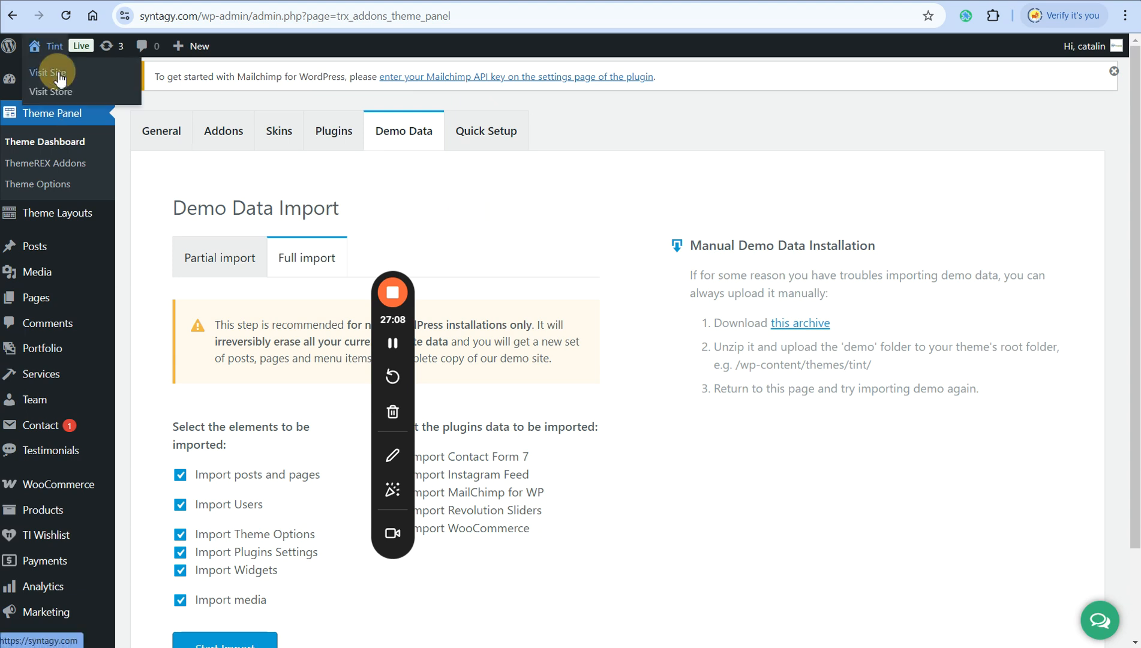
left_click(883, 0)
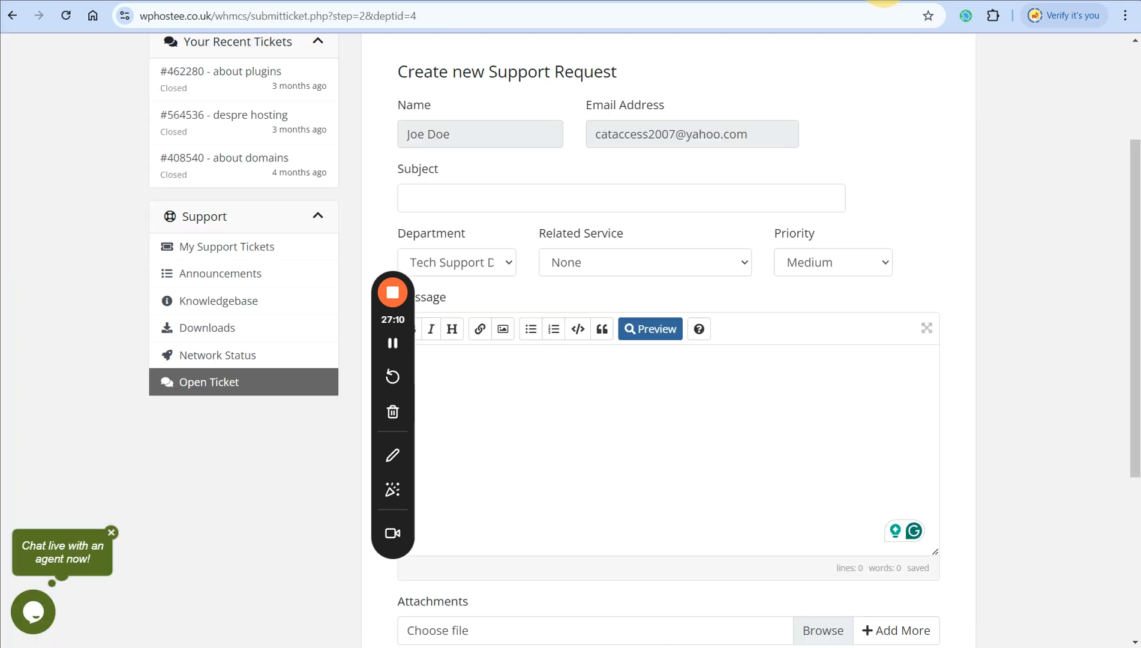
scroll(677, 501, "down", 3)
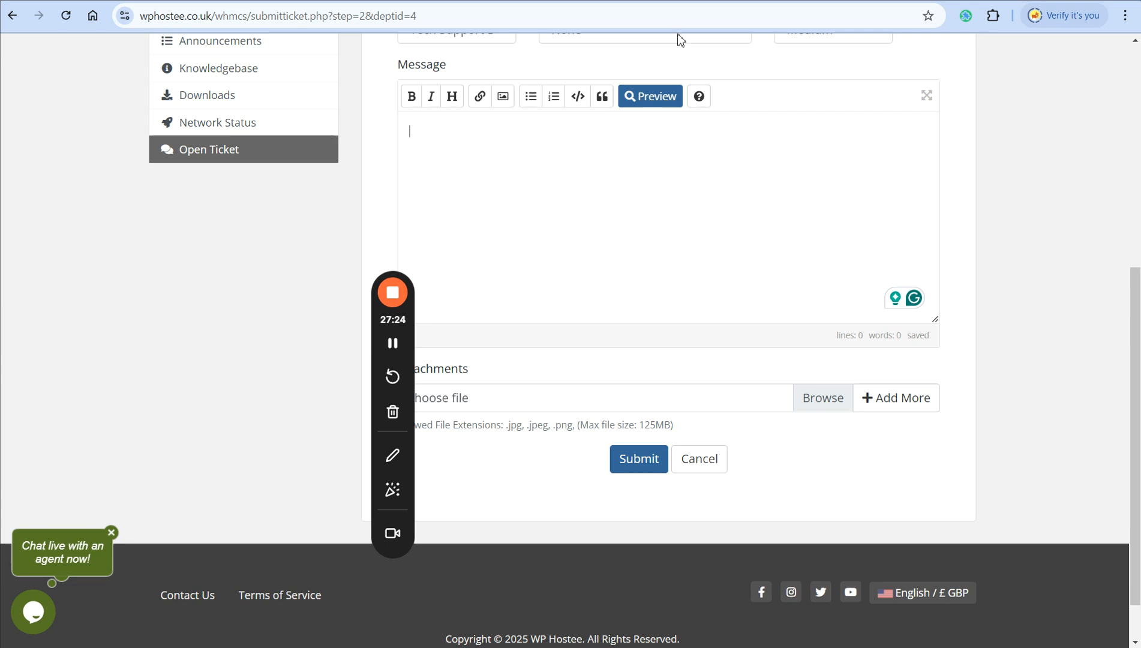
Return to the syntagy.com home page and examine the Pages, Portfolio, Blog and Shop submenus.
left_click(719, 1)
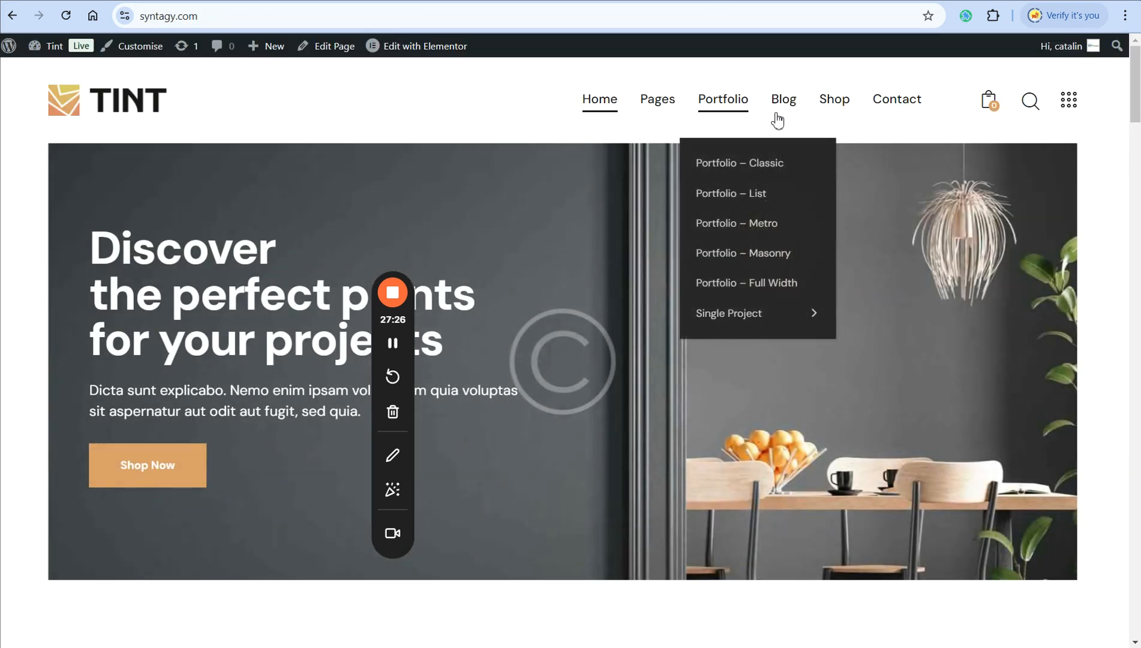
mouse_move(665, 107)
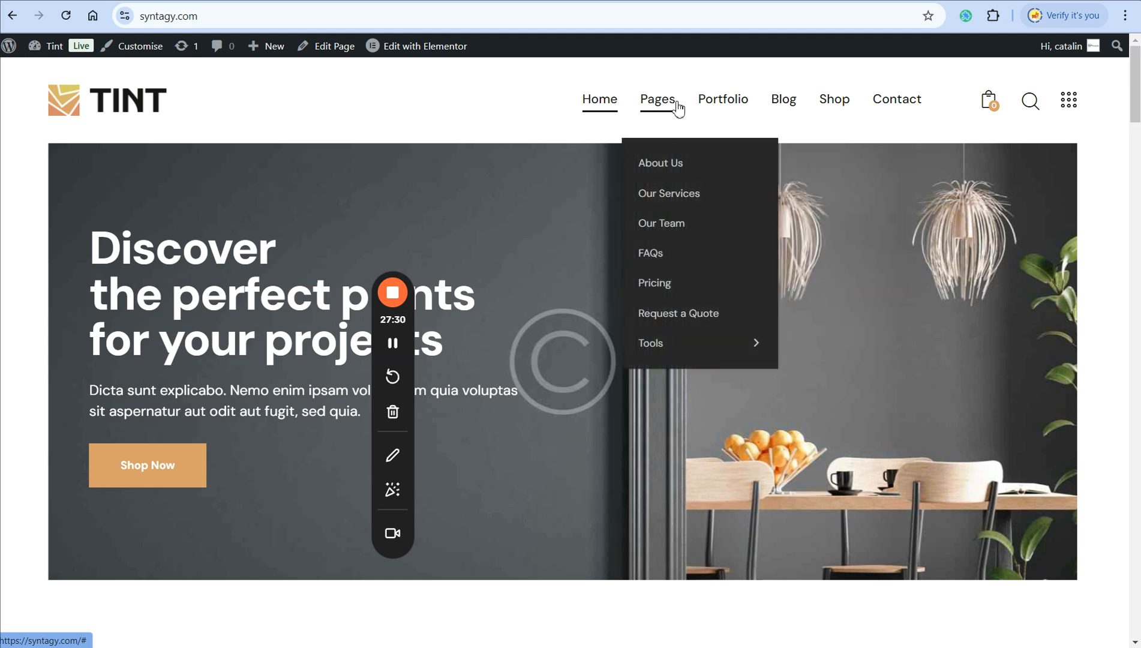
mouse_move(788, 114)
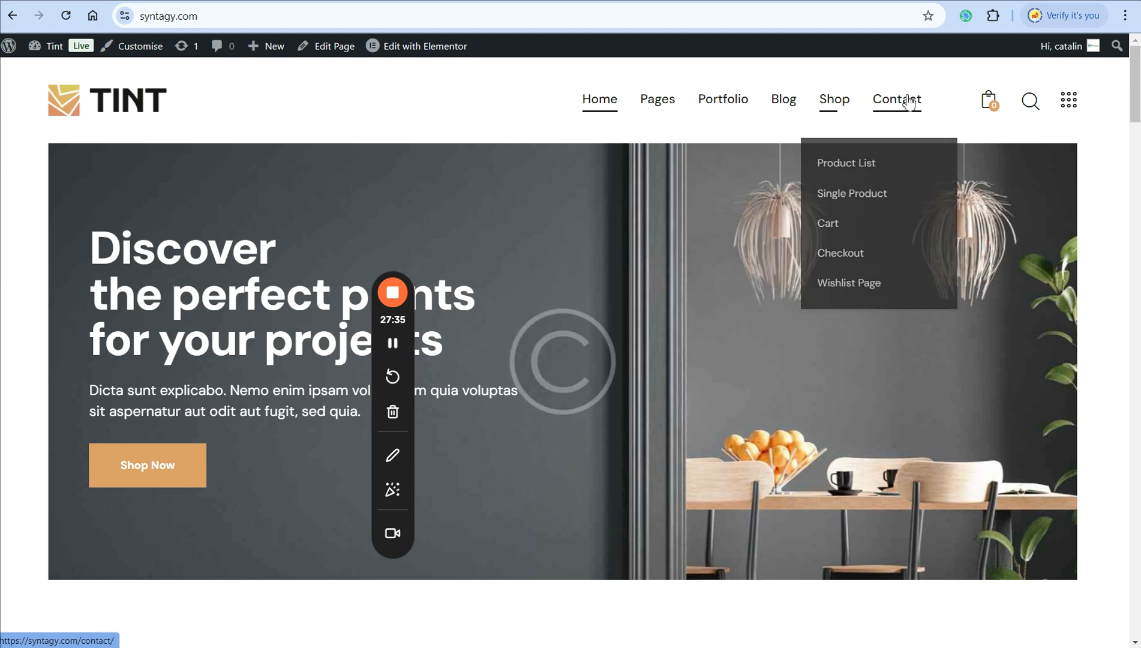
mouse_move(841, 103)
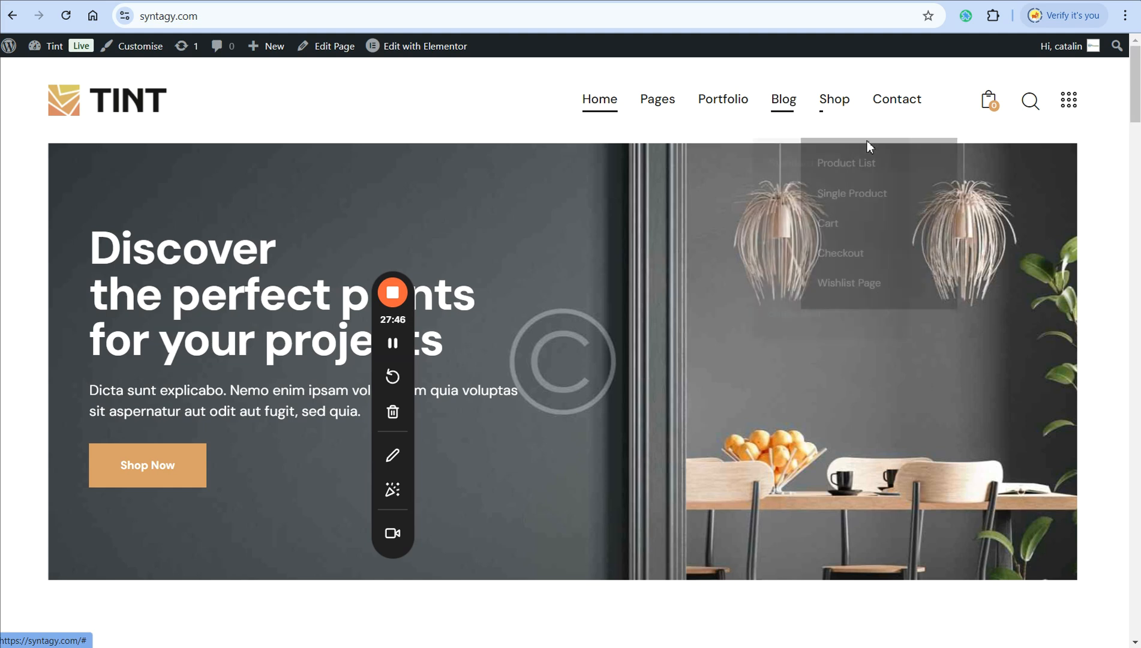
Open the site's Contact page and review its contact details, enquiry form and map.
left_click(910, 103)
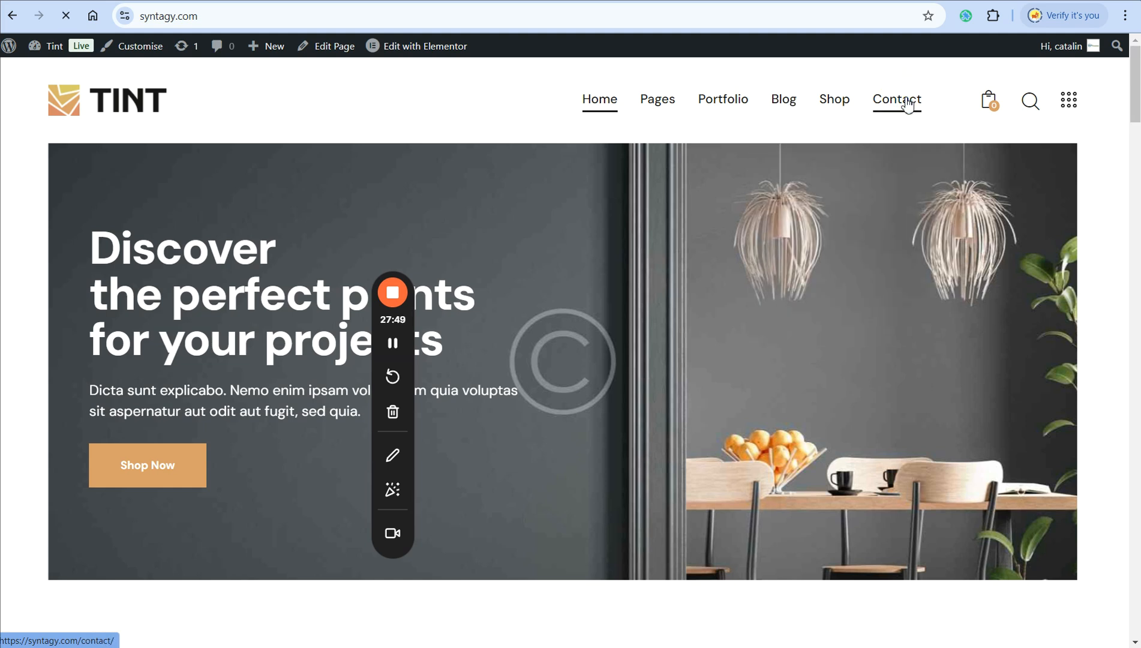
scroll(882, 323, "down", 3)
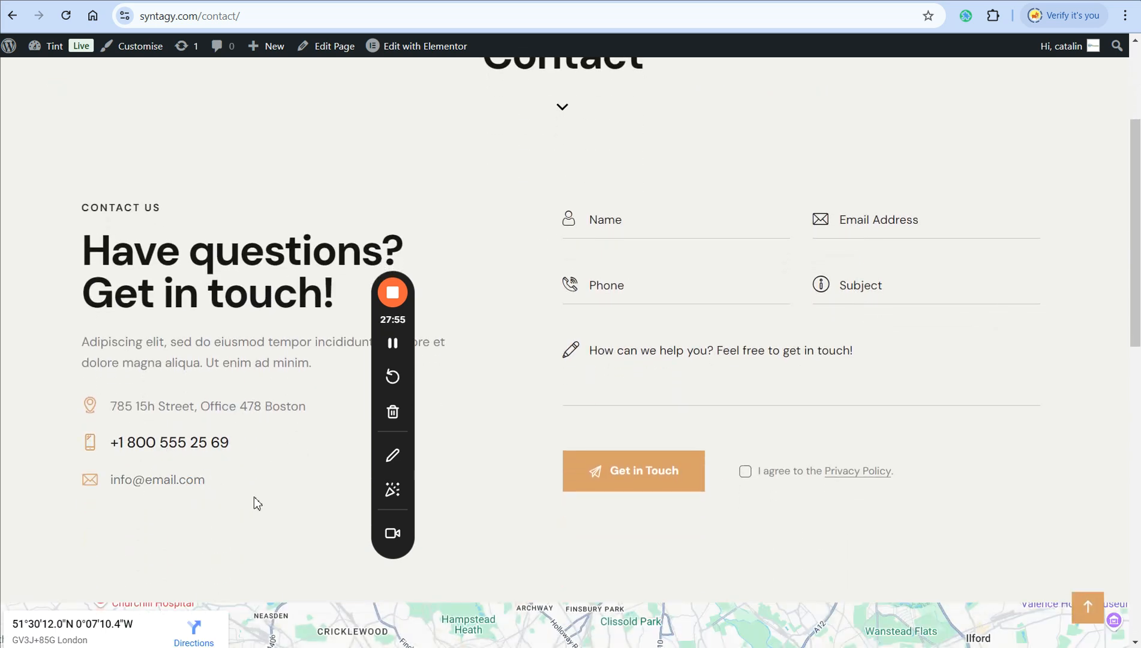
scroll(254, 497, "down", 1)
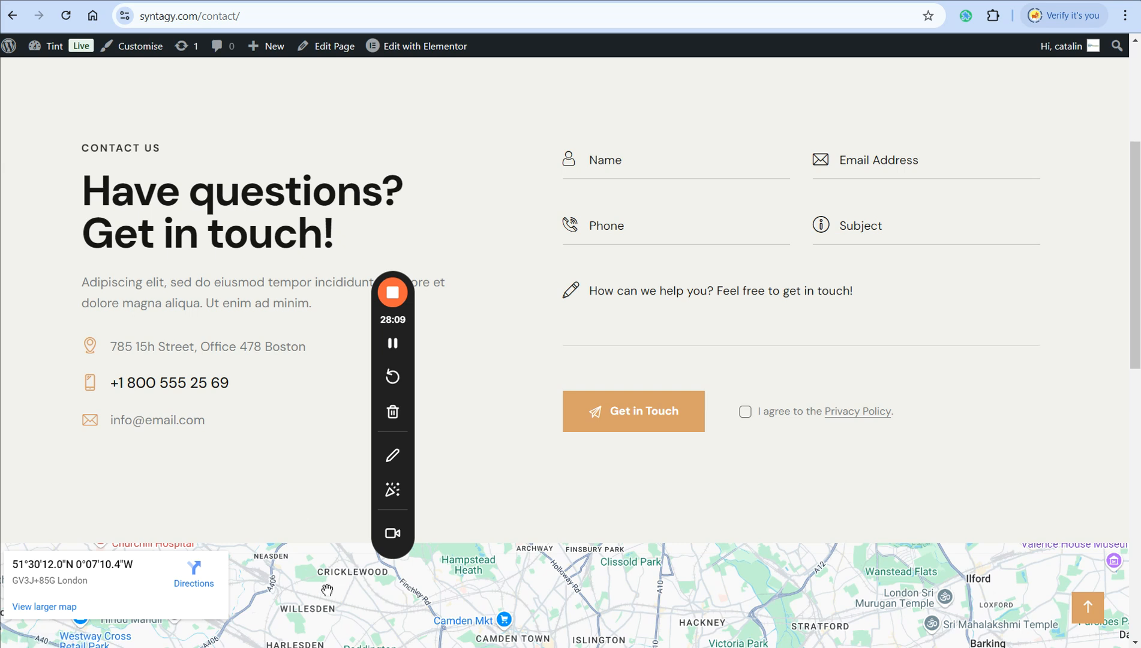
scroll(273, 517, "down", 3)
scroll(273, 512, "up", 5)
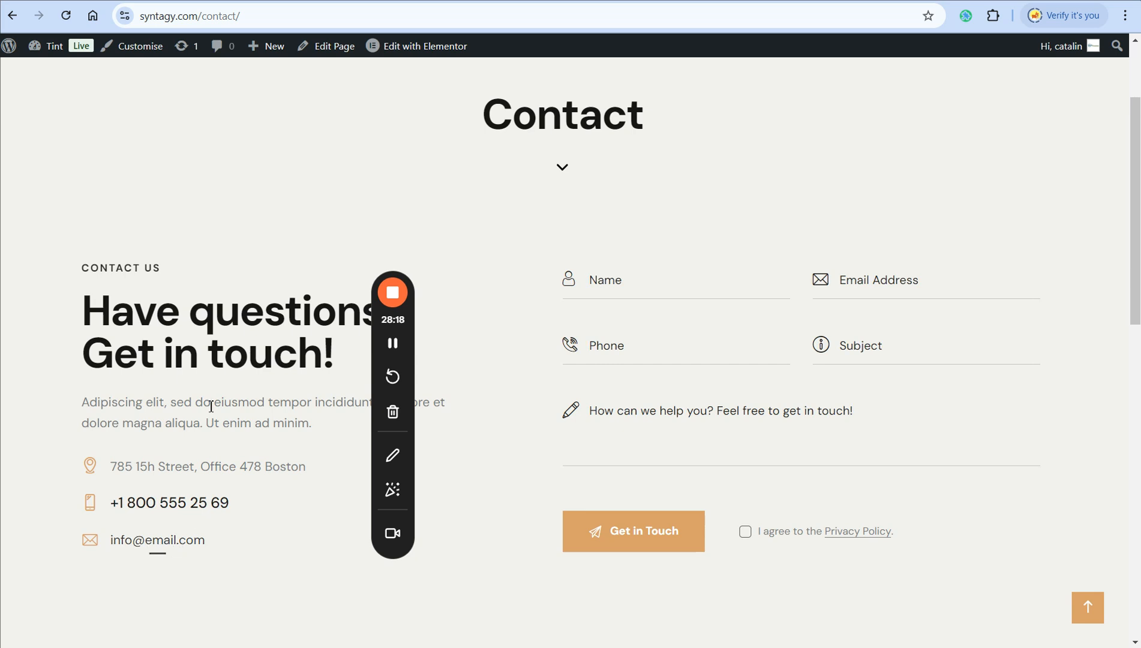
scroll(226, 419, "up", 3)
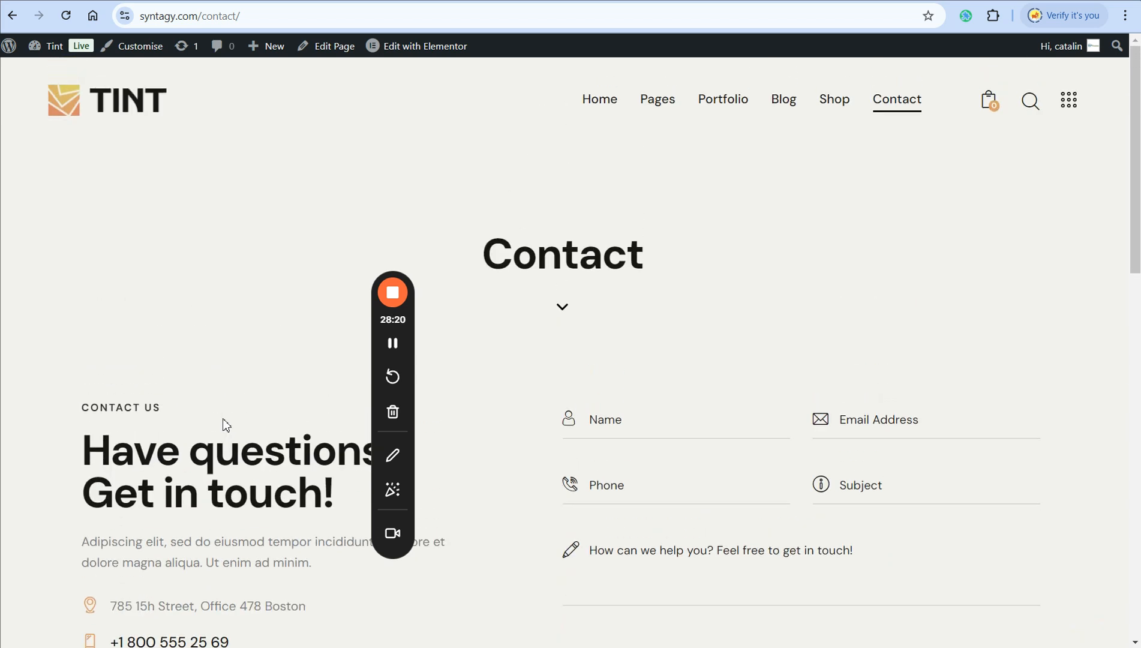
left_click(771, 224)
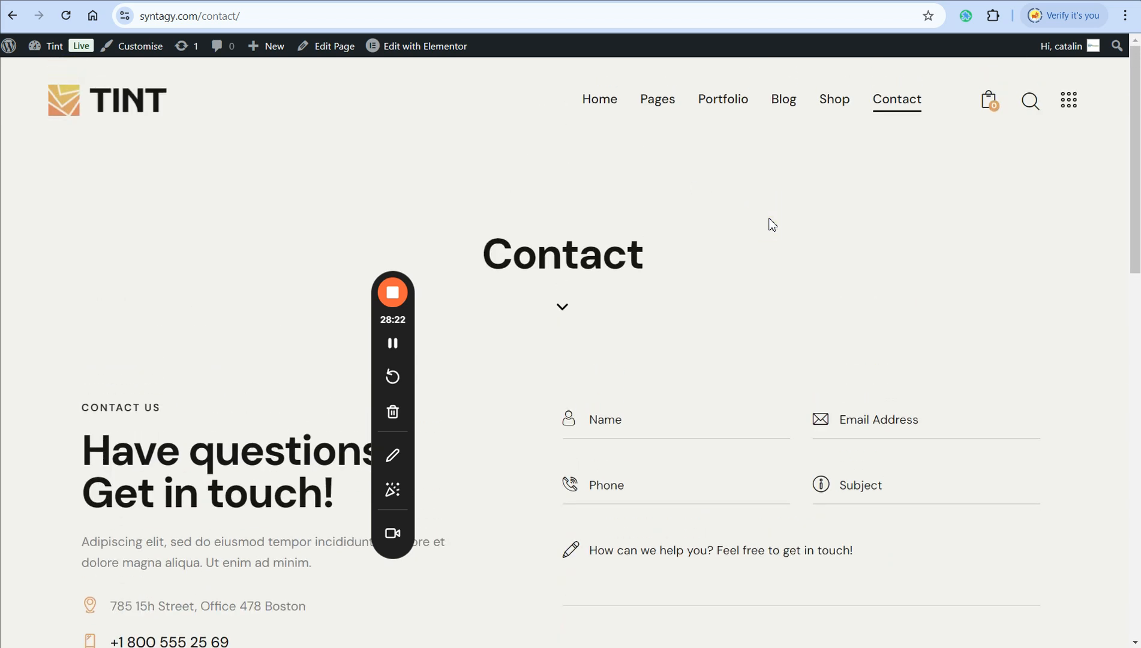